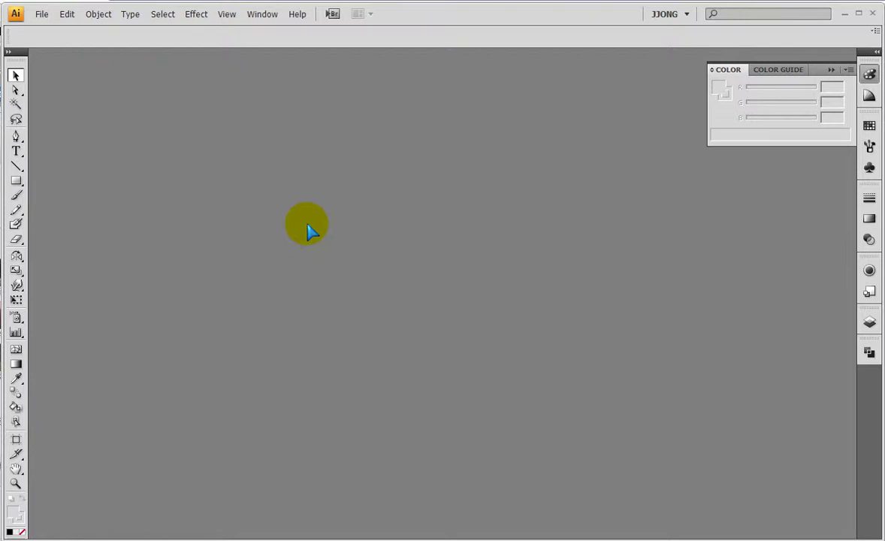
- Start a new 800 x 600 px RGB web document from the File menu
left_click(42, 14)
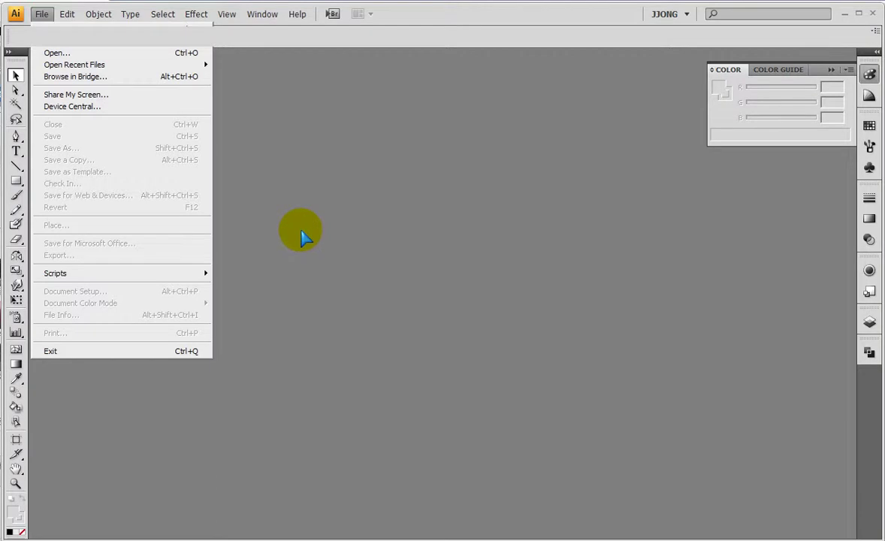
key("ctrl+n")
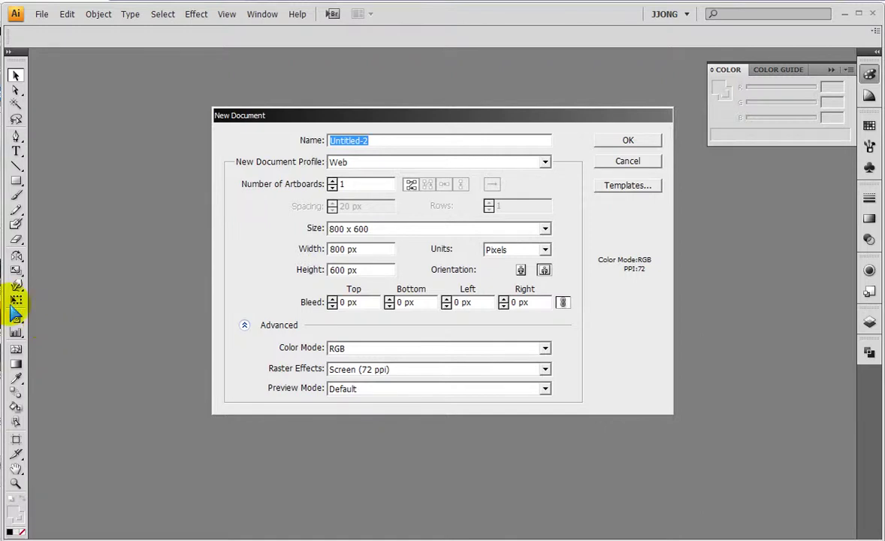
- Create the document, draw a 327 x 150 px rectangle and zoom in on it
left_click(623, 143)
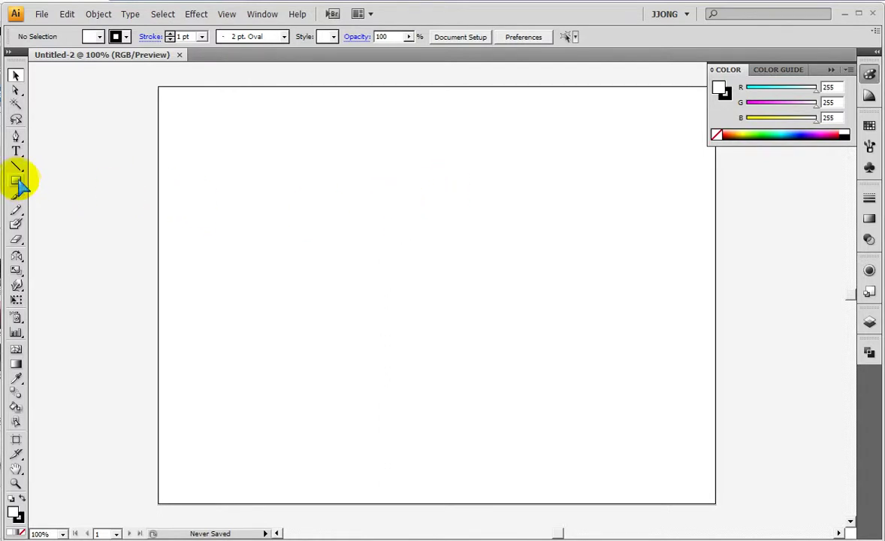
mouse_move(15, 180)
left_mouse_down()
mouse_move(60, 189)
mouse_move(440, 161)
left_mouse_up()
left_click_drag(242, 135, 472, 239)
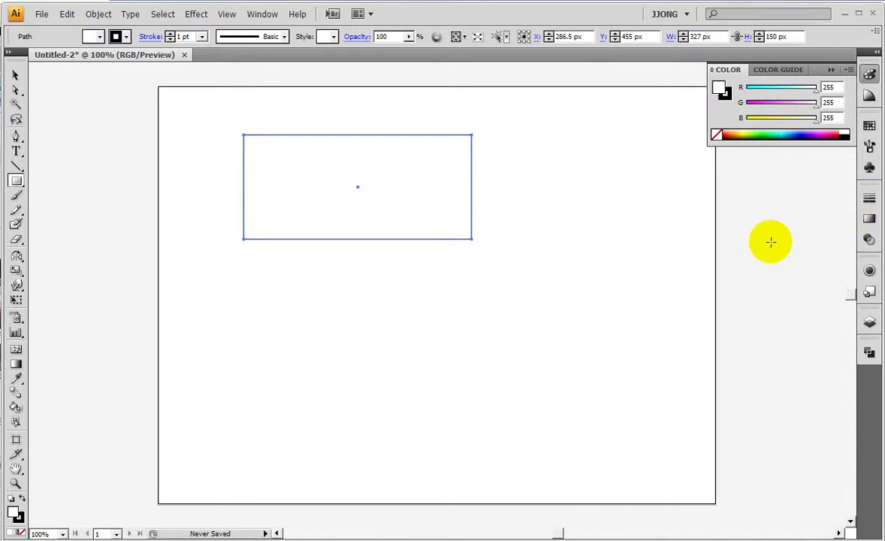
left_click(16, 482)
left_click_drag(226, 103, 526, 286)
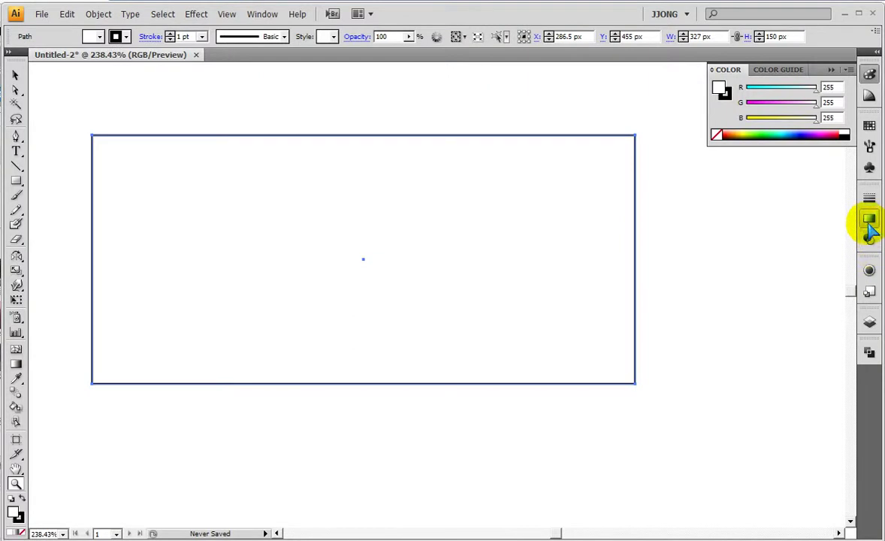
- Fill the rectangle with a default gradient from the Gradient panel, then try the Green Gradient preset
left_click(870, 218)
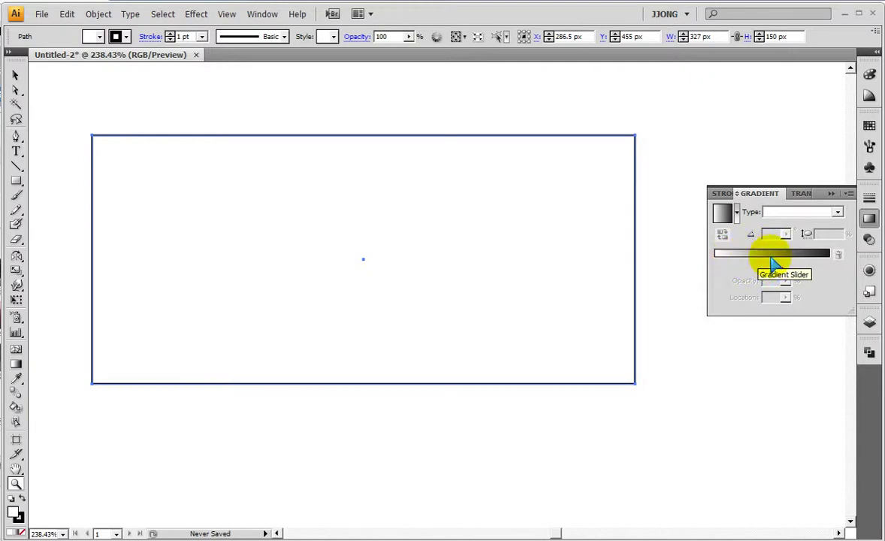
left_click(775, 258)
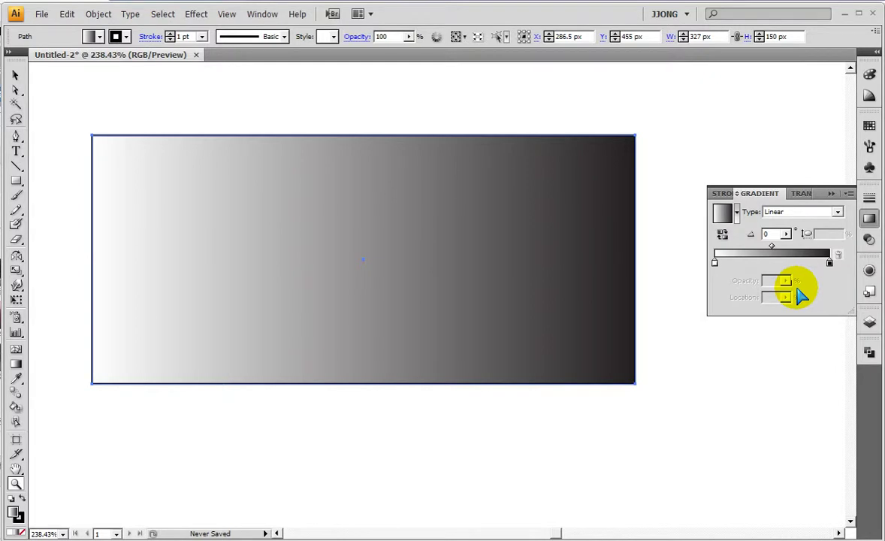
left_click(736, 214)
left_click(833, 316)
left_click(762, 291)
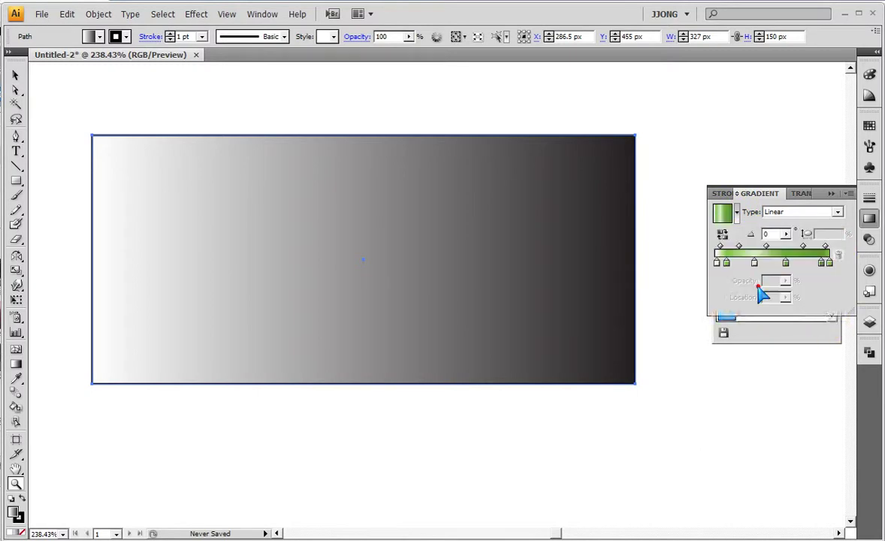
- Try the Fade to White, Soft Black Vignette, Green Gradient and Blue Radial presets
left_click(737, 214)
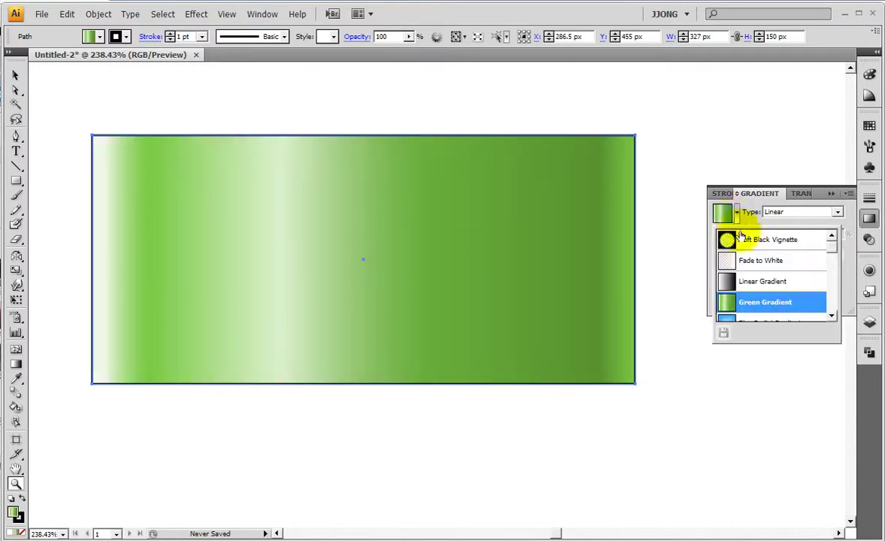
left_click(741, 260)
left_click(736, 214)
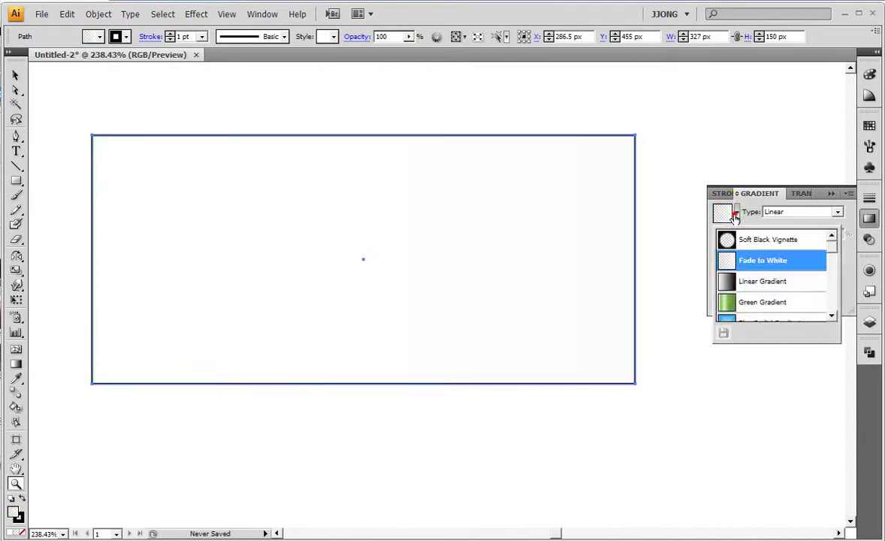
left_click(733, 240)
left_click(736, 213)
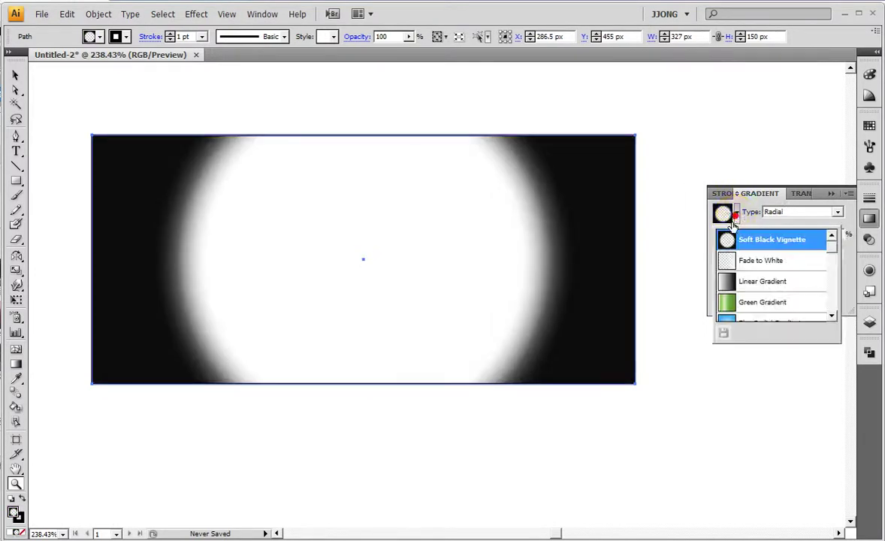
left_click(741, 302)
left_click(736, 213)
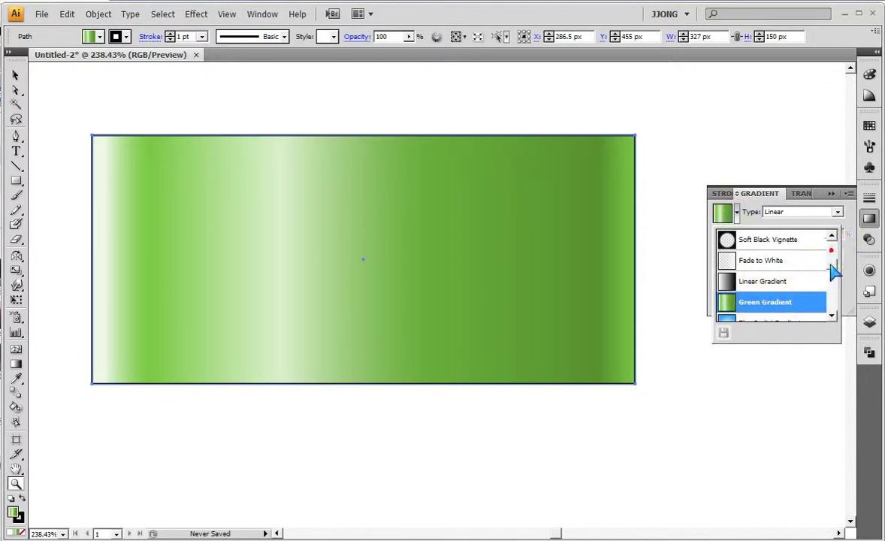
scroll(807, 314, "down", 1)
left_click(763, 311)
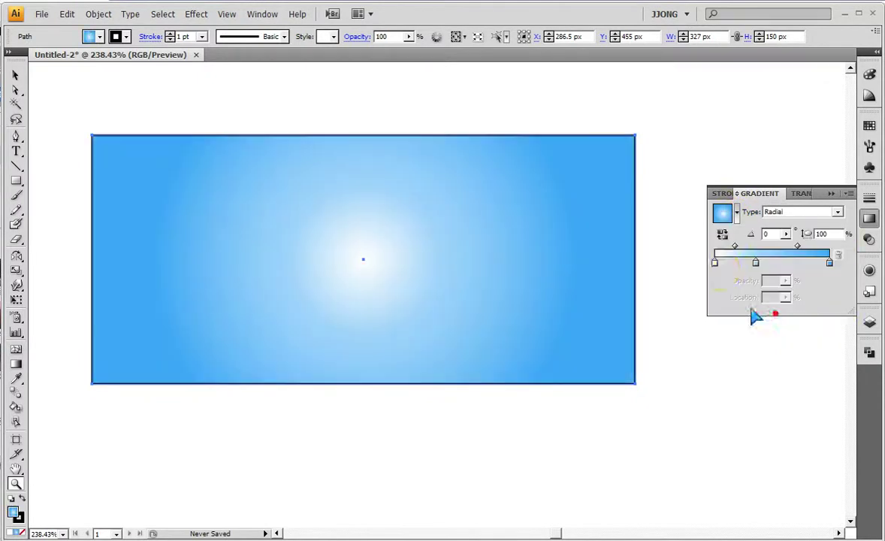
- Compare Green Gradient again and settle on the white-to-black Linear Gradient preset
left_click(736, 213)
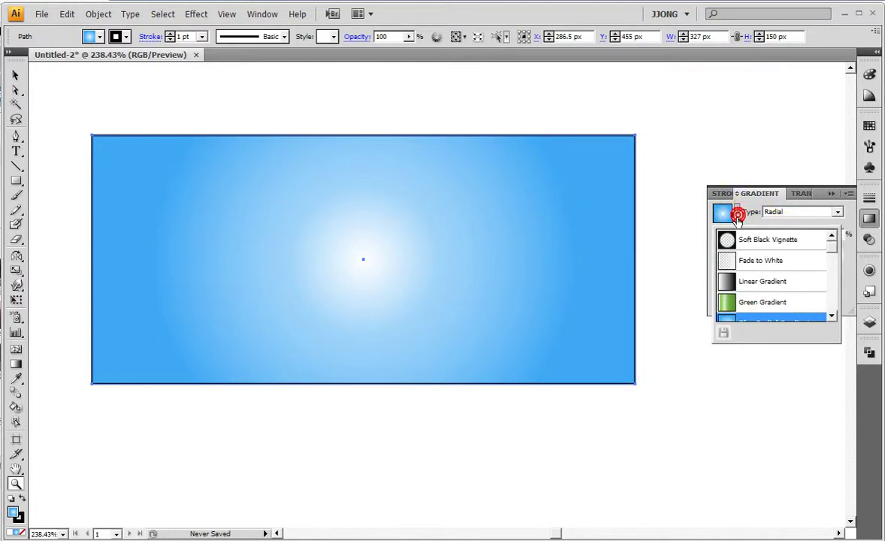
left_click(756, 303)
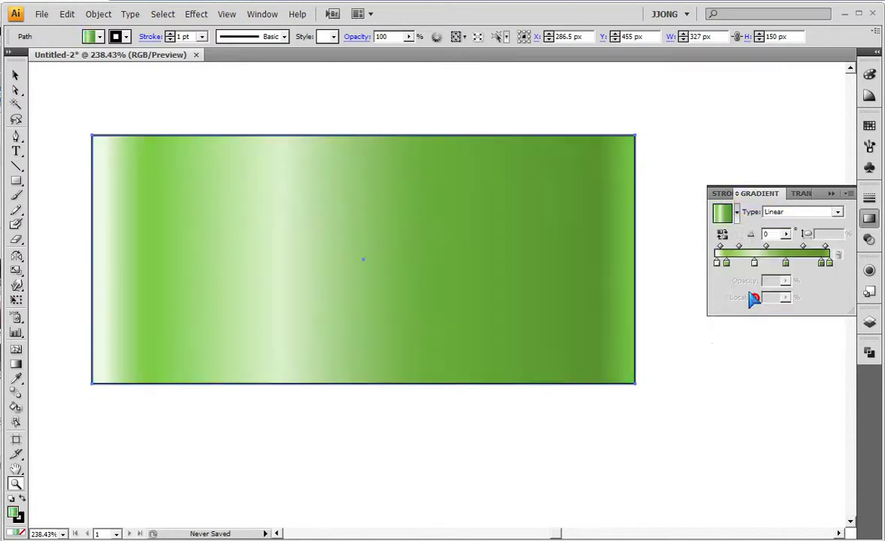
left_click(736, 213)
left_click(752, 281)
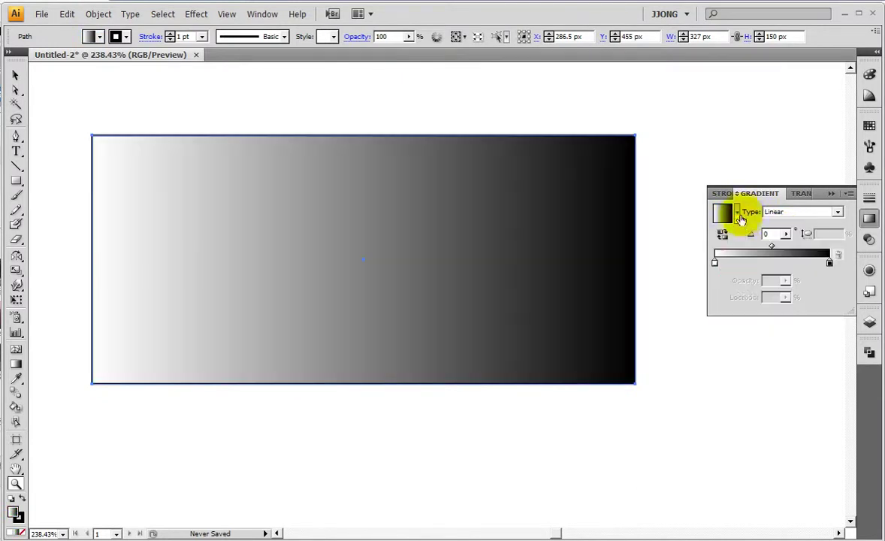
left_click(736, 213)
left_click(746, 303)
left_click(736, 213)
left_click(738, 278)
left_click(744, 279)
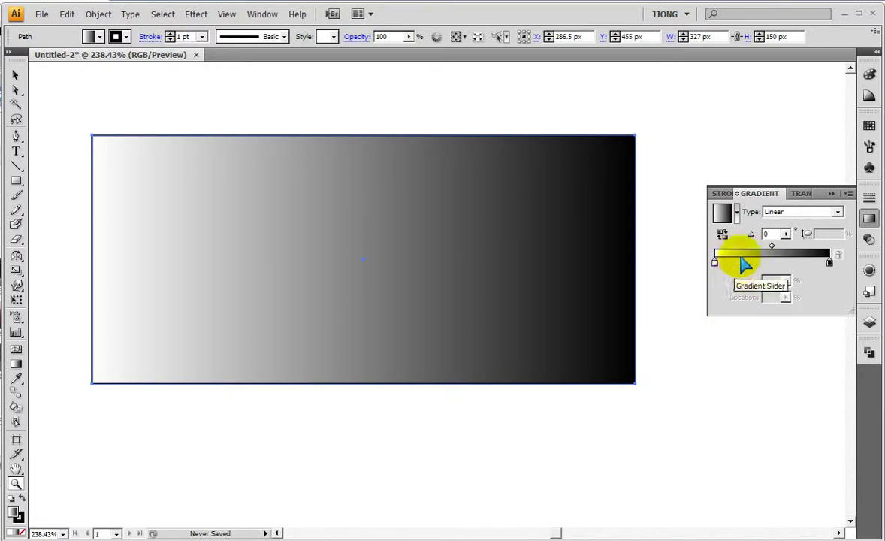
left_click(839, 212)
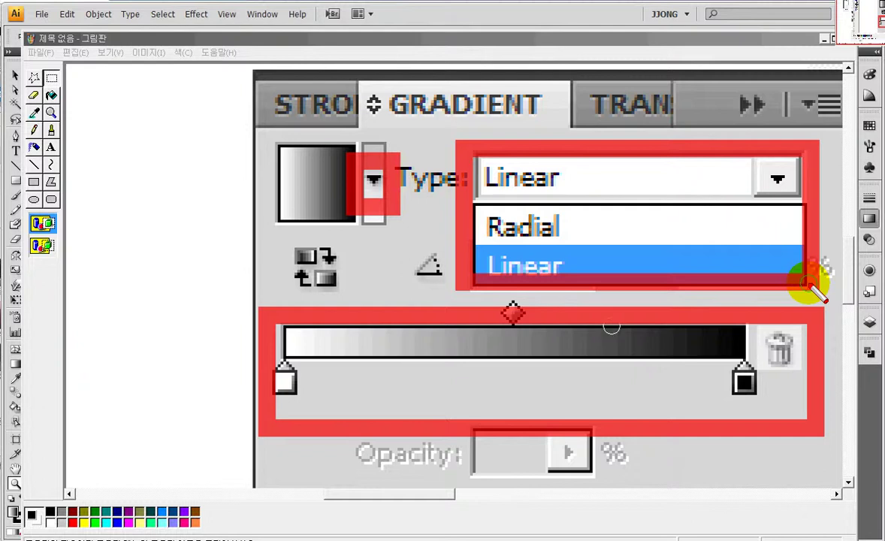
- Mark the Gradient panel screenshot in red, boxing the slider and the bar between its stops
left_click_drag(460, 197, 601, 245)
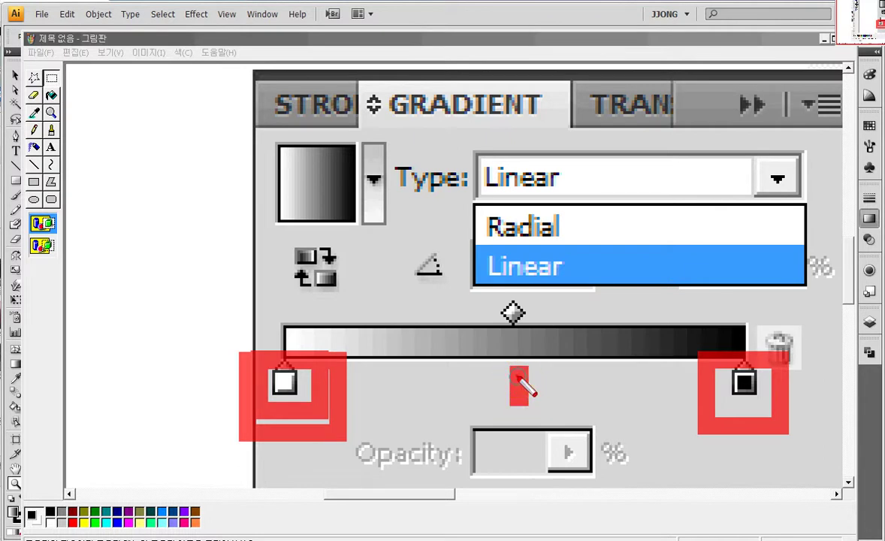
left_click_drag(526, 406, 518, 409)
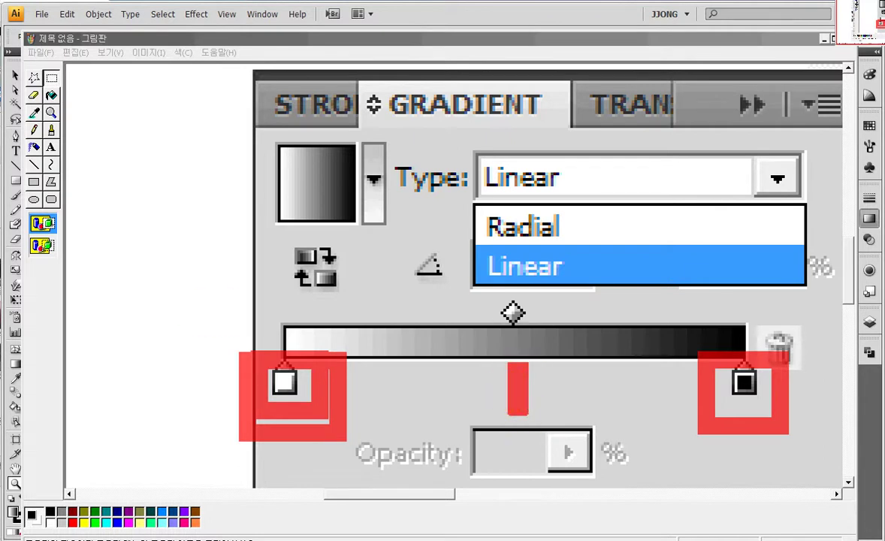
left_click_drag(475, 370, 570, 444)
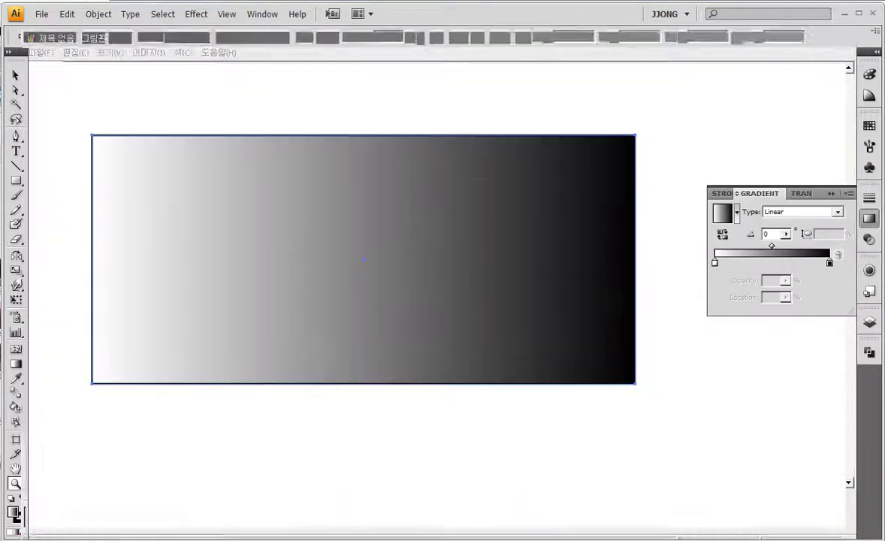
- Make the gradient's left colour stop light green from the swatches
left_click(714, 264)
double_click(715, 263)
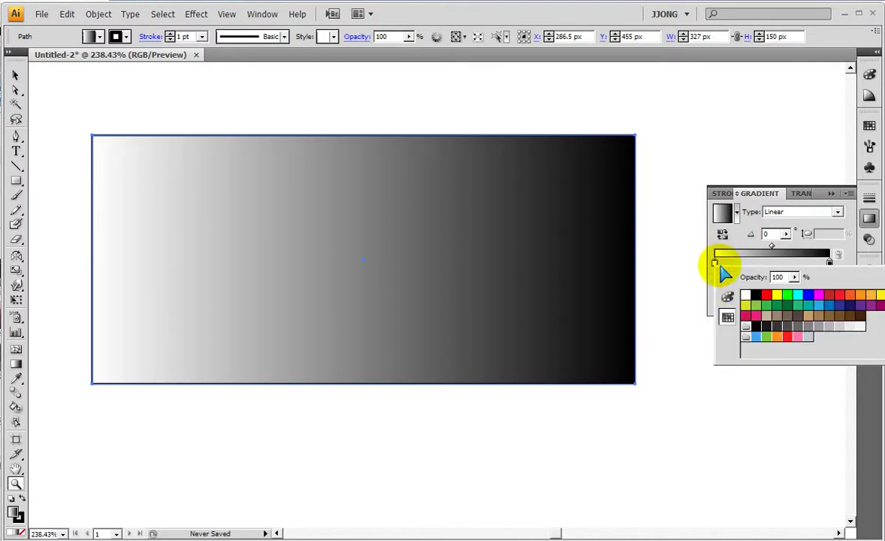
left_click(727, 297)
left_click(728, 316)
left_click(728, 298)
left_click(728, 316)
left_click(756, 305)
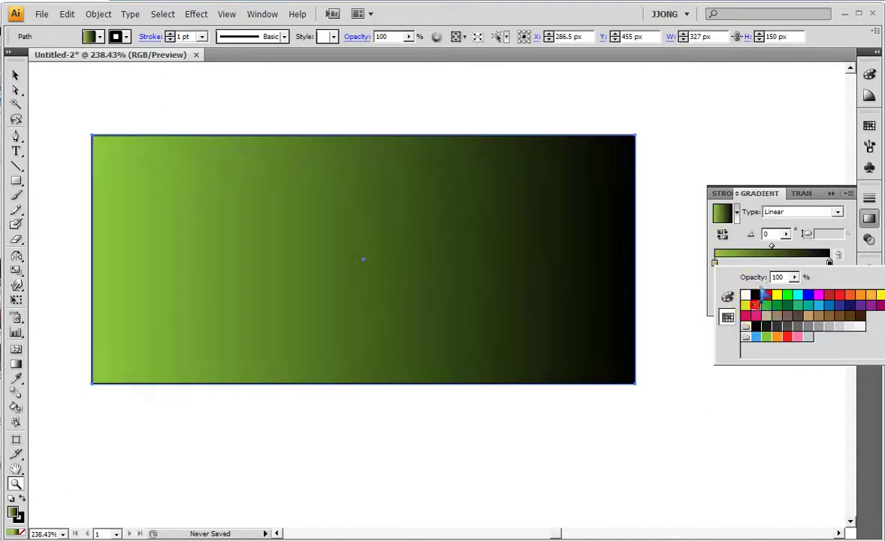
- Make the right stop pink and add a cyan middle stop at 51.52%
double_click(829, 261)
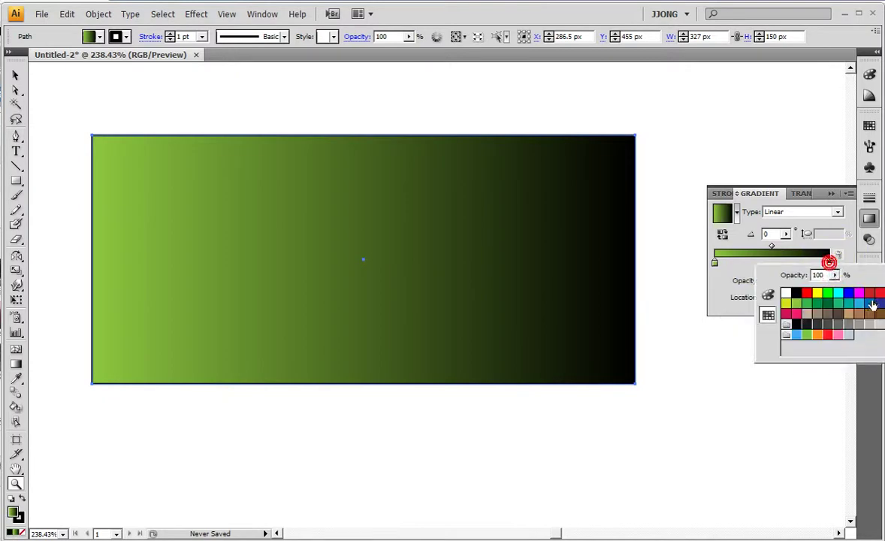
left_click(835, 336)
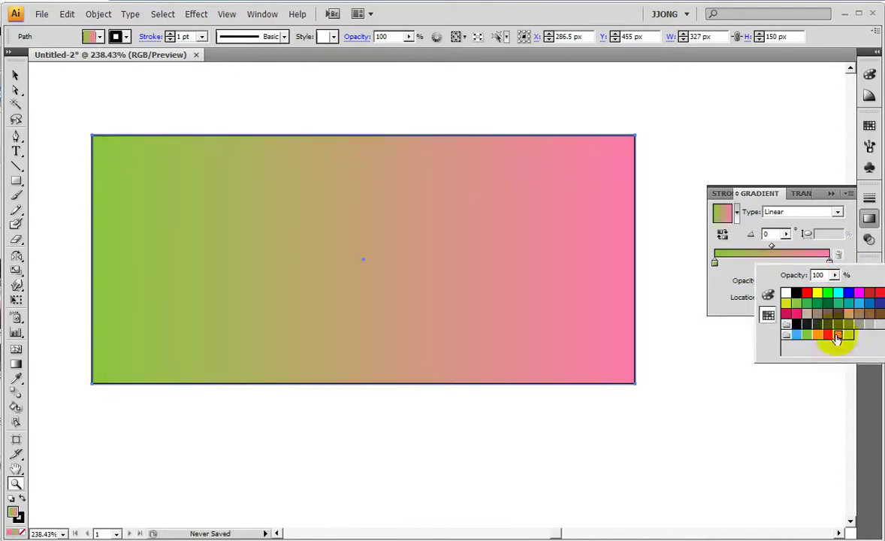
double_click(774, 263)
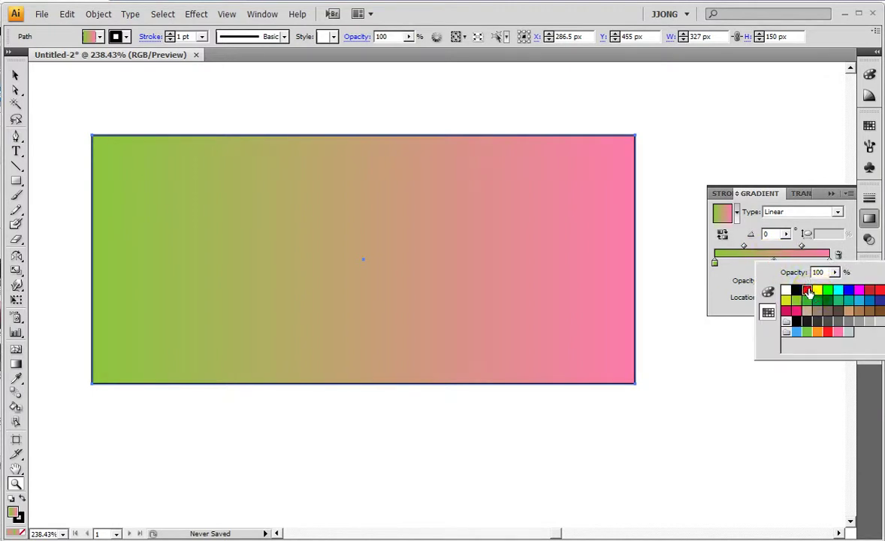
left_click(806, 290)
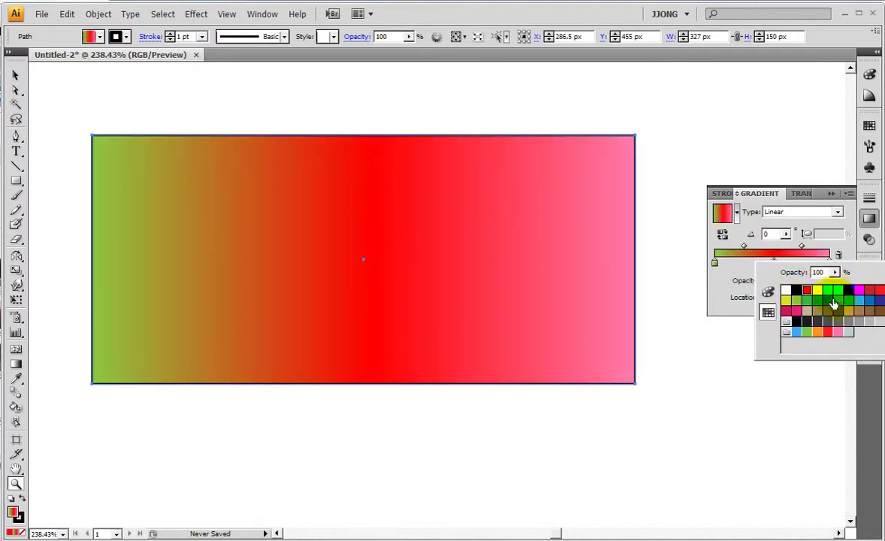
left_click(838, 290)
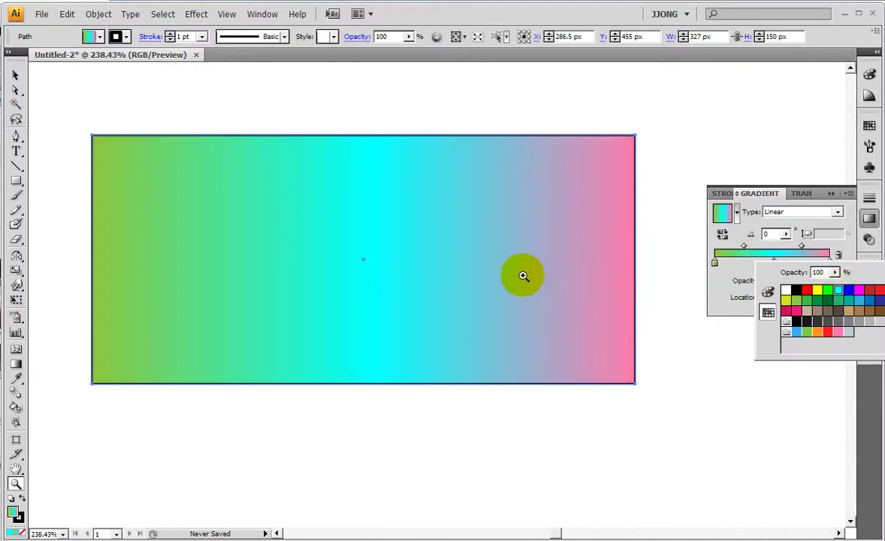
- Toggle the gradient type between Radial and Linear, ending on Linear
left_click(837, 212)
left_click(832, 224)
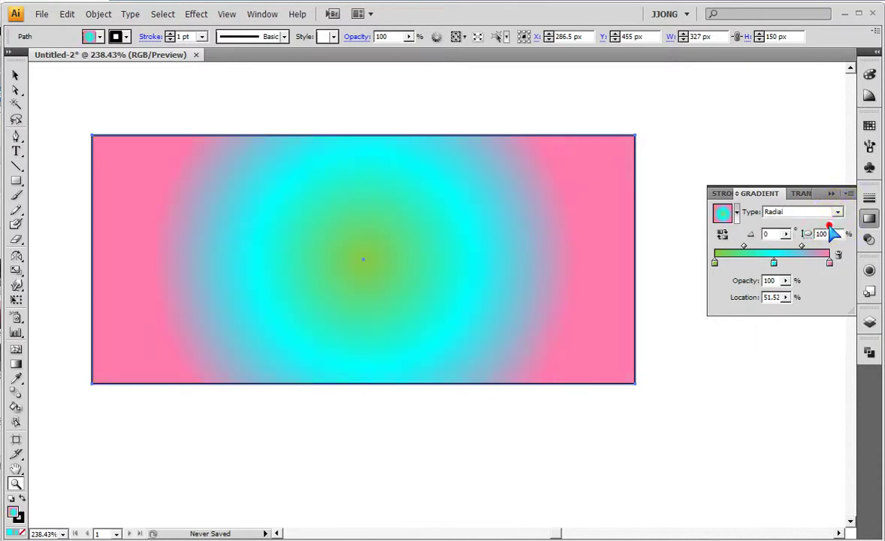
left_click(838, 212)
left_click(835, 234)
left_click(838, 212)
left_click(833, 224)
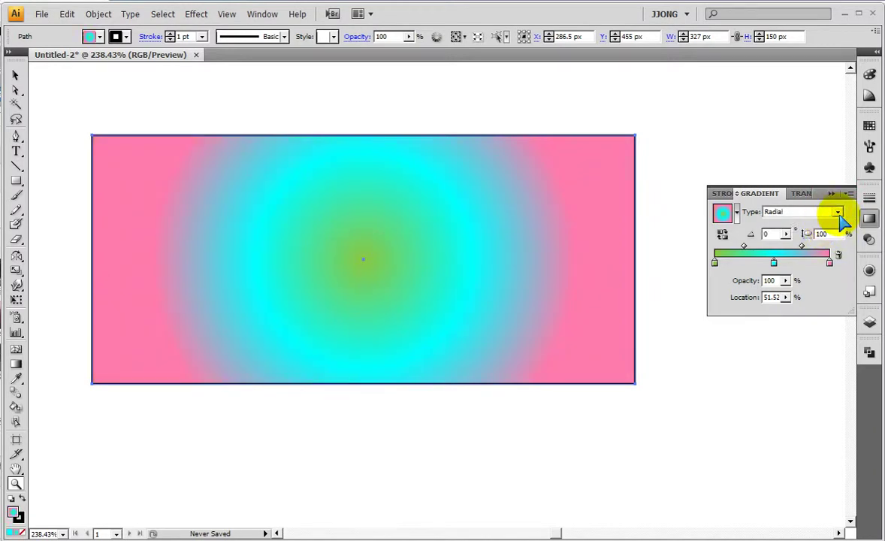
left_click(837, 212)
left_click(826, 234)
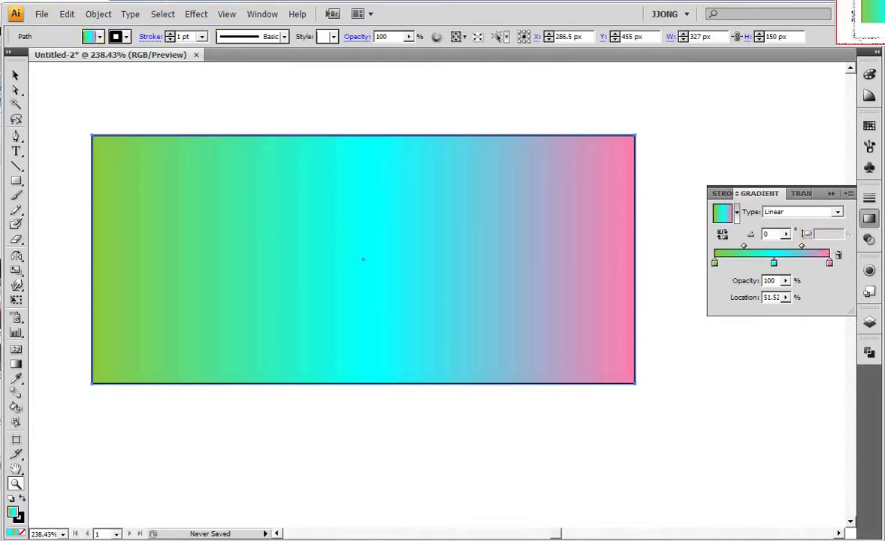
left_click_drag(104, 239, 616, 235)
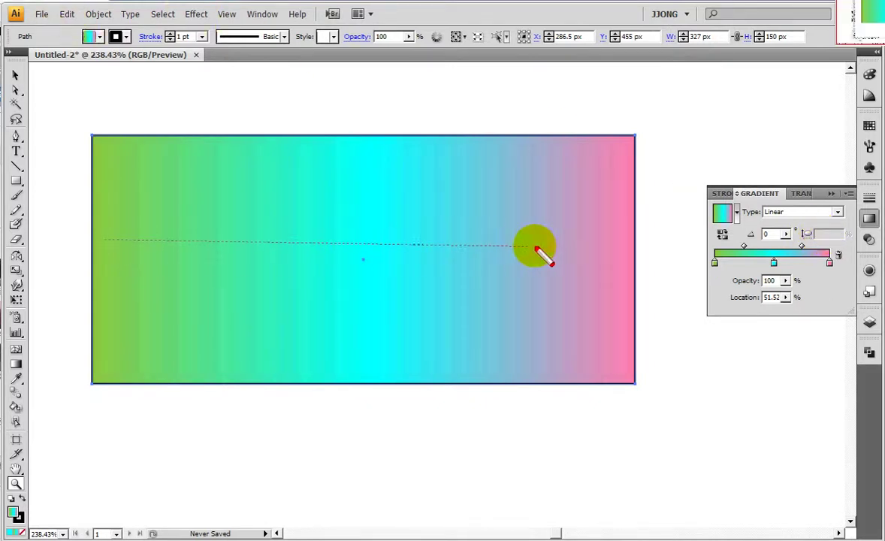
left_click_drag(178, 303, 602, 303)
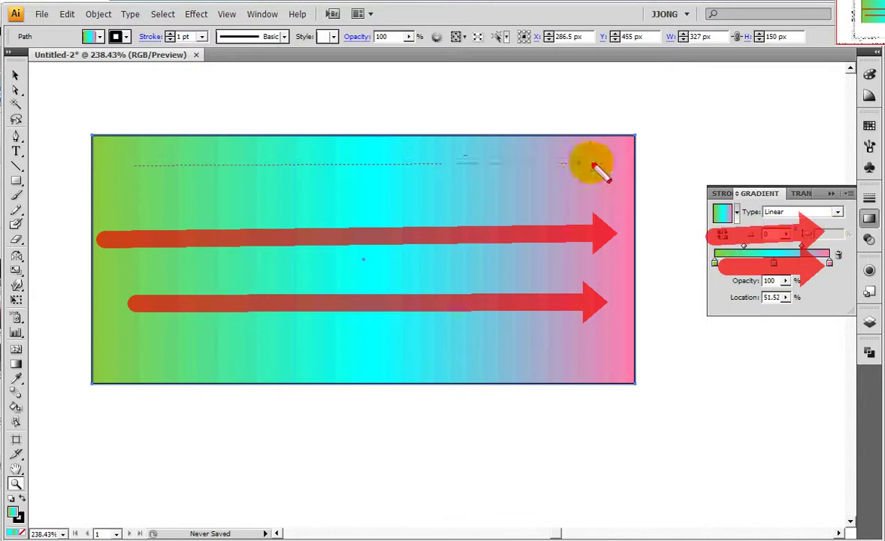
left_click_drag(124, 164, 590, 164)
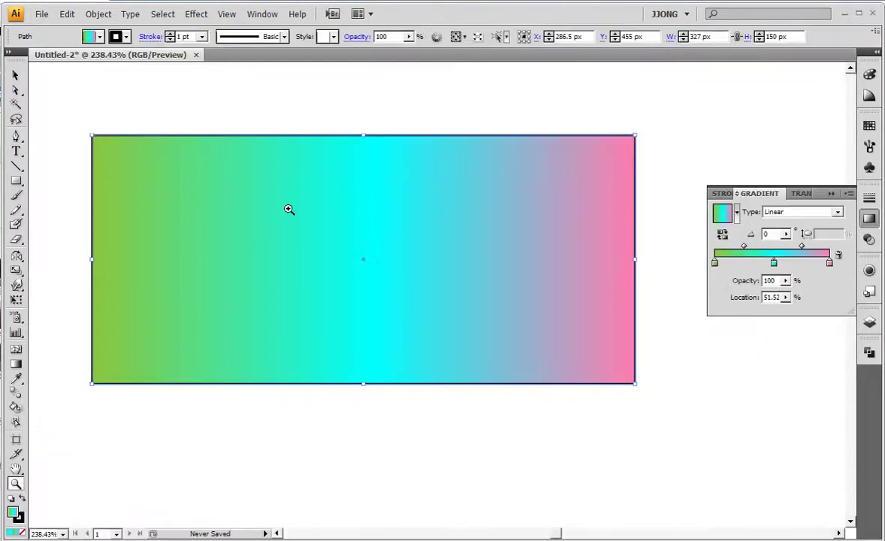
- Toggle Reverse Gradient on the rectangle, then drag over the Gradient panel region
left_click(721, 235)
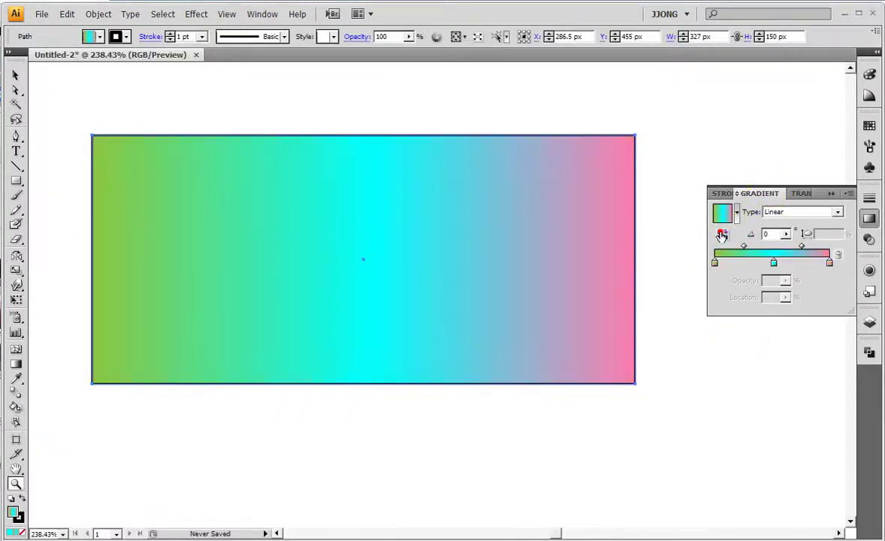
left_click(721, 234)
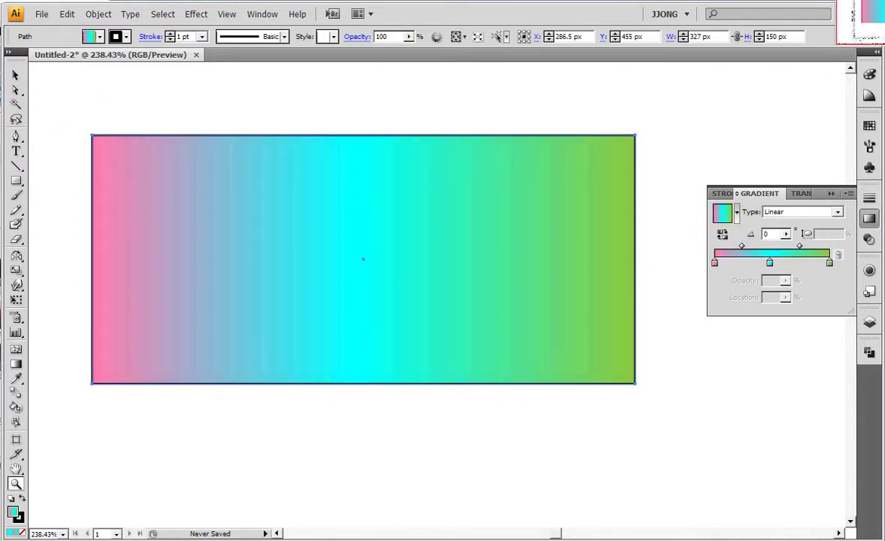
left_click_drag(107, 376, 569, 136)
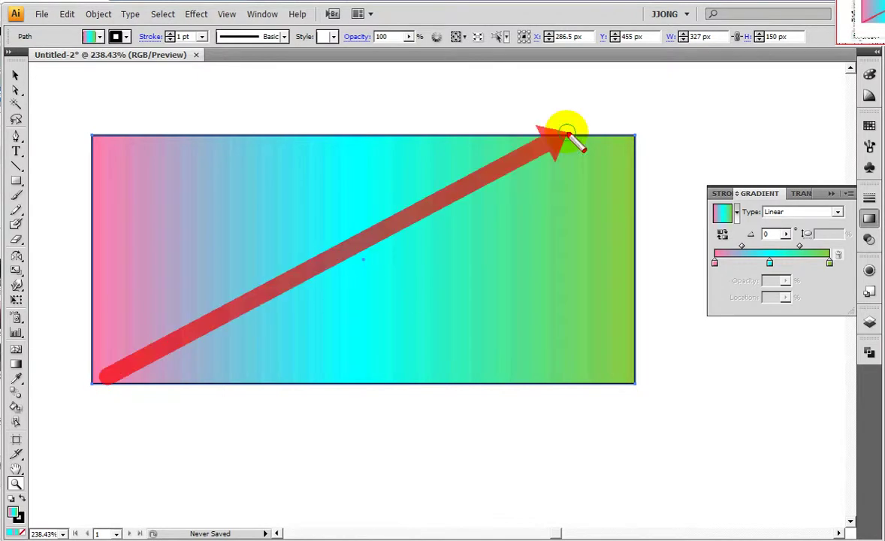
left_click_drag(120, 150, 577, 324)
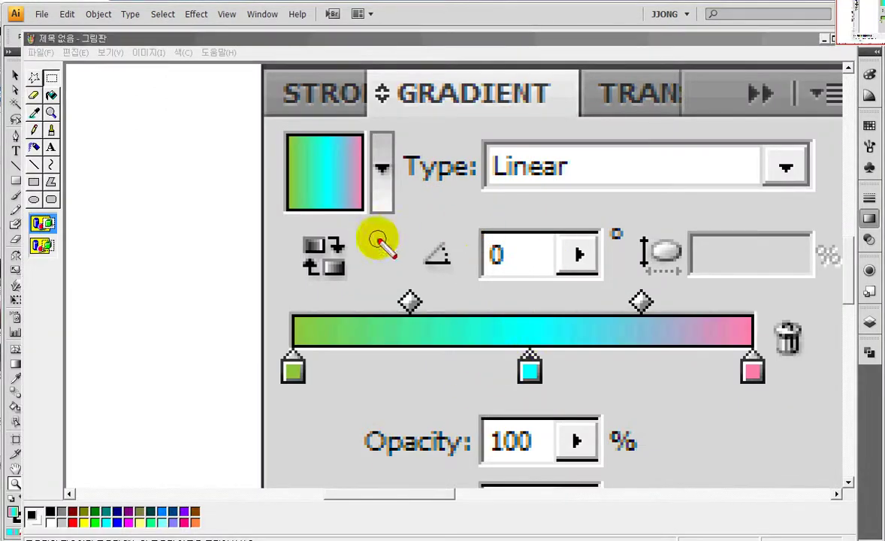
left_click_drag(426, 198, 623, 312)
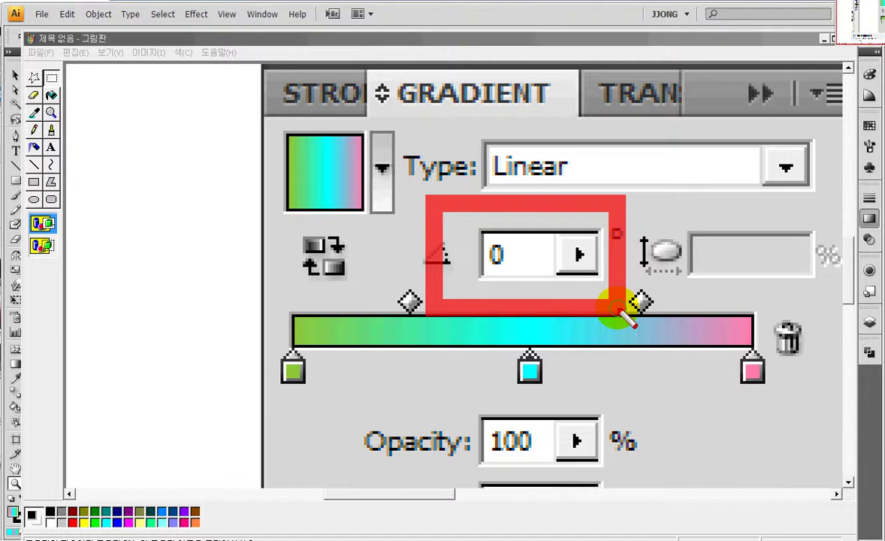
key("Escape")
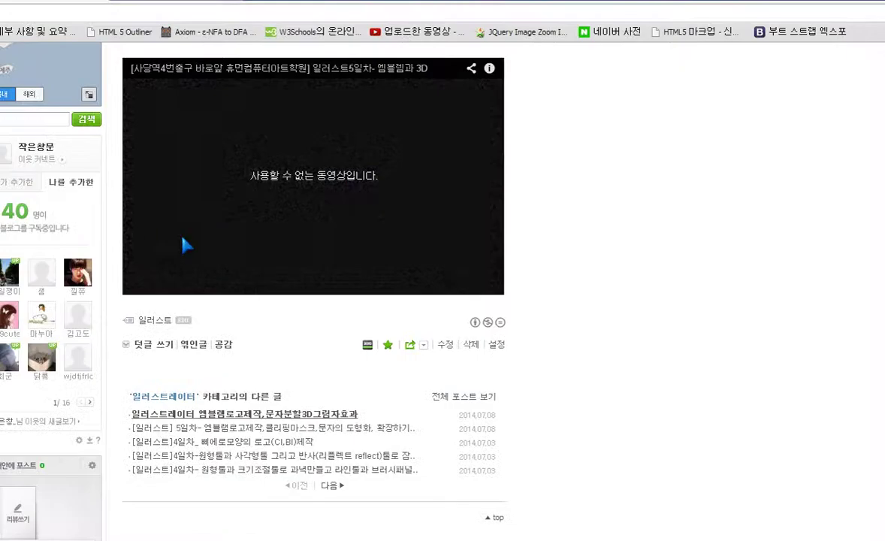
- Reload the blog with F5, then start entering a -45° gradient angle in Illustrator
key("F5")
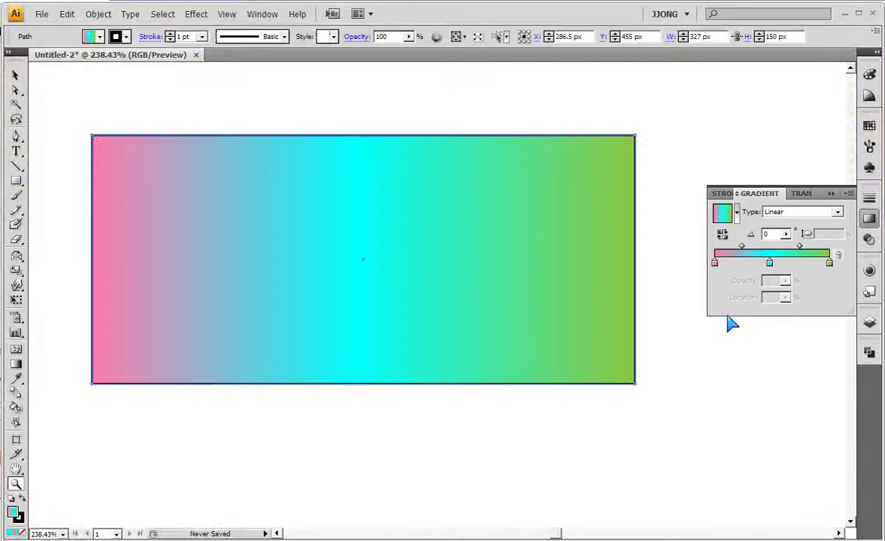
left_click(771, 233)
type("-45")
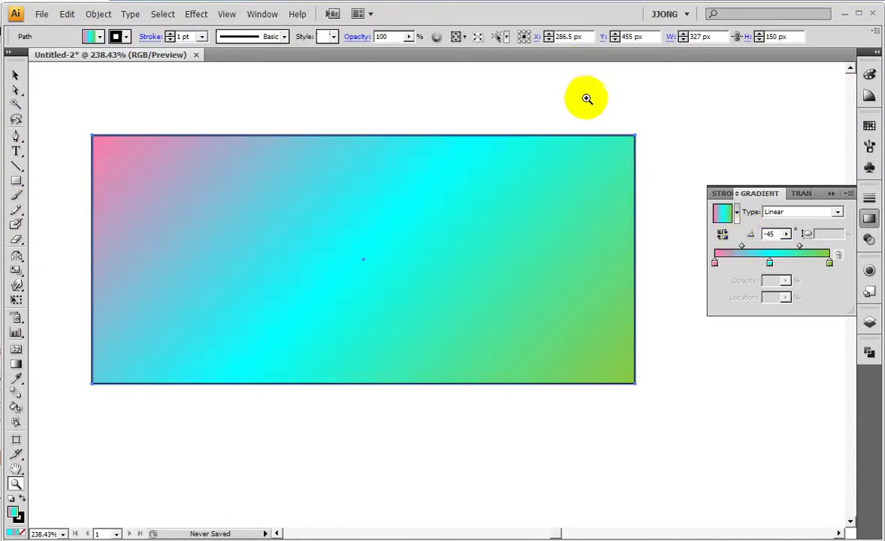
- Set the rectangle's gradient angle to 45°
left_click(774, 234)
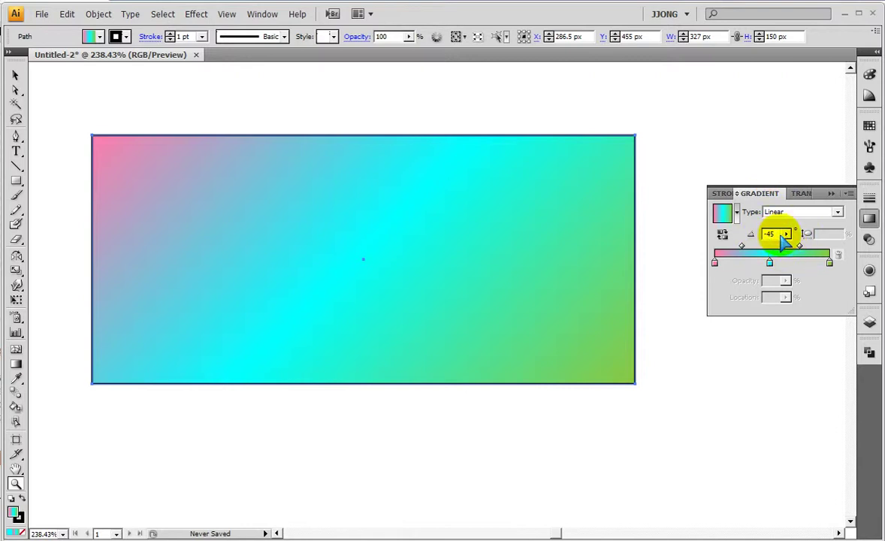
type("45")
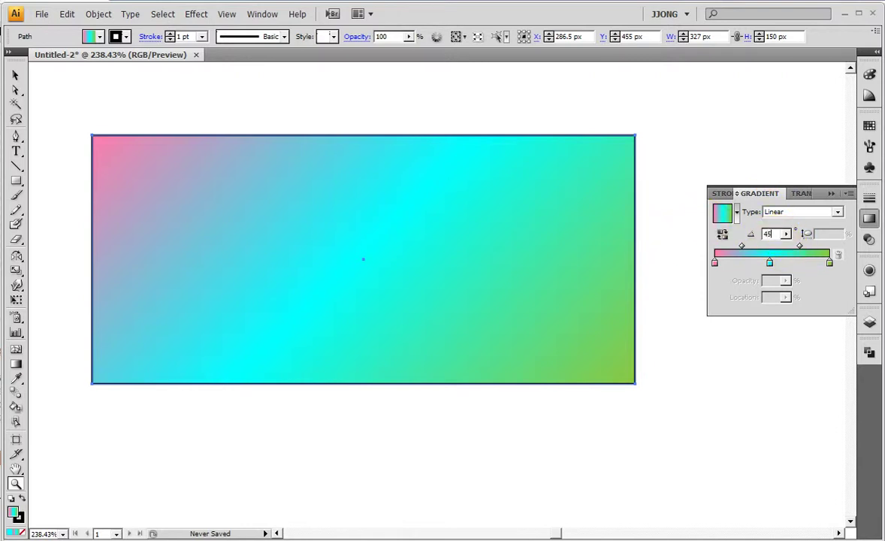
left_click(714, 227)
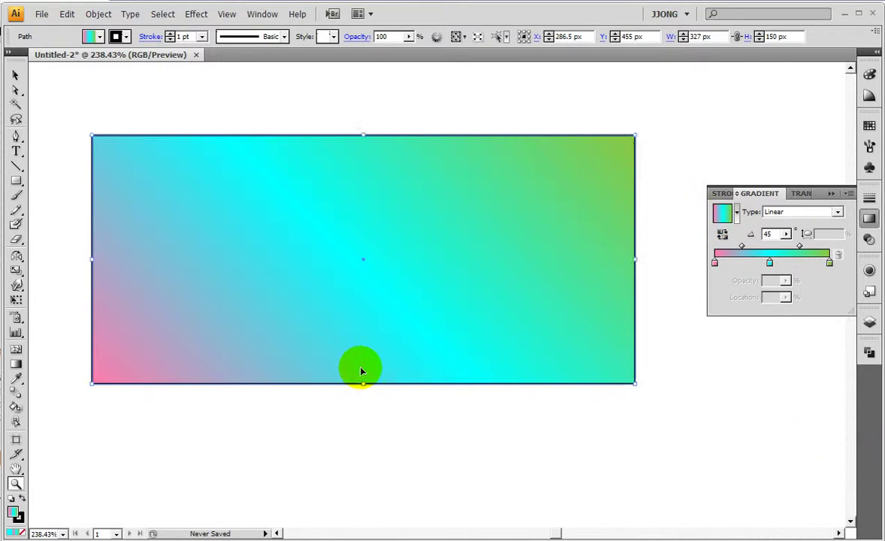
- Zoom out slightly and pick the Ellipse Tool from the shape tools flyout
key("ctrl+minus")
left_click(17, 182)
mouse_move(16, 181)
left_mouse_down()
mouse_move(102, 244)
mouse_move(107, 216)
left_mouse_up()
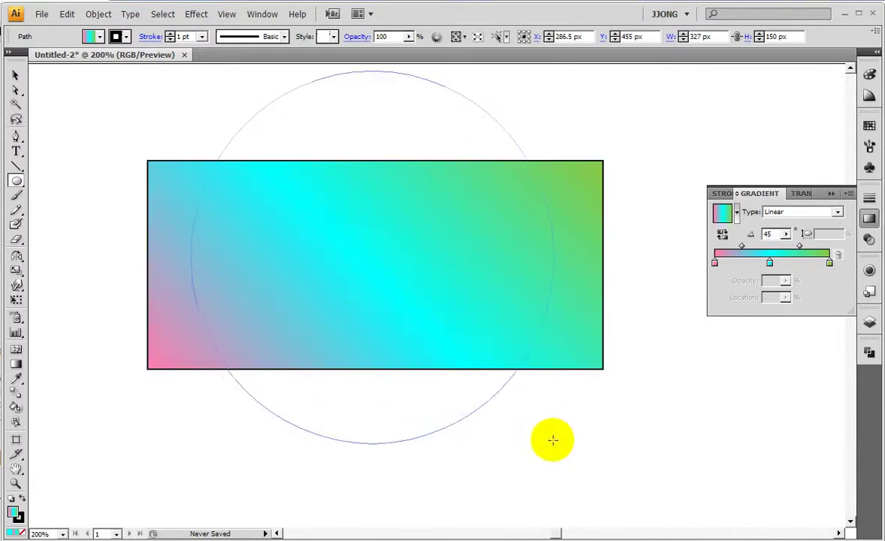
- Draw a 253 x 282 px ellipse, fill it blue (#002BE2) and send it behind the rectangle
left_click_drag(378, 259, 549, 453)
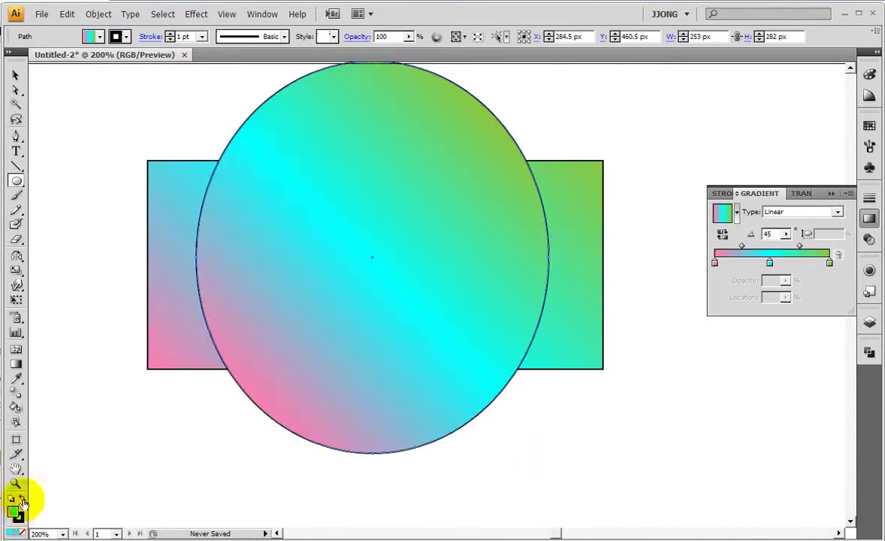
double_click(19, 514)
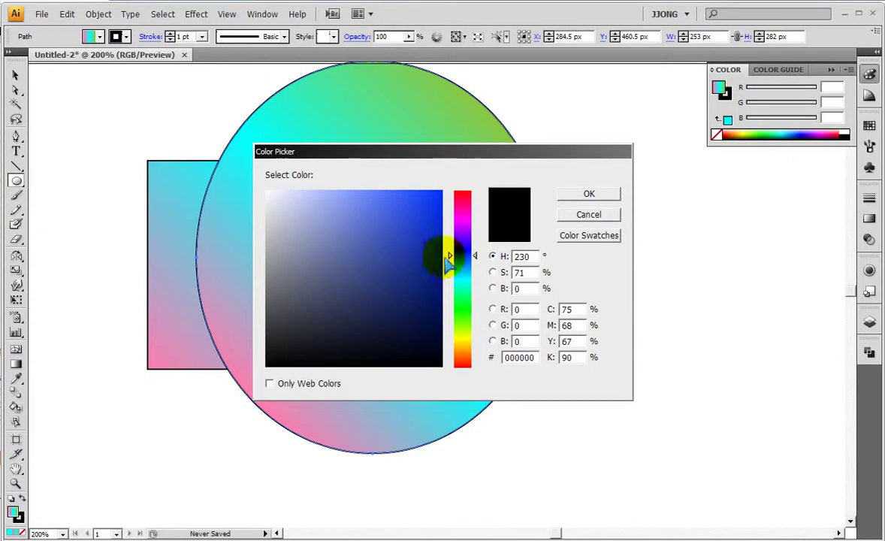
left_click_drag(432, 213, 442, 209)
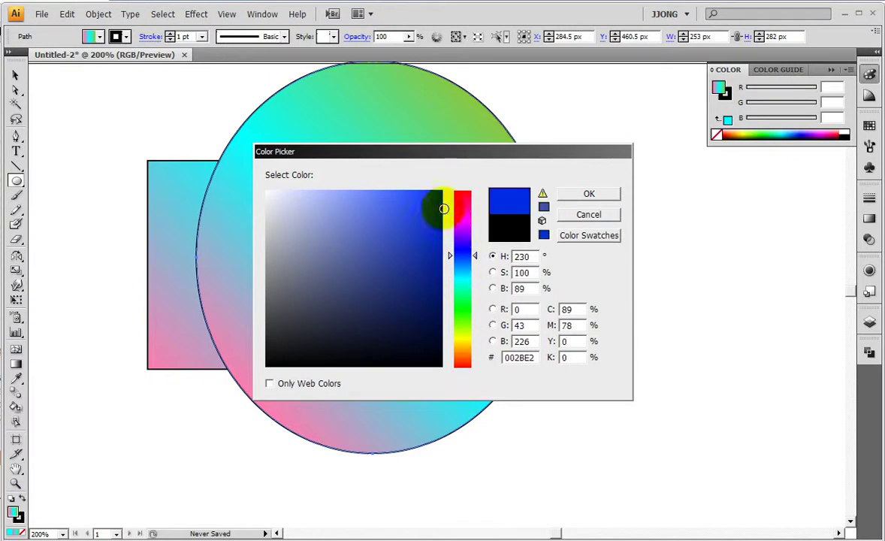
left_click(572, 194)
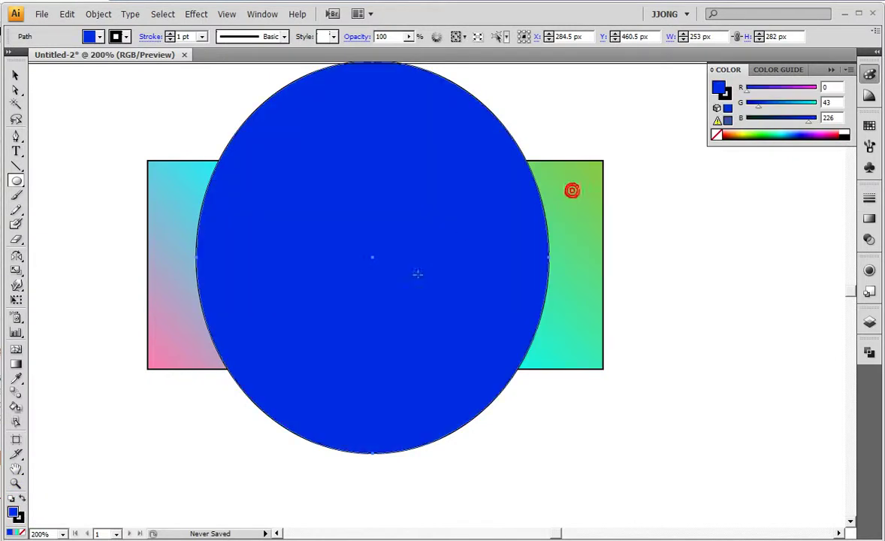
right_click(405, 278)
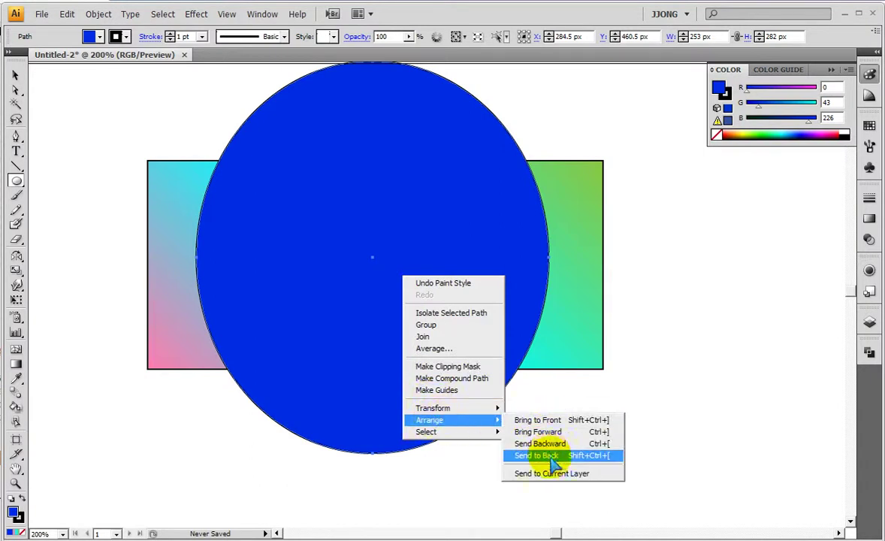
left_click(548, 454)
- Widen the ellipse to 388 px and shift its fill from blue to magenta
left_click(15, 75)
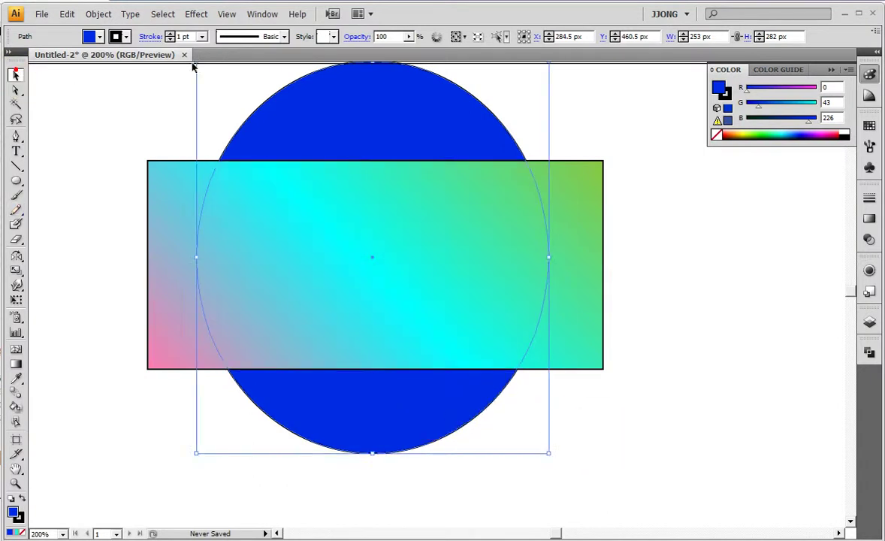
left_click_drag(551, 257, 642, 258)
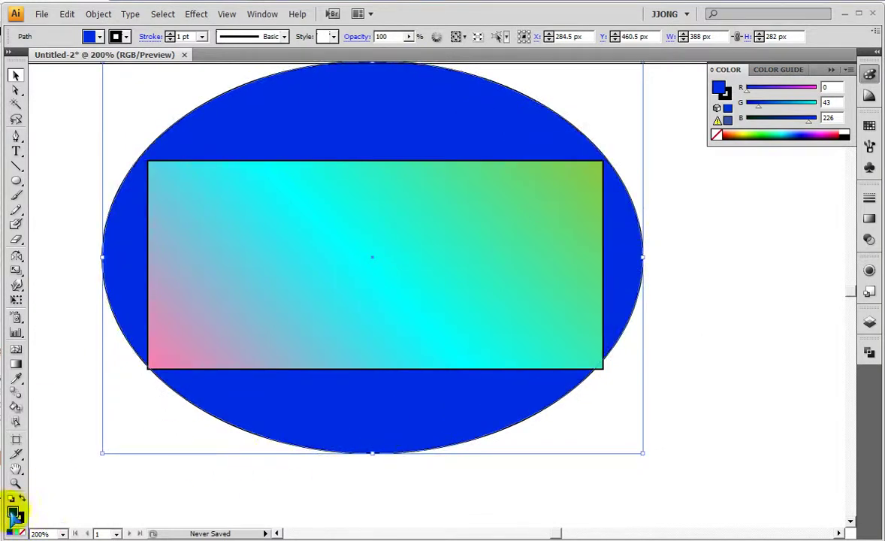
double_click(13, 512)
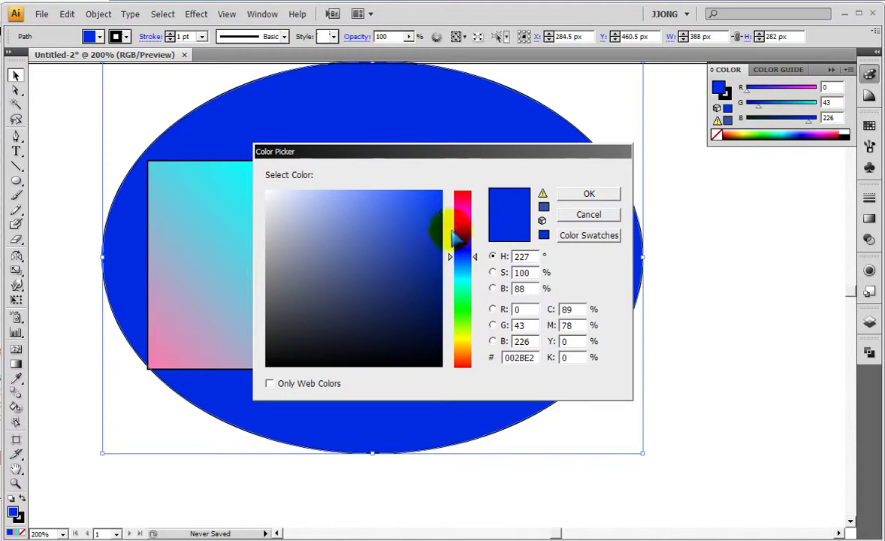
left_click_drag(466, 251, 467, 220)
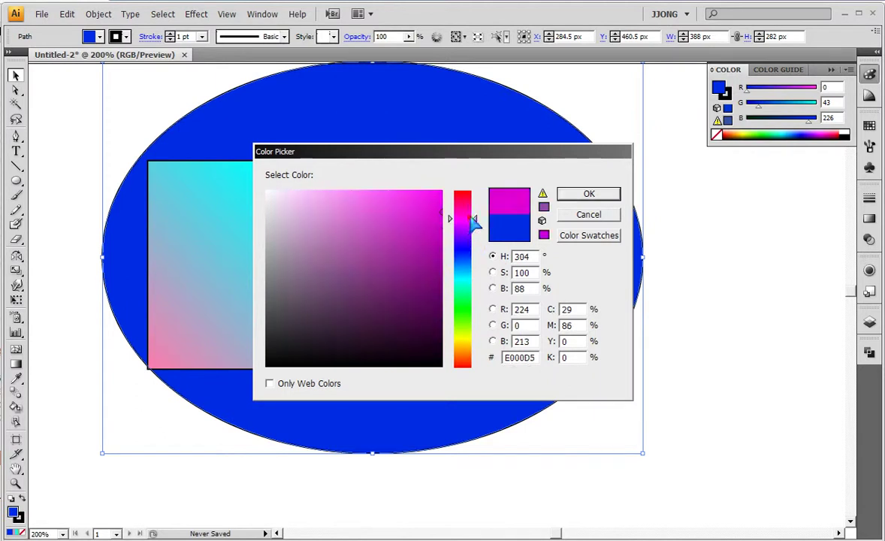
left_click(588, 194)
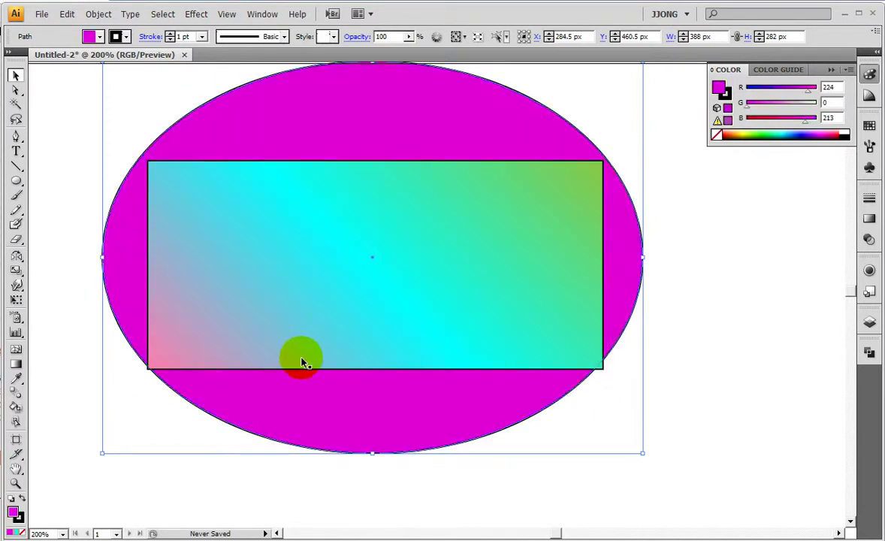
- Adjust the ellipse fill to purple and centre the gradient rectangle within it
double_click(13, 511)
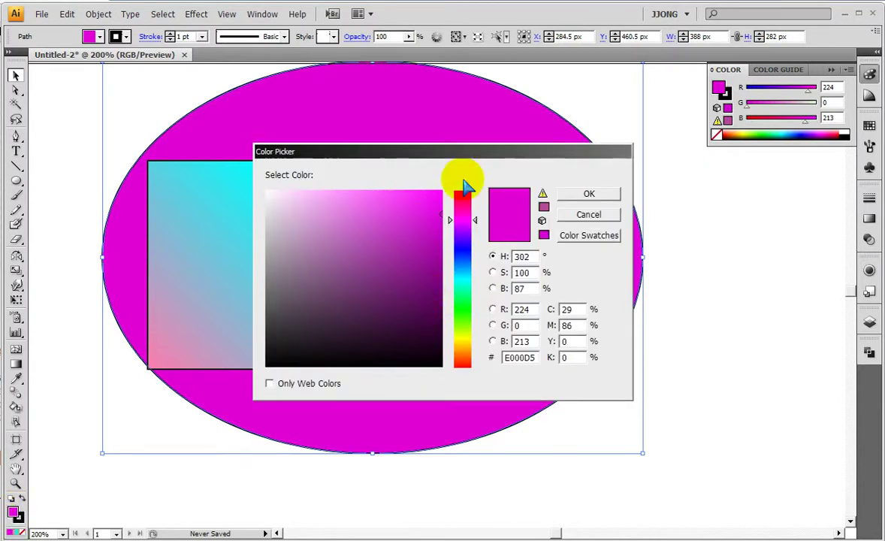
left_click_drag(467, 231, 466, 229)
left_click(589, 194)
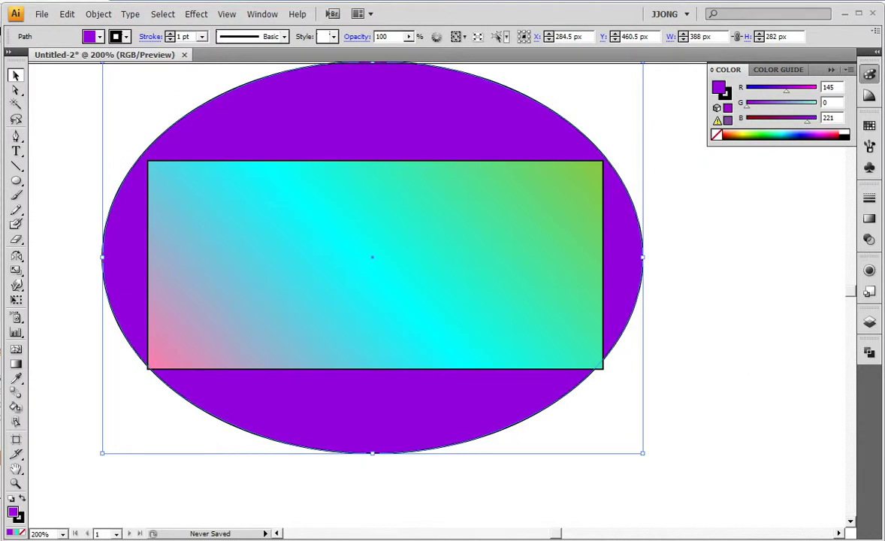
left_click(331, 263)
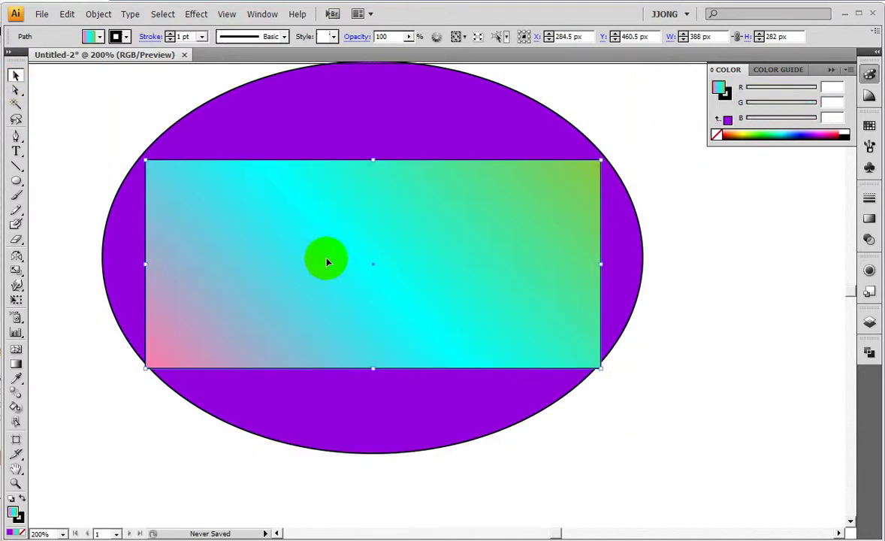
mouse_move(327, 261)
left_mouse_down()
mouse_move(376, 357)
mouse_move(327, 274)
mouse_move(277, 310)
mouse_move(376, 280)
mouse_move(375, 309)
left_mouse_up()
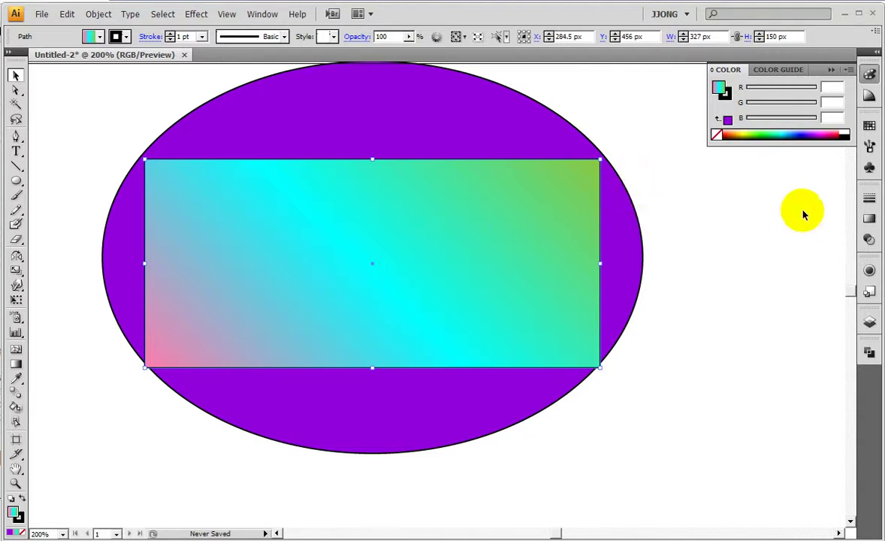
- Set the middle cyan stop to 0% opacity and drag the pink and green stops inward
left_click(870, 219)
left_click(770, 262)
left_click(769, 280)
type("0")
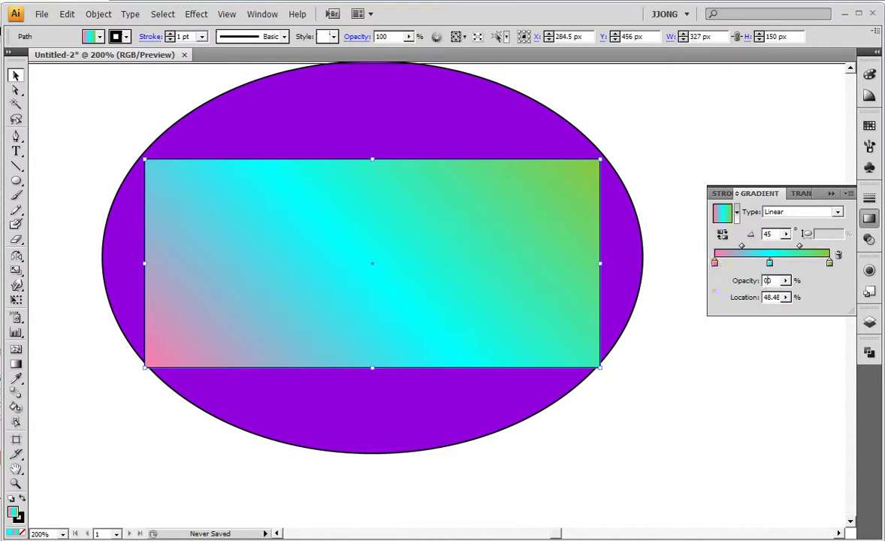
key("Return")
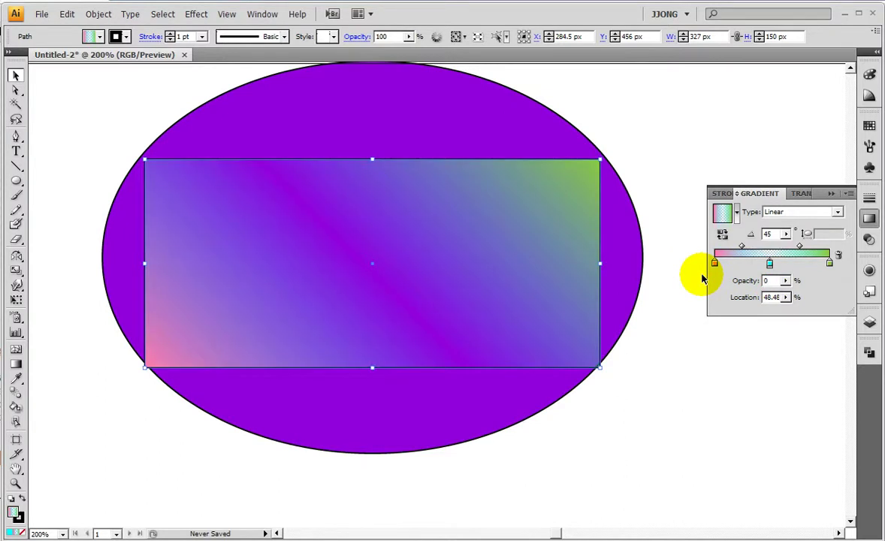
left_click_drag(715, 263, 736, 263)
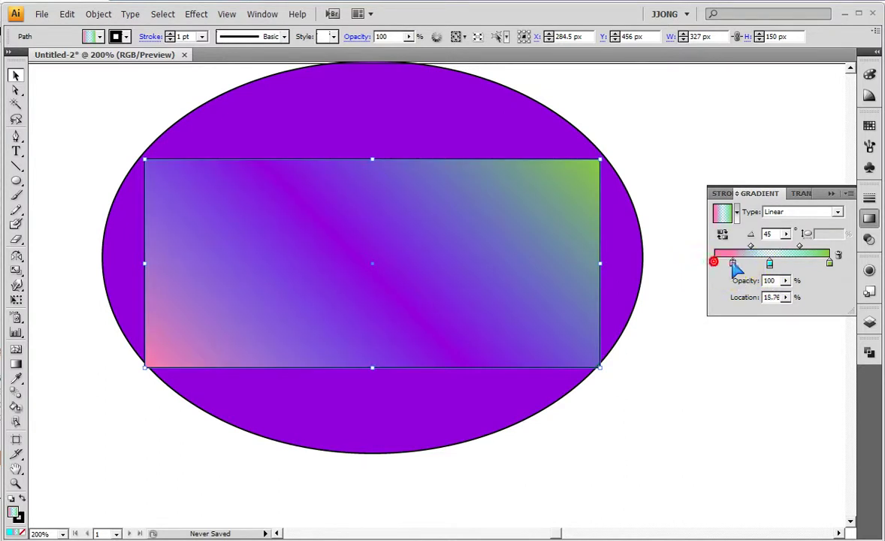
left_click_drag(830, 262, 774, 263)
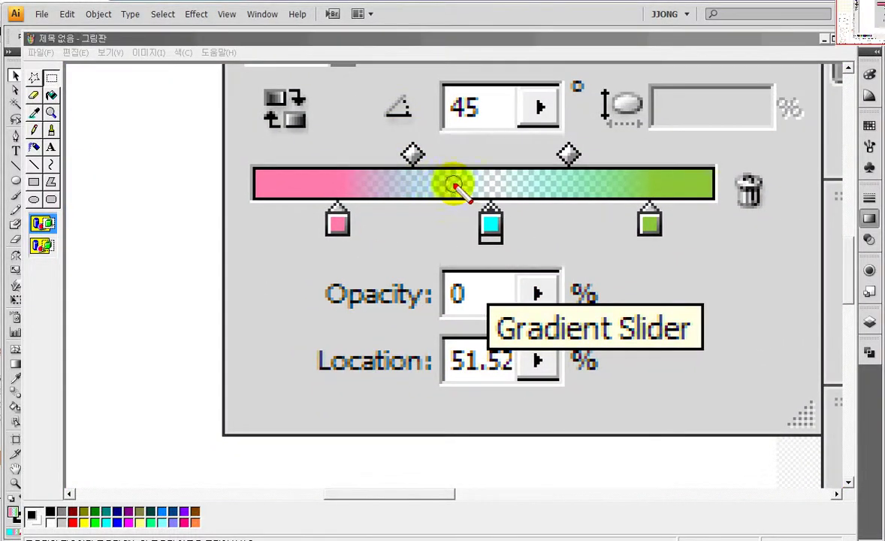
- Draw red boxes around the transparent middle stop and the 0 opacity, plus arrows from each stop
left_click_drag(446, 167, 550, 277)
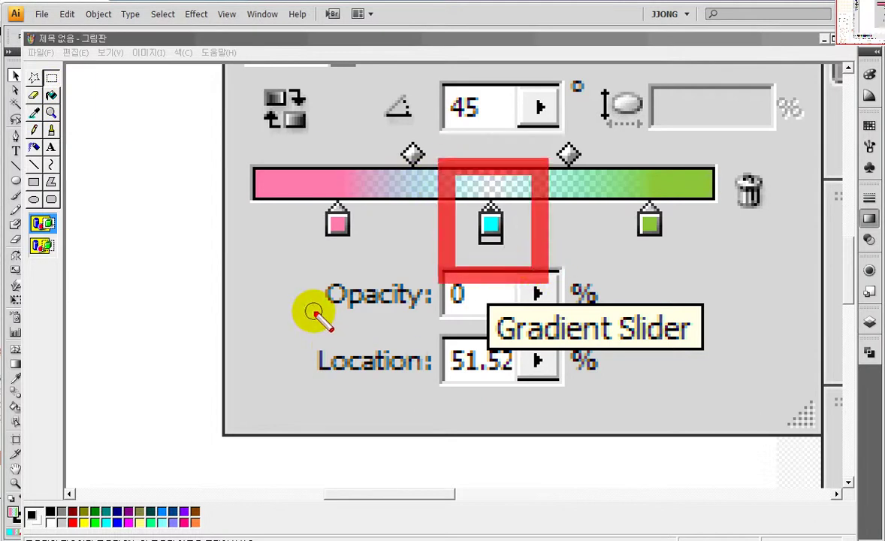
left_click_drag(306, 275, 627, 331)
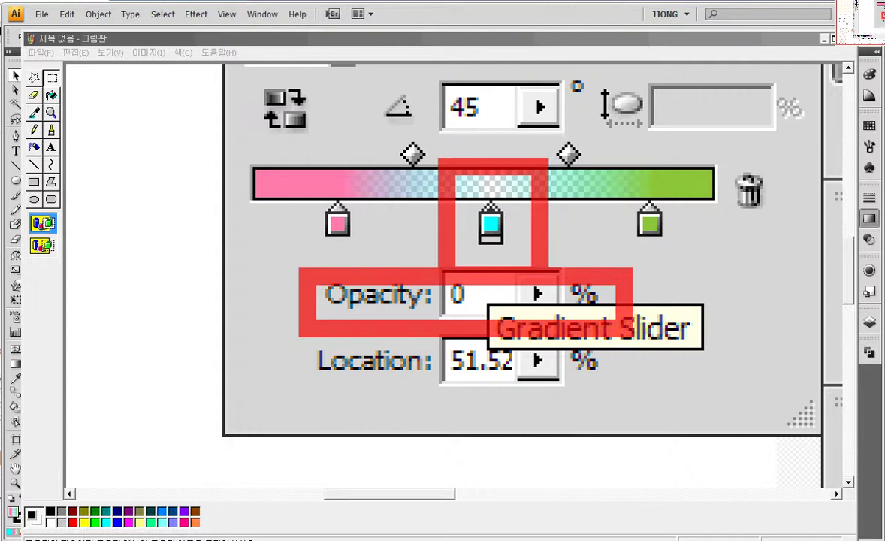
left_click_drag(340, 224, 417, 267)
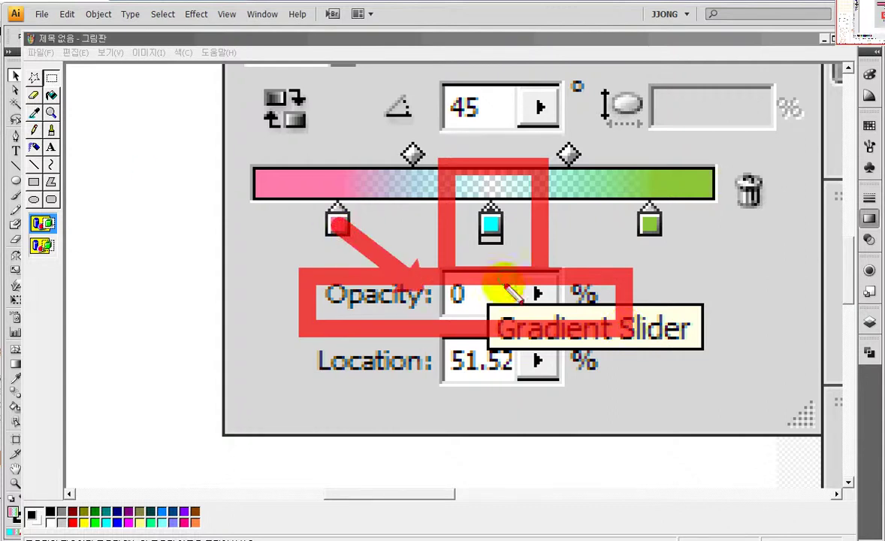
left_click_drag(501, 226, 490, 263)
left_click_drag(649, 224, 558, 268)
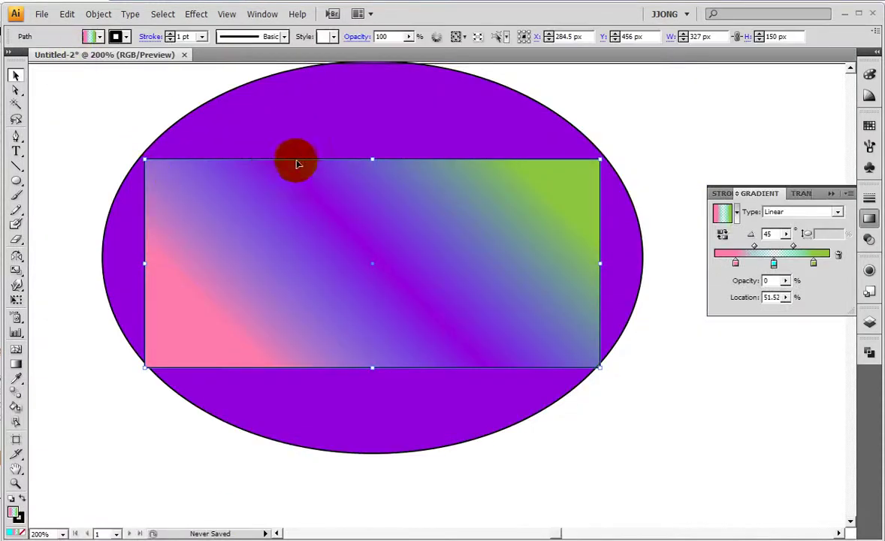
- Make the middle cyan stop 100% opaque and test several gradient directions across the rectangle
left_click(785, 280)
left_click_drag(718, 297, 839, 361)
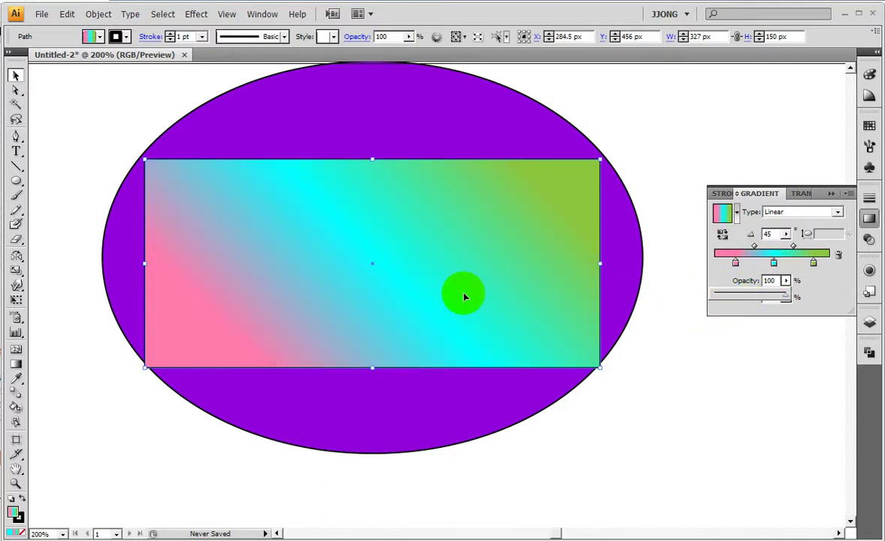
left_click(16, 364)
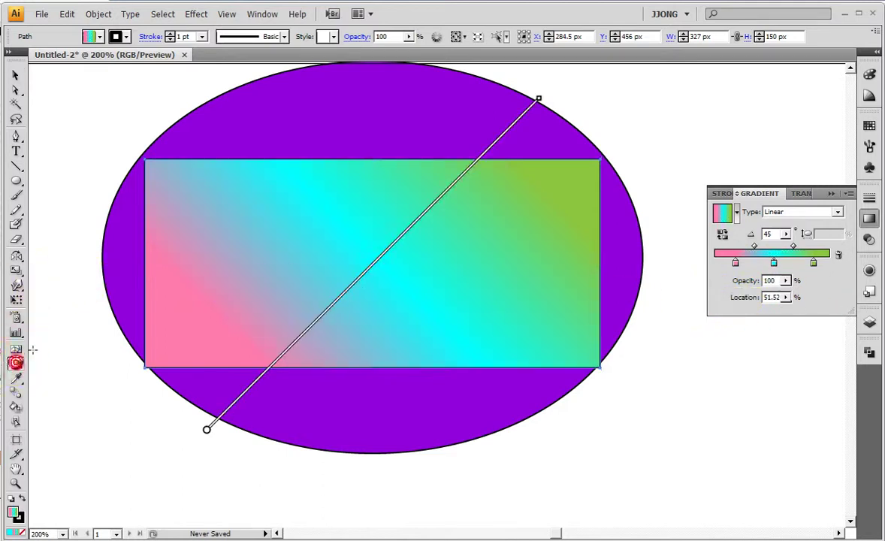
left_click_drag(186, 201, 502, 306)
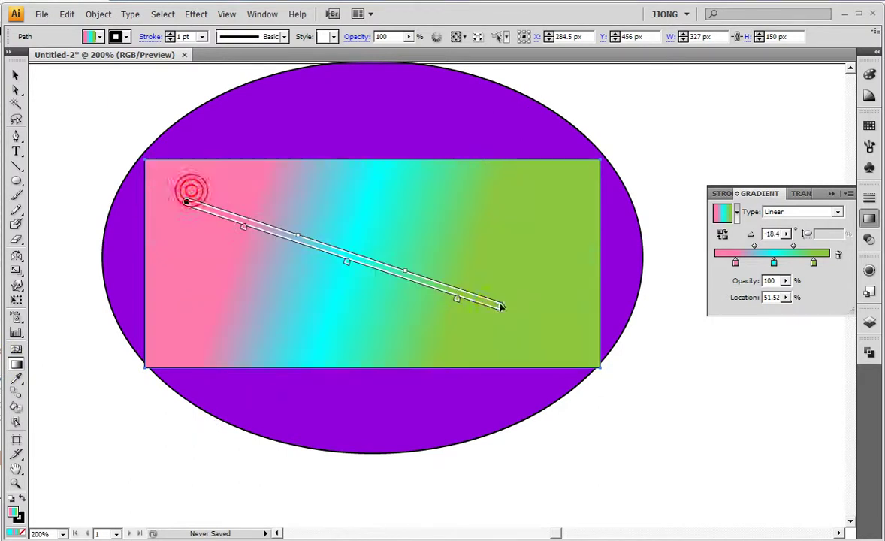
left_click_drag(543, 201, 229, 316)
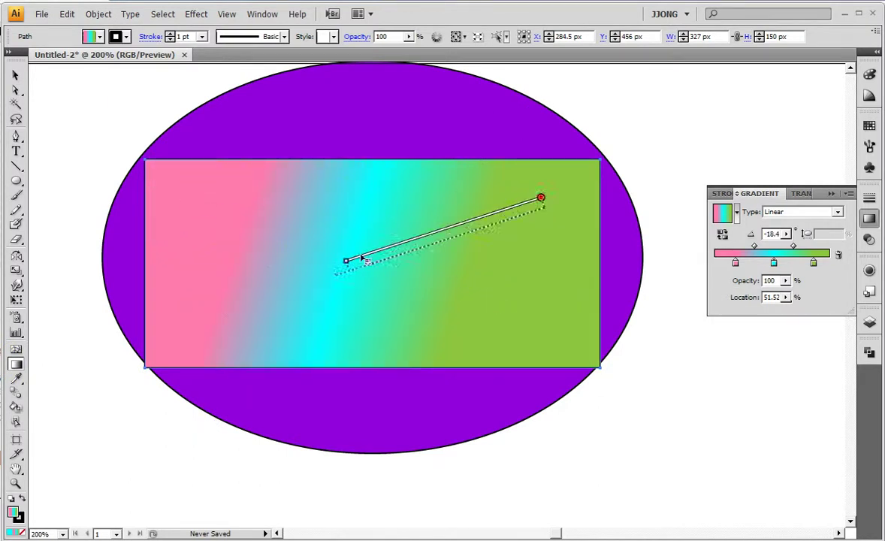
left_click_drag(180, 246, 537, 256)
- Settle the gradient on a roughly 47° diagonal, pink lower-left to green upper-right
left_click_drag(281, 334, 453, 199)
left_click_drag(325, 325, 431, 184)
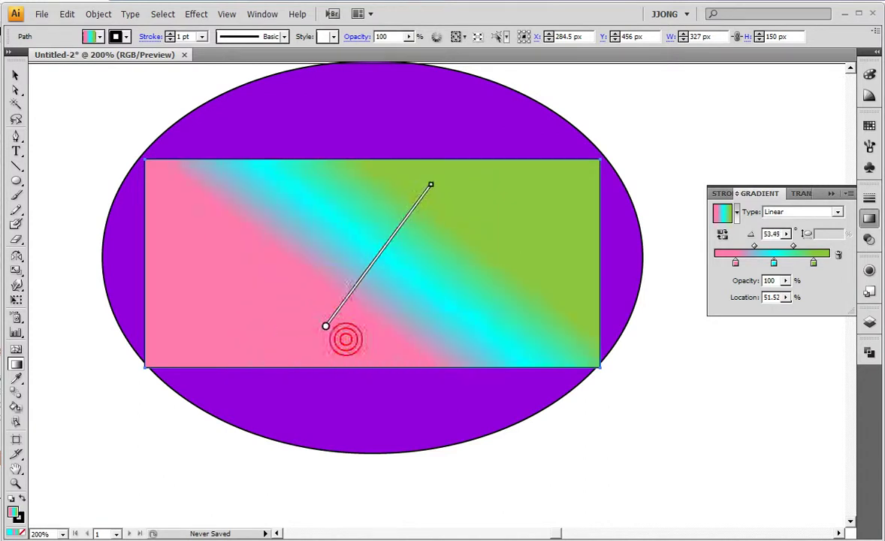
mouse_move(353, 335)
left_mouse_down()
mouse_move(427, 198)
mouse_move(391, 289)
mouse_move(403, 294)
mouse_move(413, 242)
mouse_move(461, 180)
mouse_move(364, 340)
mouse_move(352, 342)
mouse_move(464, 173)
mouse_move(465, 223)
mouse_move(368, 342)
mouse_move(484, 192)
left_mouse_up()
mouse_move(295, 344)
left_mouse_down()
mouse_move(467, 197)
mouse_move(307, 310)
mouse_move(479, 145)
mouse_move(466, 140)
mouse_move(296, 306)
mouse_move(332, 316)
mouse_move(474, 186)
mouse_move(446, 194)
mouse_move(452, 178)
left_mouse_up()
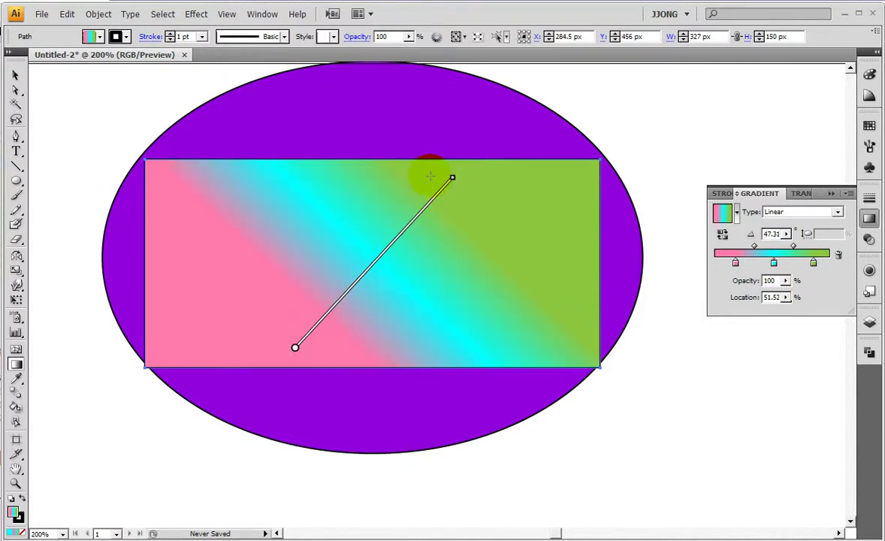
key("ctrl")
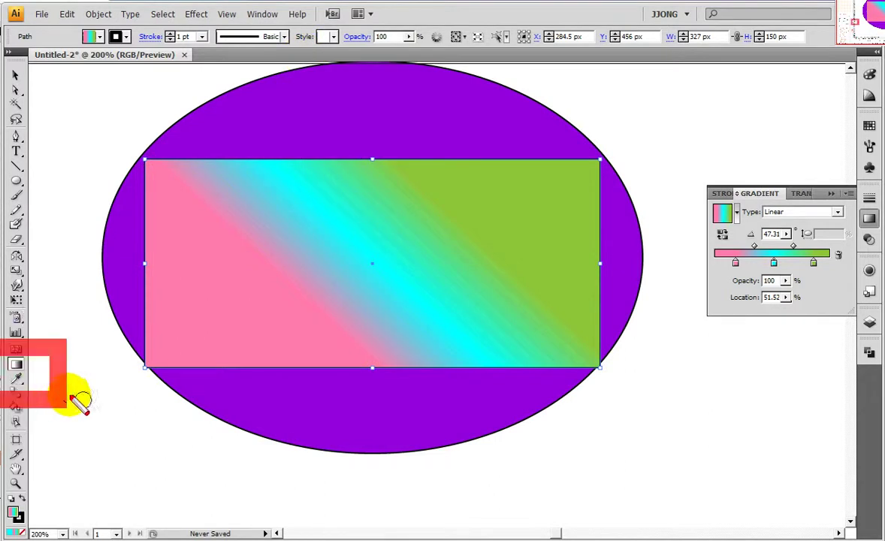
left_click(184, 402)
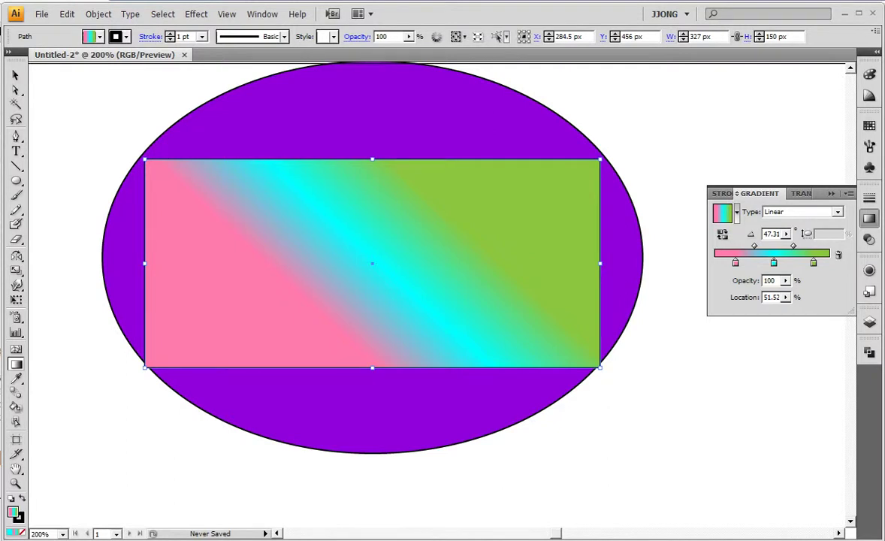
- Make the gradient Radial, move the pink and green stops to 0% and 100%, and reposition its centre
left_click(837, 212)
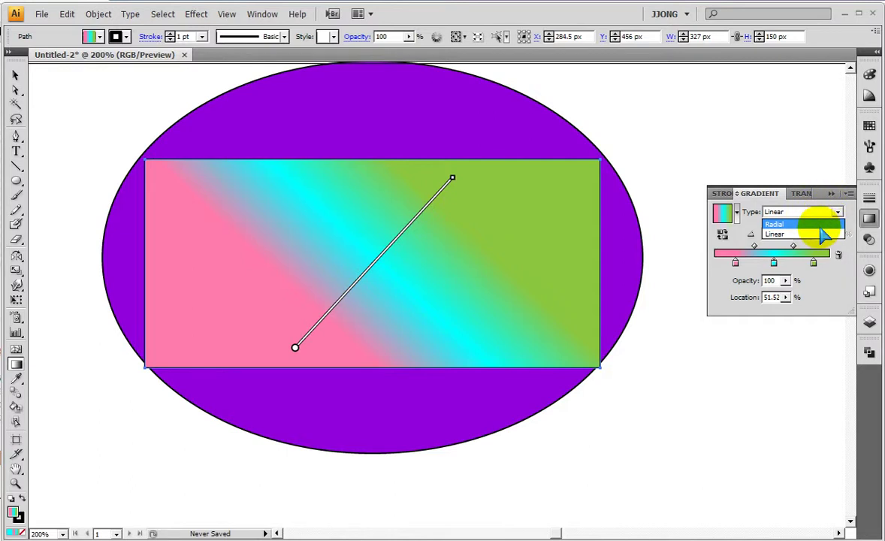
left_click(774, 224)
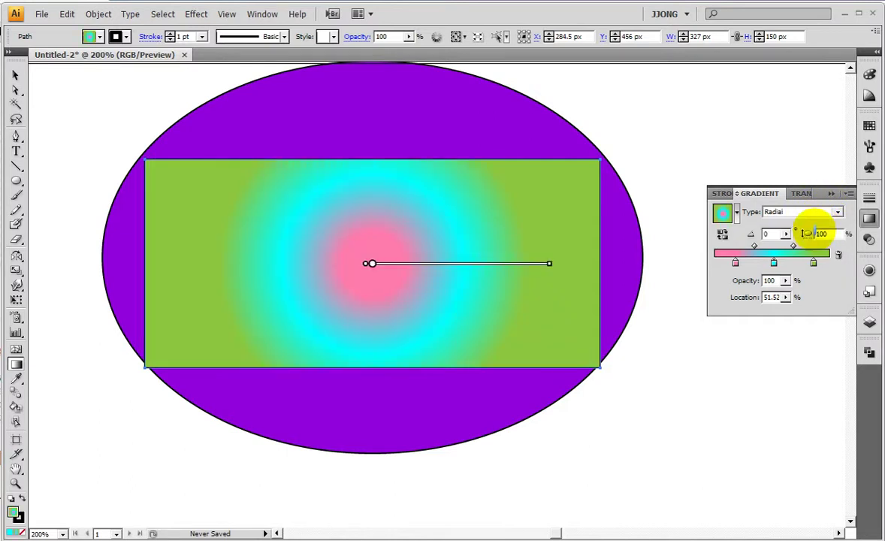
left_click_drag(735, 262, 715, 262)
left_click_drag(813, 262, 830, 263)
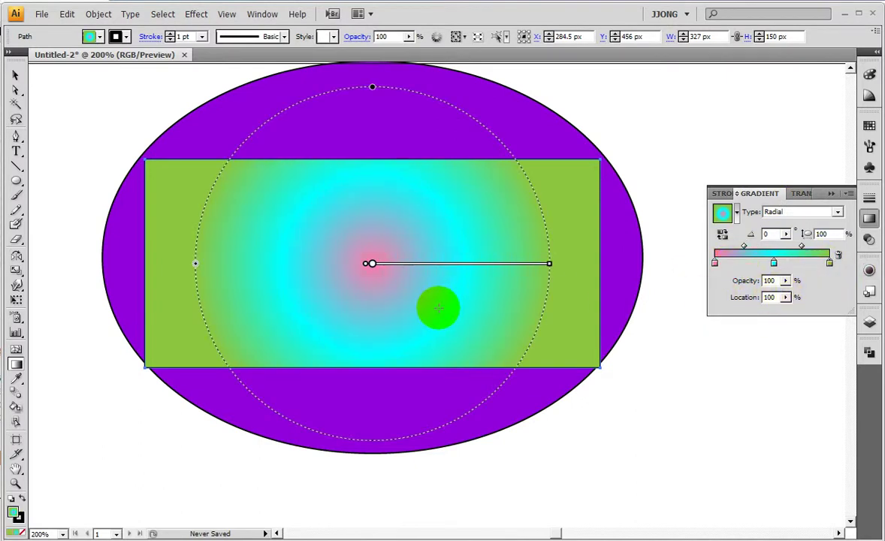
left_click_drag(300, 243, 143, 367)
mouse_move(512, 263)
left_mouse_down()
mouse_move(593, 323)
mouse_move(550, 307)
mouse_move(615, 348)
left_mouse_up()
- Test radial gradient placements and sizes on the left and right sides of the rectangle
left_click(825, 191)
mouse_move(277, 253)
left_mouse_down()
mouse_move(179, 333)
mouse_move(233, 325)
mouse_move(243, 315)
mouse_move(205, 325)
mouse_move(201, 316)
left_mouse_up()
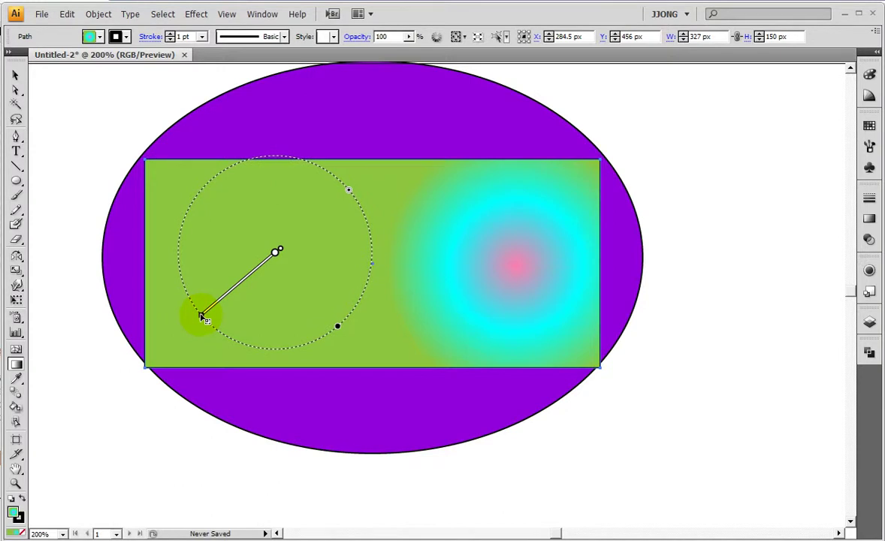
left_click_drag(201, 317, 204, 316)
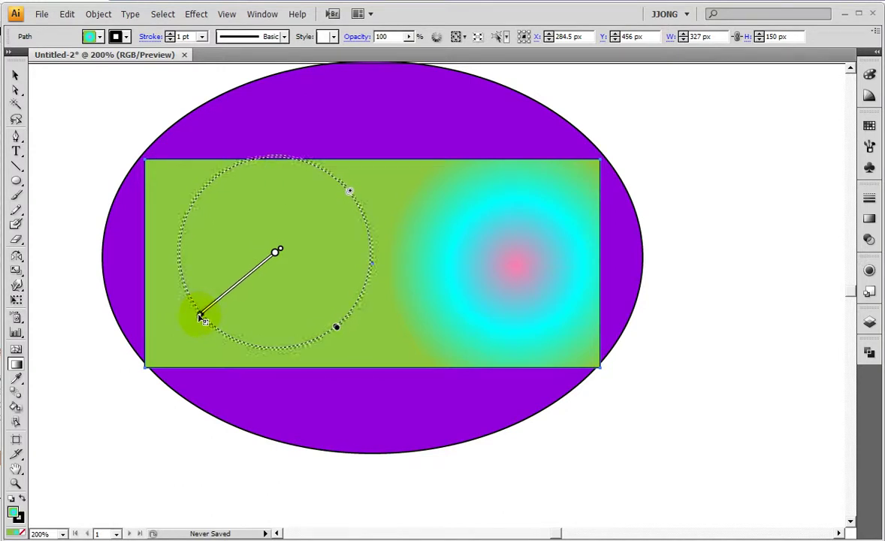
left_click_drag(204, 316, 145, 342)
mouse_move(506, 267)
left_mouse_down()
mouse_move(528, 331)
mouse_move(587, 406)
mouse_move(567, 340)
mouse_move(588, 380)
left_mouse_up()
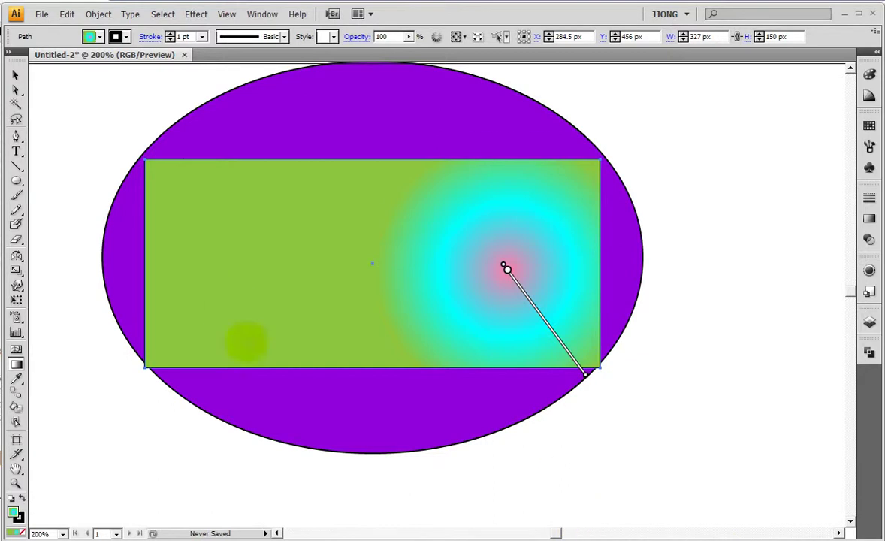
- Try upper-left and centre placements, ending with a small pink burst near the lower middle
left_click_drag(225, 223, 279, 285)
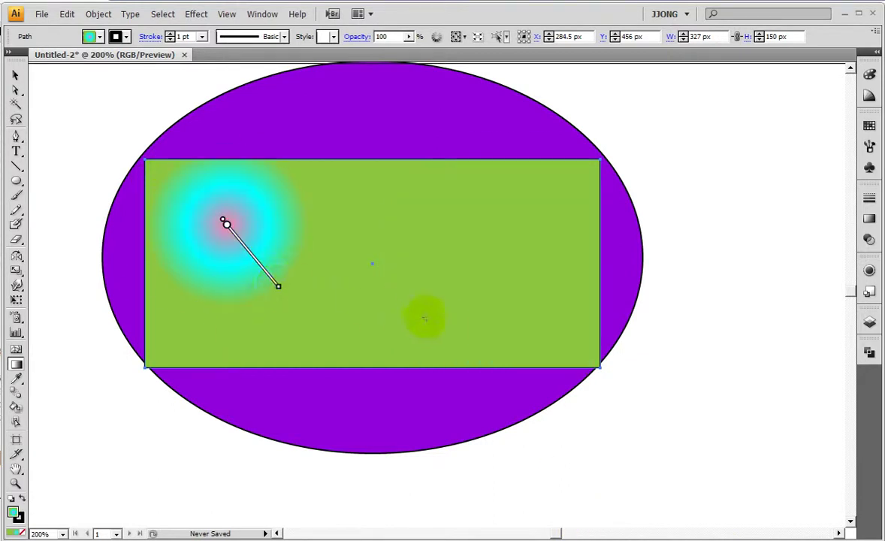
mouse_move(225, 223)
left_mouse_down()
mouse_move(426, 297)
mouse_move(526, 216)
left_mouse_up()
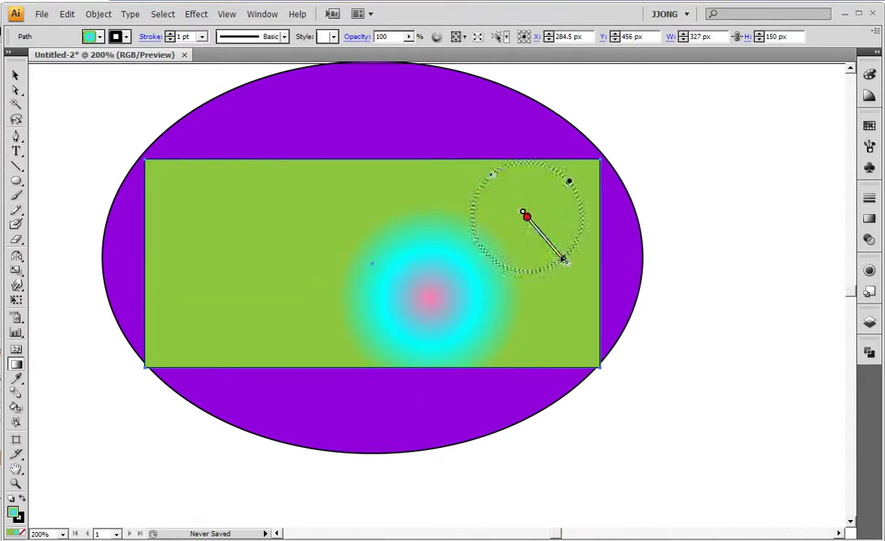
mouse_move(265, 243)
left_mouse_down()
mouse_move(350, 300)
mouse_move(473, 353)
left_mouse_up()
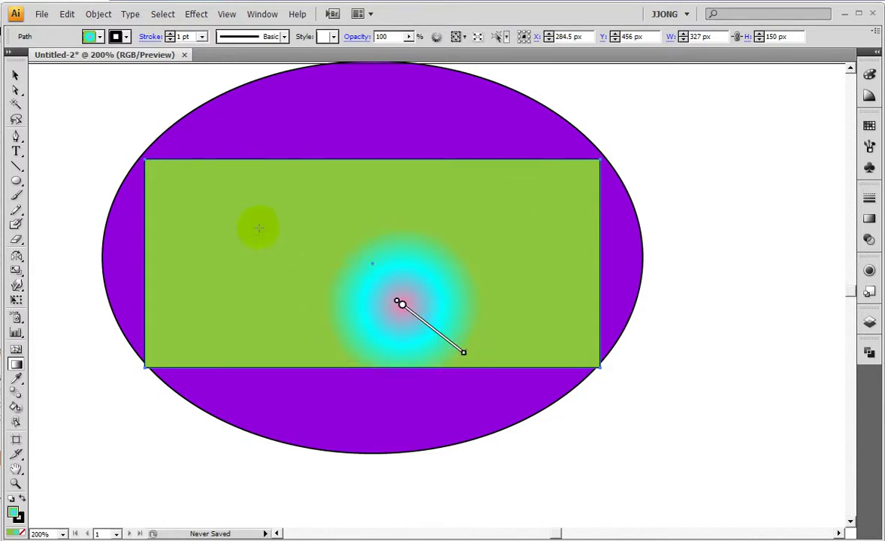
left_click_drag(246, 210, 304, 271)
left_click_drag(382, 266, 469, 360)
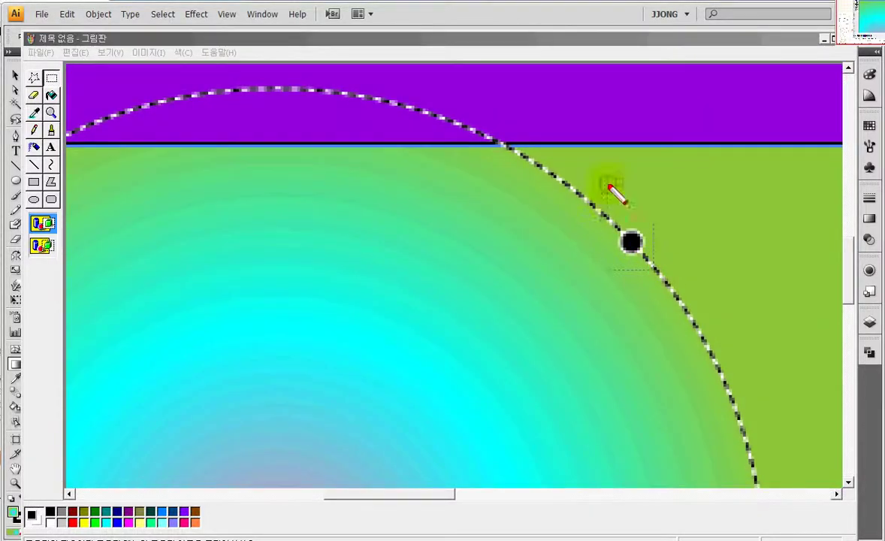
- Bring the Paint capture forward and advance to the toolbox capture with the red box
left_click(651, 312)
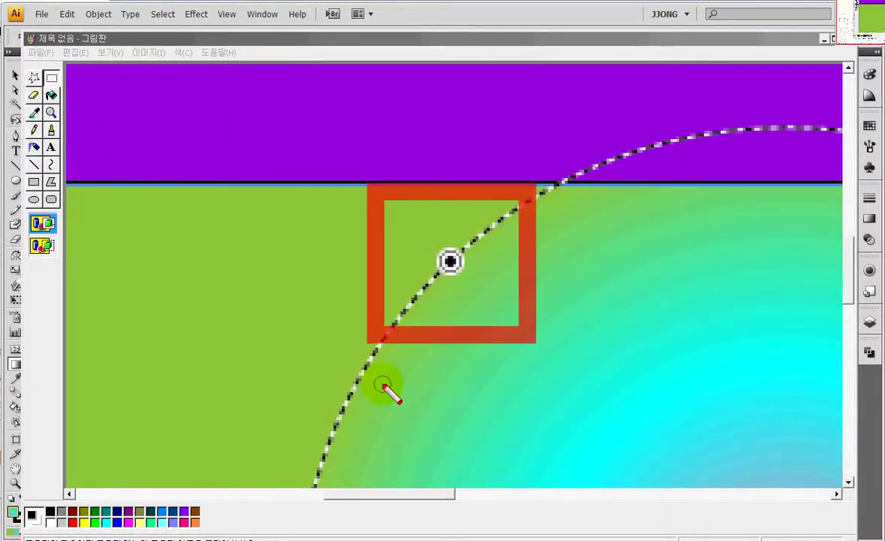
left_click(502, 379)
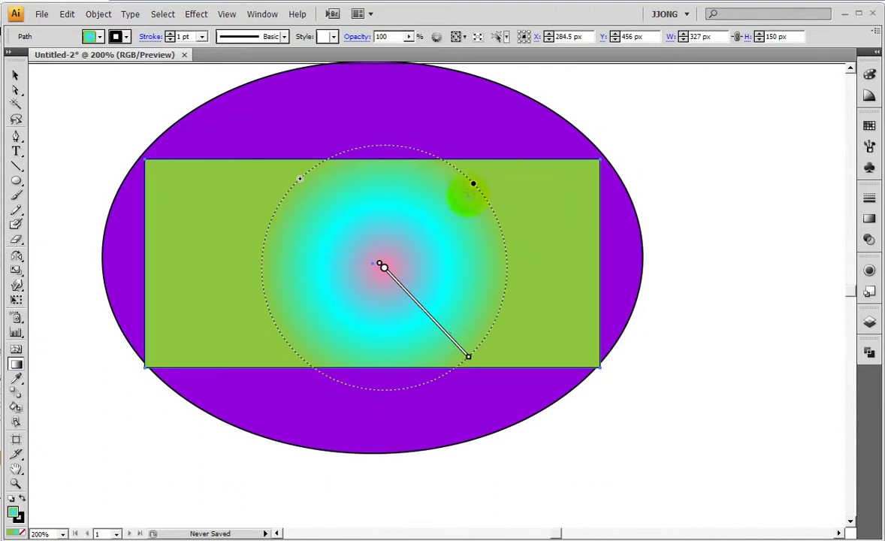
- Experiment with squashing, restoring, shrinking and rotating the radial gradient ring
mouse_move(473, 186)
left_mouse_down()
mouse_move(411, 227)
mouse_move(421, 235)
left_mouse_up()
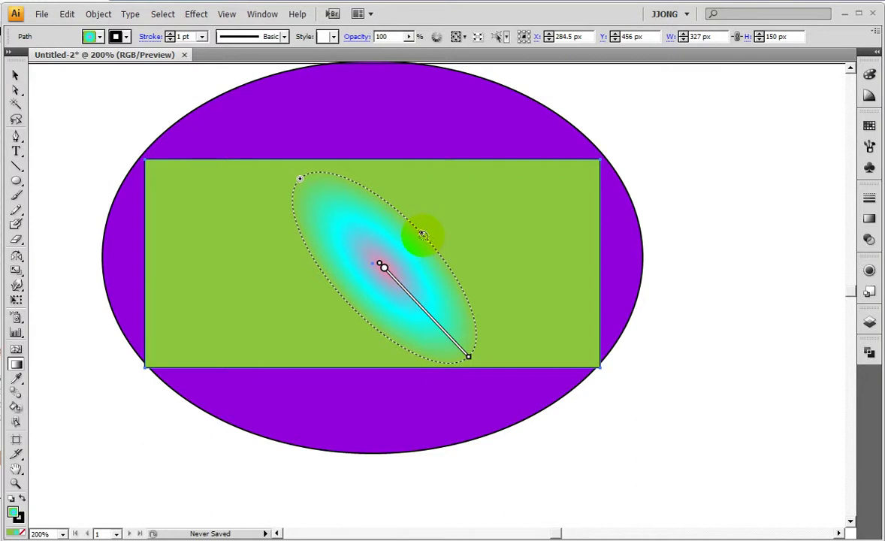
left_click_drag(421, 234, 475, 182)
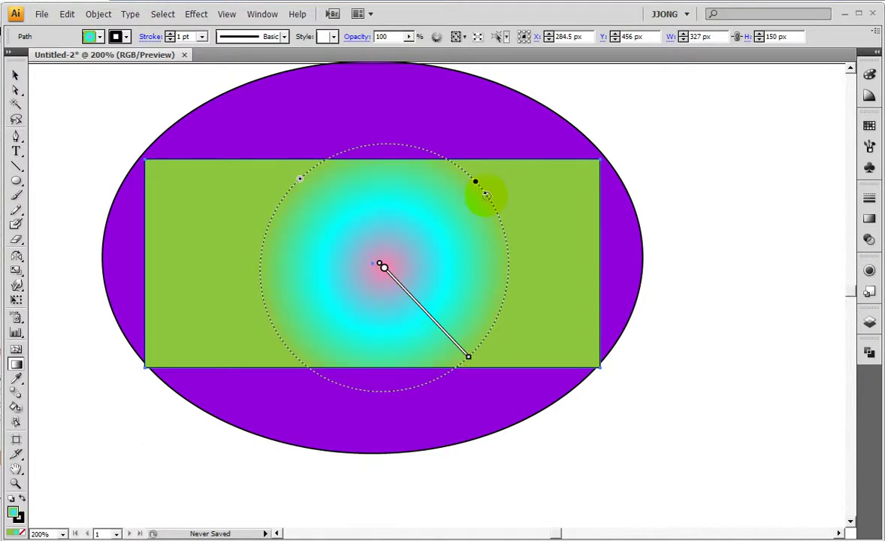
left_click(304, 183)
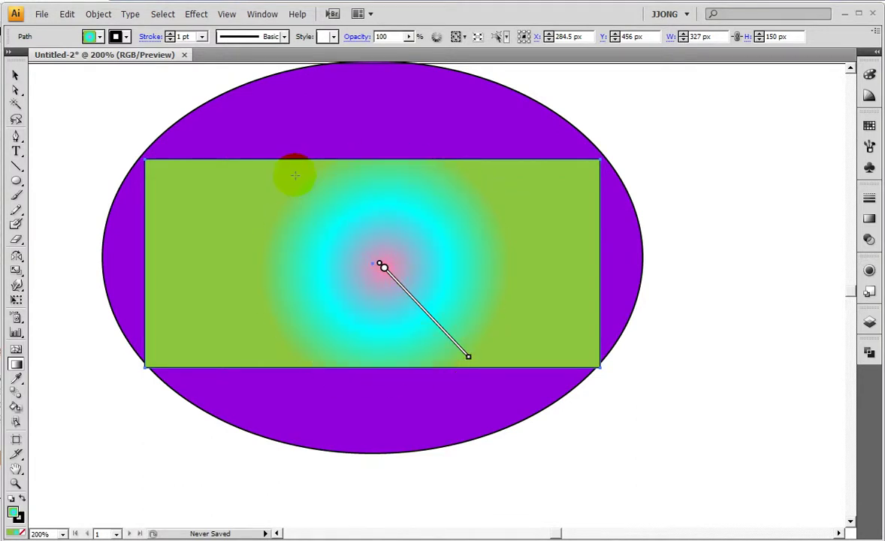
mouse_move(301, 182)
left_mouse_down()
mouse_move(362, 245)
mouse_move(276, 152)
mouse_move(287, 163)
left_mouse_up()
left_click_drag(528, 242, 479, 330)
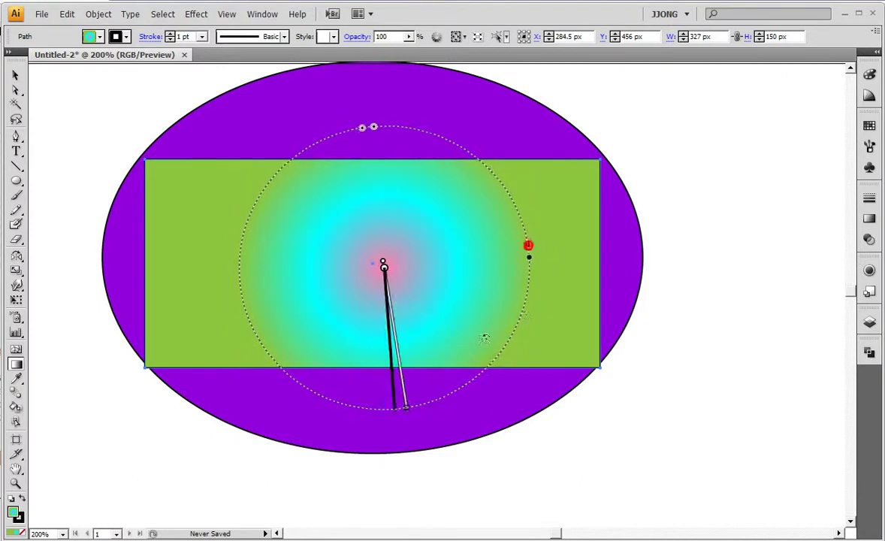
- Flatten the radial gradient into a shorter oval tilted diagonally clockwise
left_click_drag(496, 363, 472, 342)
mouse_move(261, 267)
left_mouse_down()
mouse_move(273, 180)
mouse_move(346, 182)
mouse_move(311, 194)
mouse_move(323, 215)
mouse_move(424, 223)
left_mouse_up()
left_click_drag(425, 132, 527, 302)
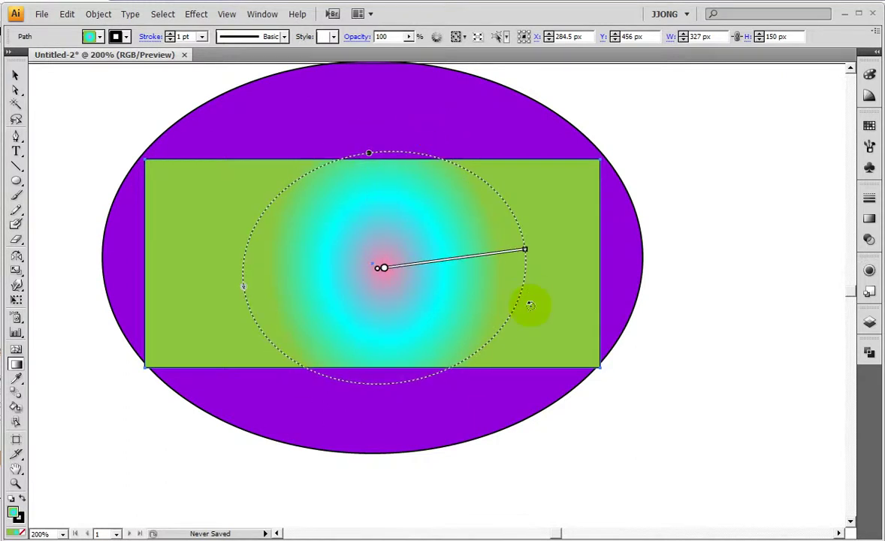
left_click_drag(378, 152, 380, 181)
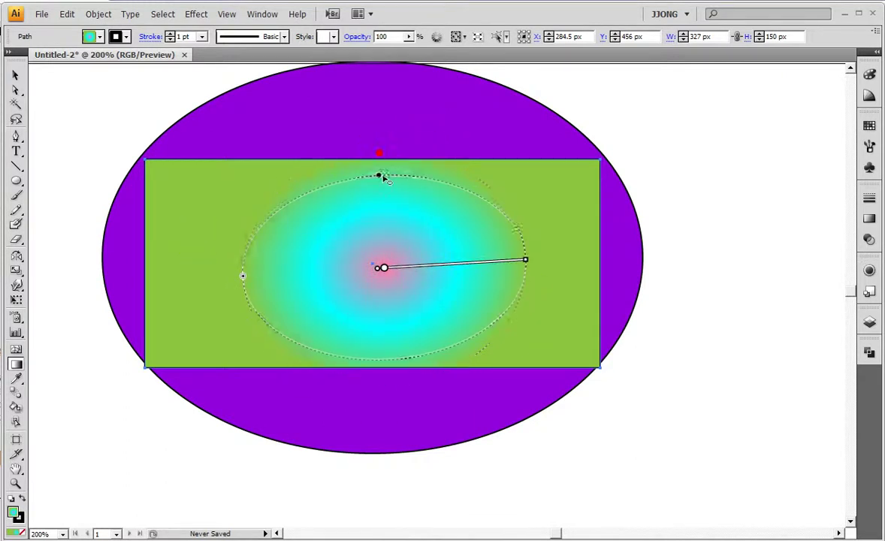
left_click_drag(267, 240, 307, 184)
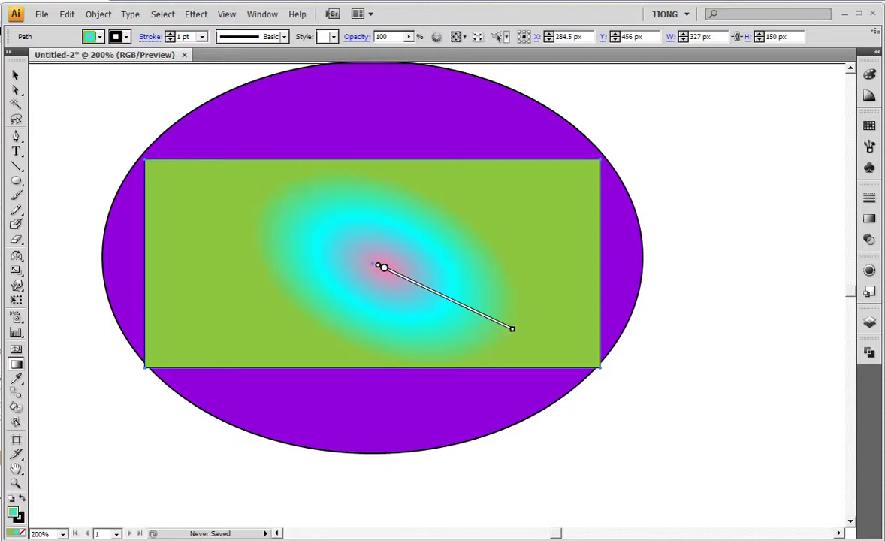
- Cycle through the Swatches, Transparency and Gradient panels in the dock
left_click(870, 73)
left_click(870, 125)
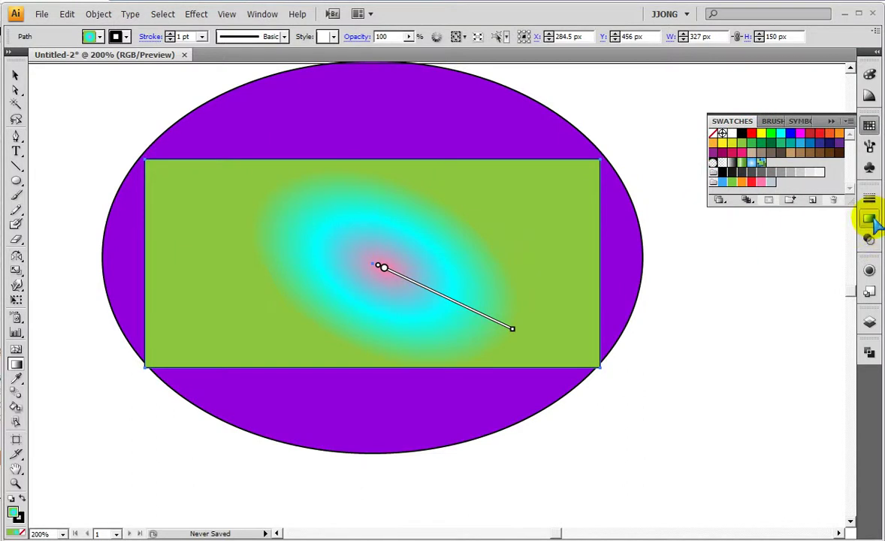
left_click(870, 240)
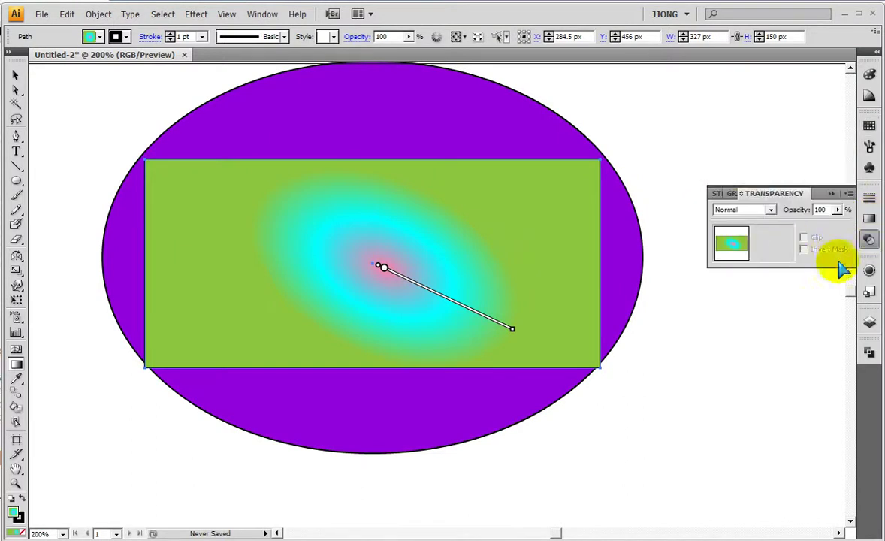
left_click(869, 218)
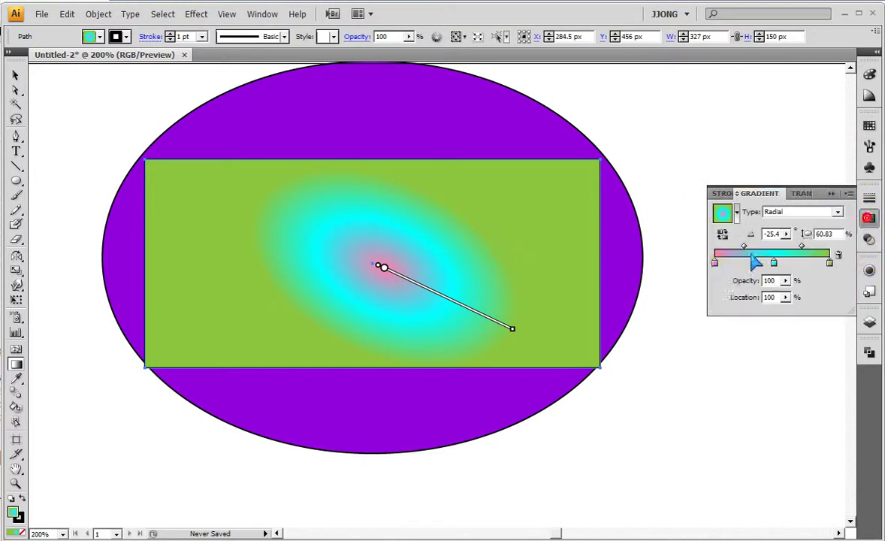
- Change the gradient's centre stop colour from pink to dark green
double_click(715, 267)
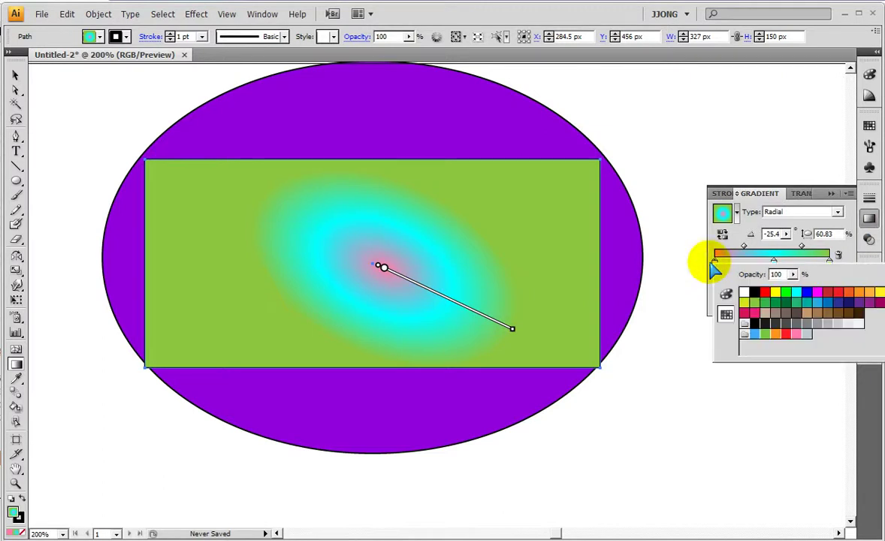
left_click(796, 323)
left_click(754, 335)
left_click(775, 302)
double_click(716, 263)
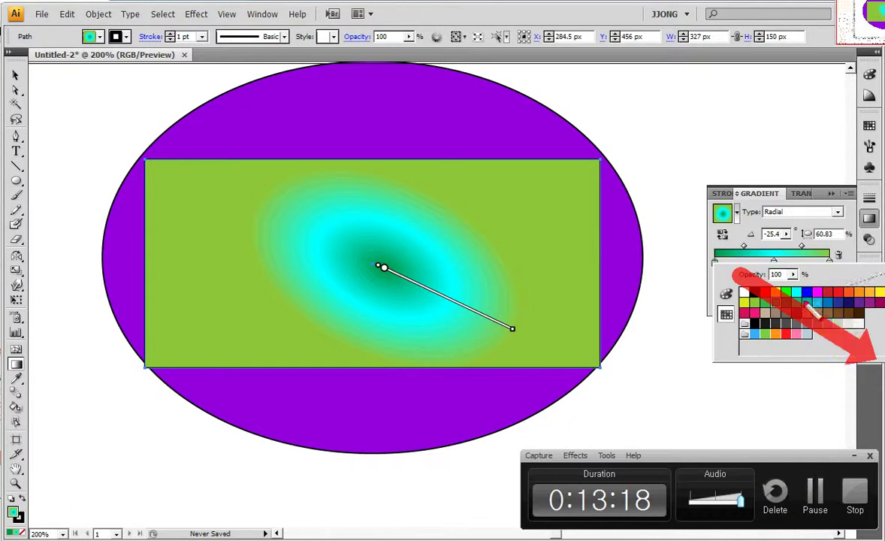
left_click(438, 324)
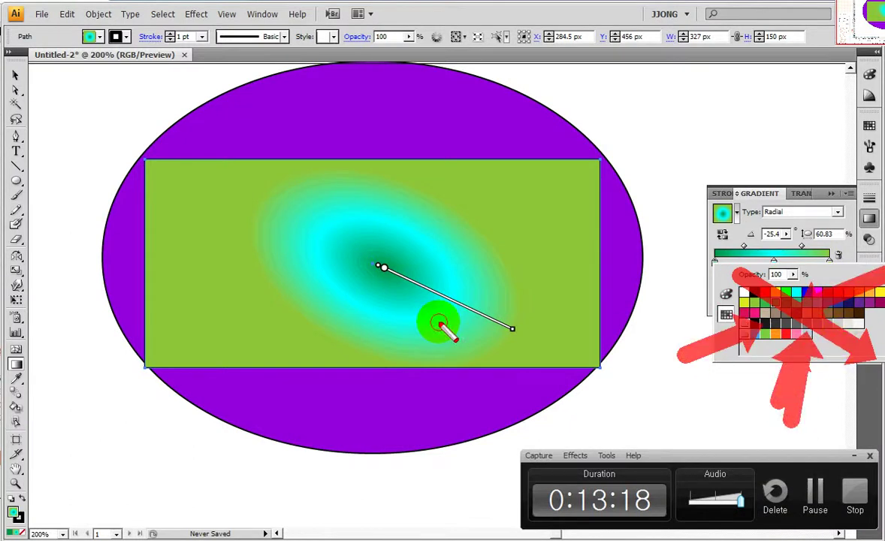
left_click(638, 309)
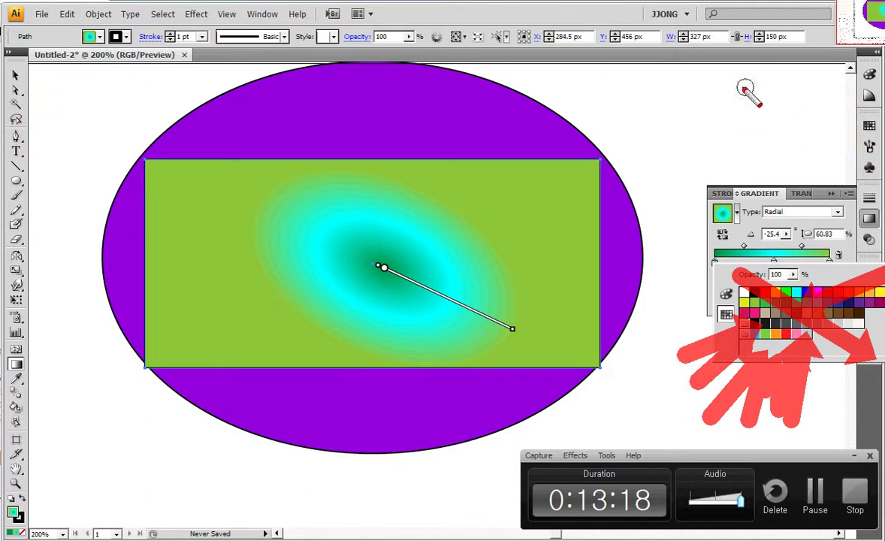
left_click_drag(769, 71, 884, 157)
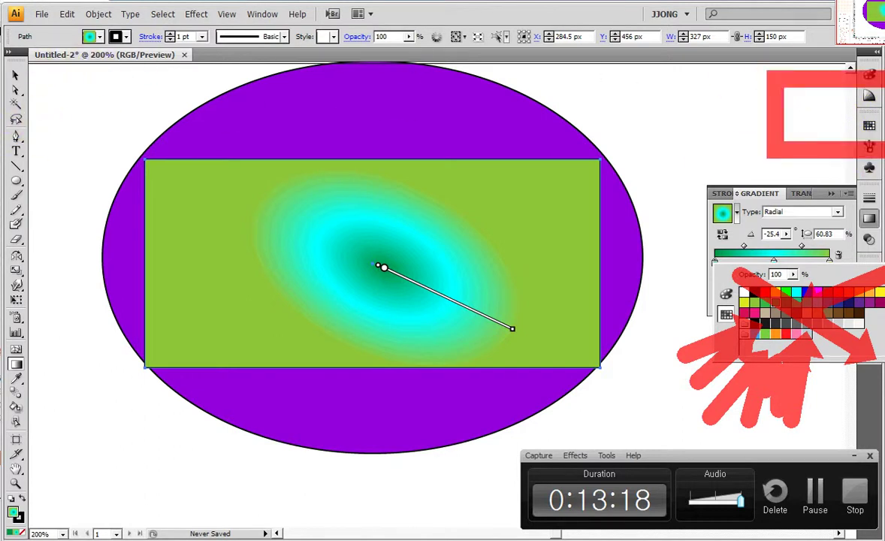
left_click_drag(785, 124, 693, 302)
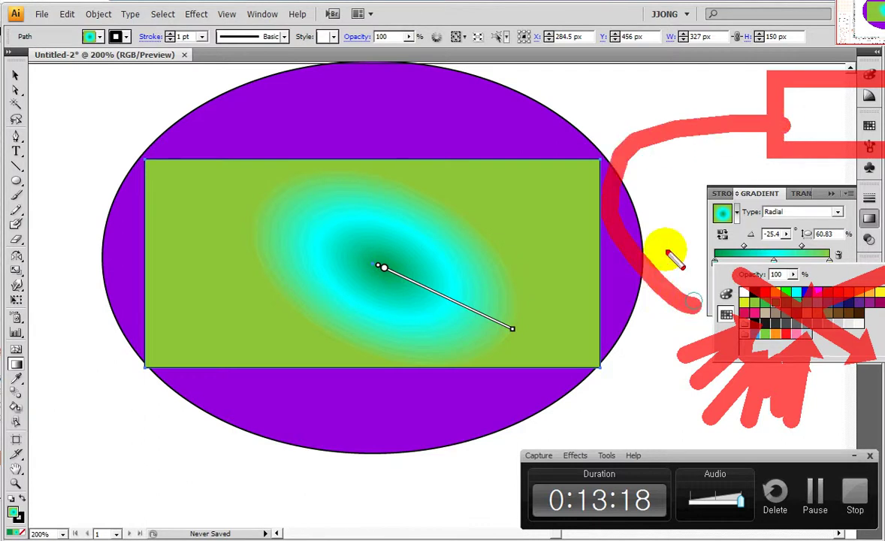
left_click_drag(665, 248, 615, 305)
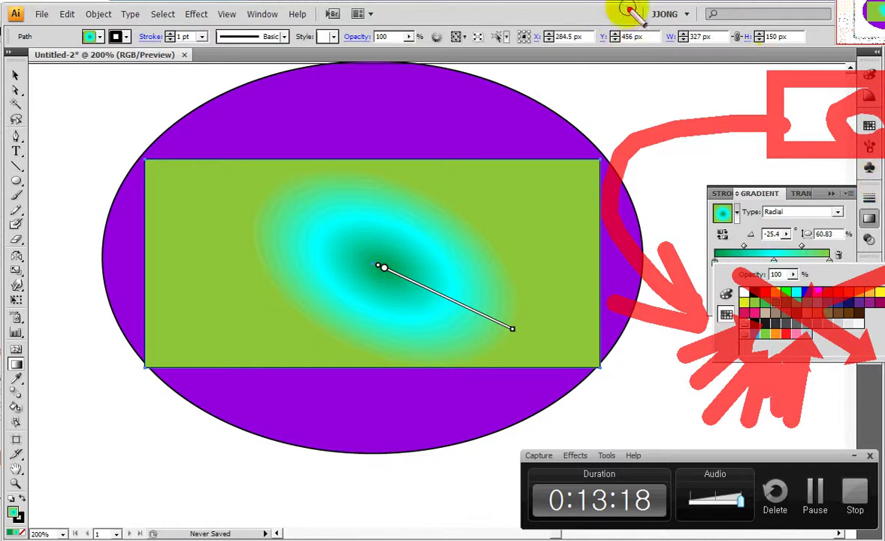
key("Escape")
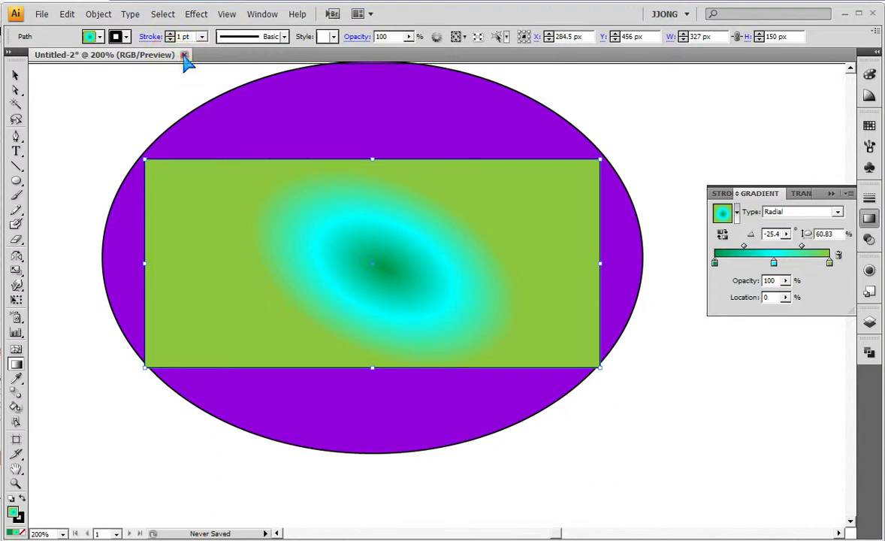
- Discard Untitled-2 unsaved, then browse up into the Sample folder and open Sec16-01.ai
left_click(185, 55)
left_click(445, 305)
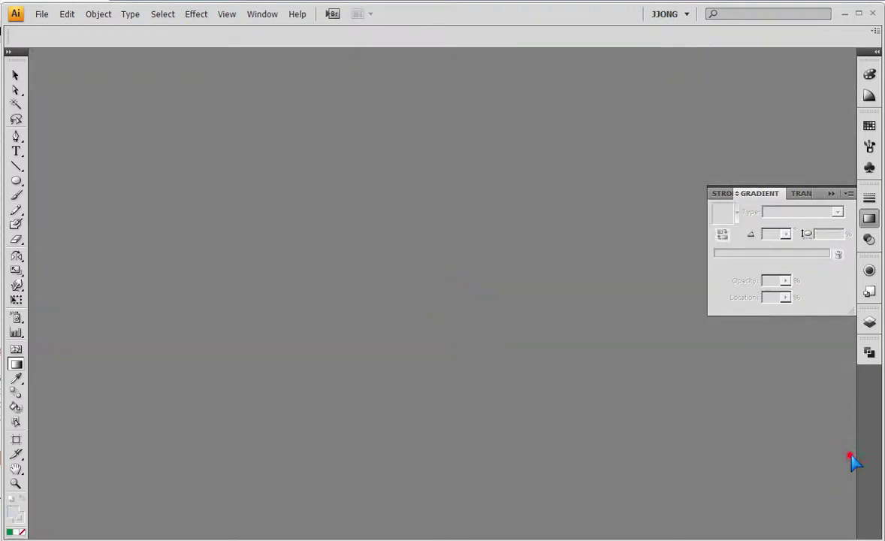
key("ctrl+o")
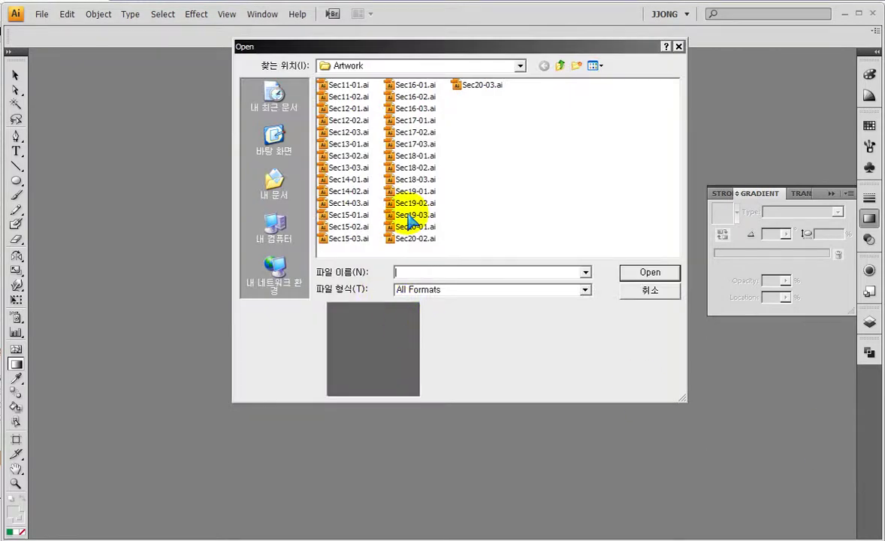
left_click(560, 68)
left_click(559, 68)
double_click(342, 96)
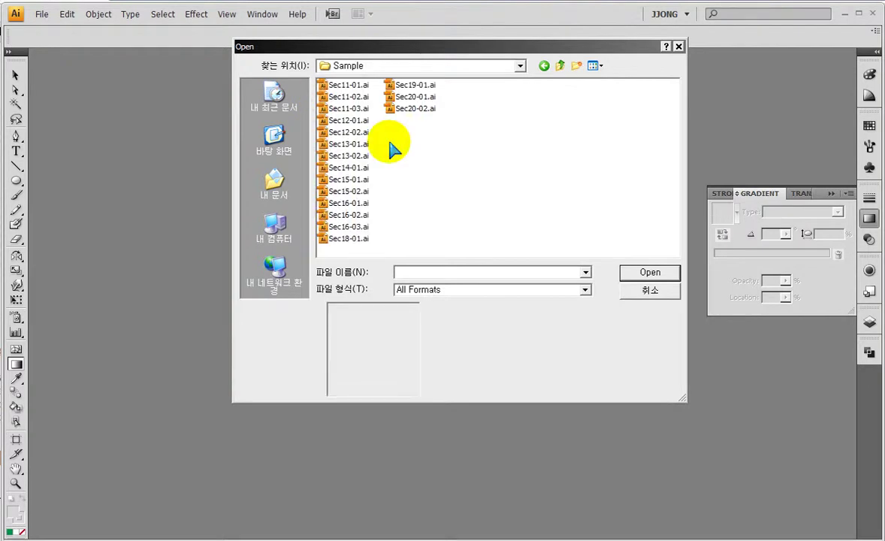
double_click(345, 203)
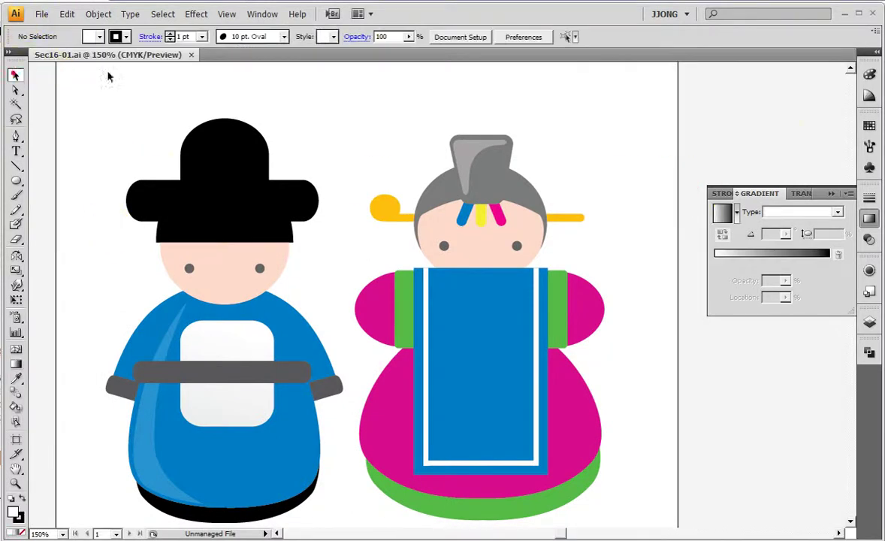
- Switch the Swatches panel to Large Thumbnail View and drag the panel larger
left_click(869, 126)
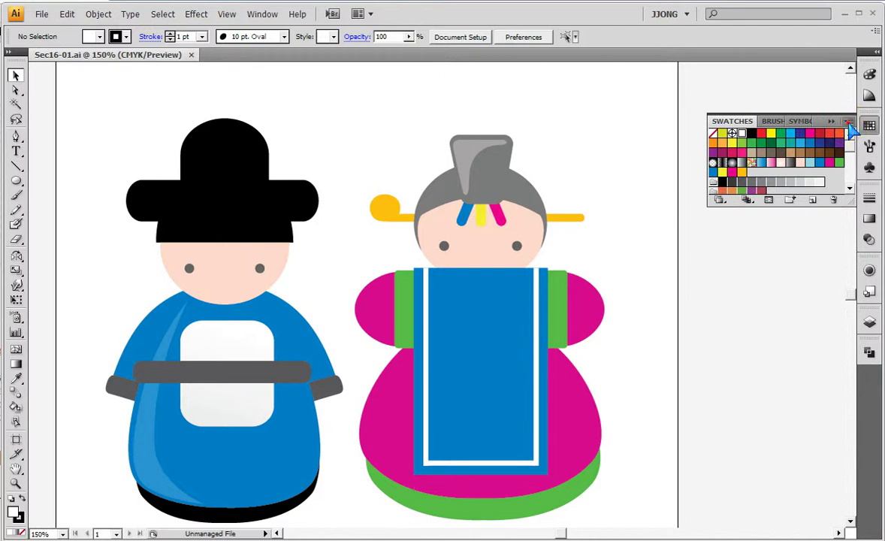
left_click(849, 122)
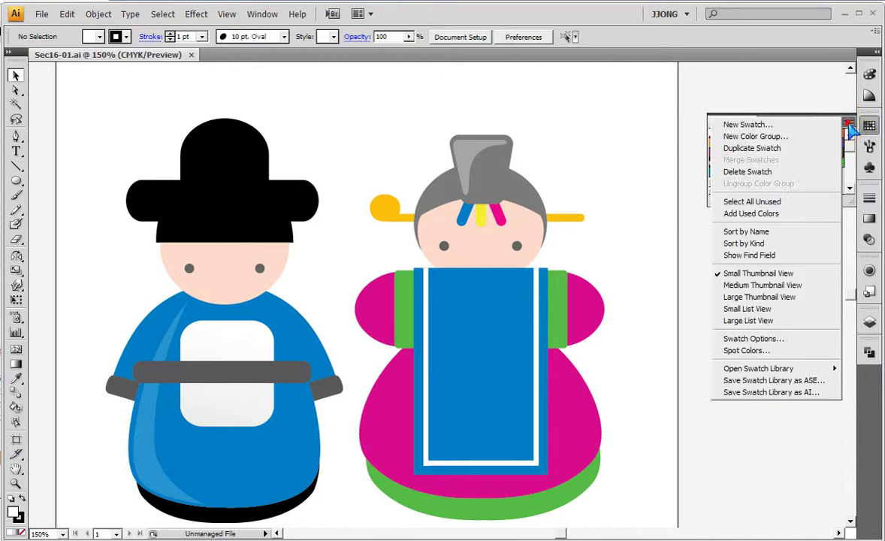
left_click(791, 297)
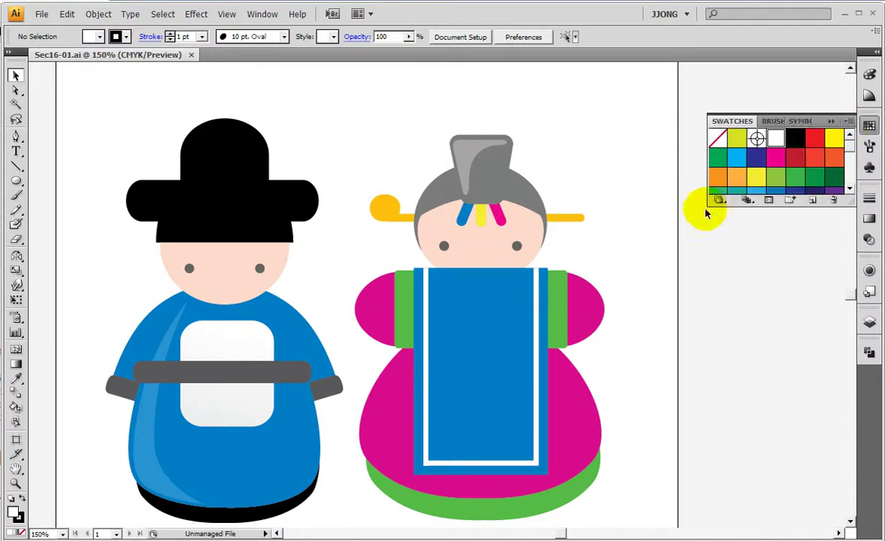
mouse_move(706, 207)
left_mouse_down()
mouse_move(581, 276)
mouse_move(591, 244)
left_mouse_up()
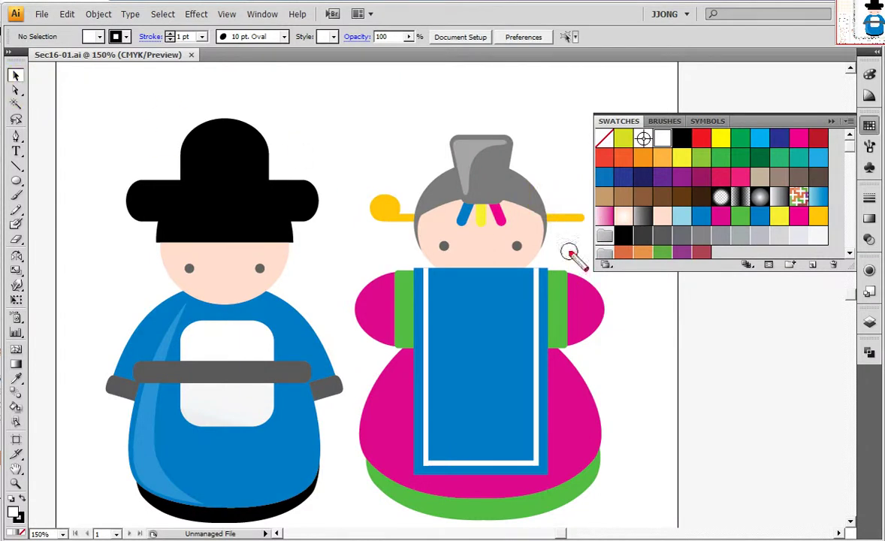
left_click_drag(580, 197, 853, 239)
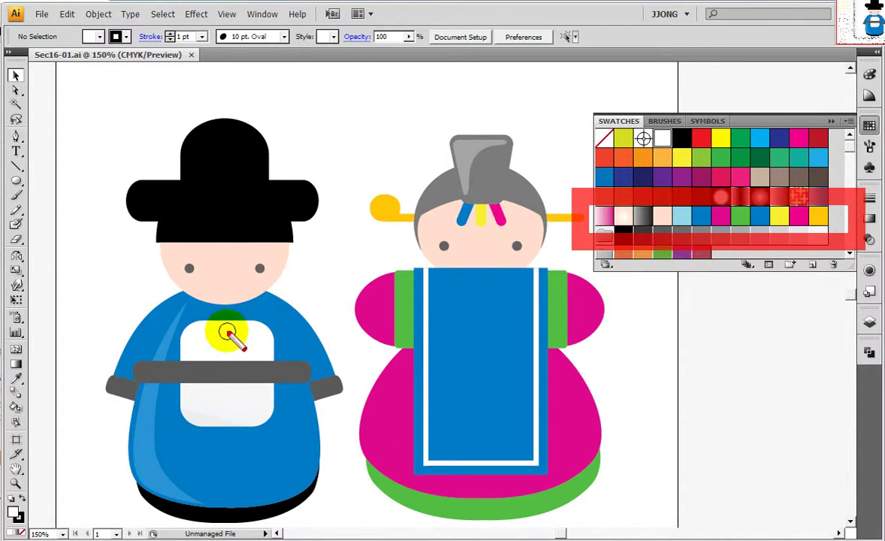
- Fill the hat top with a linear gradient and reverse it so it runs from black
left_click(227, 160)
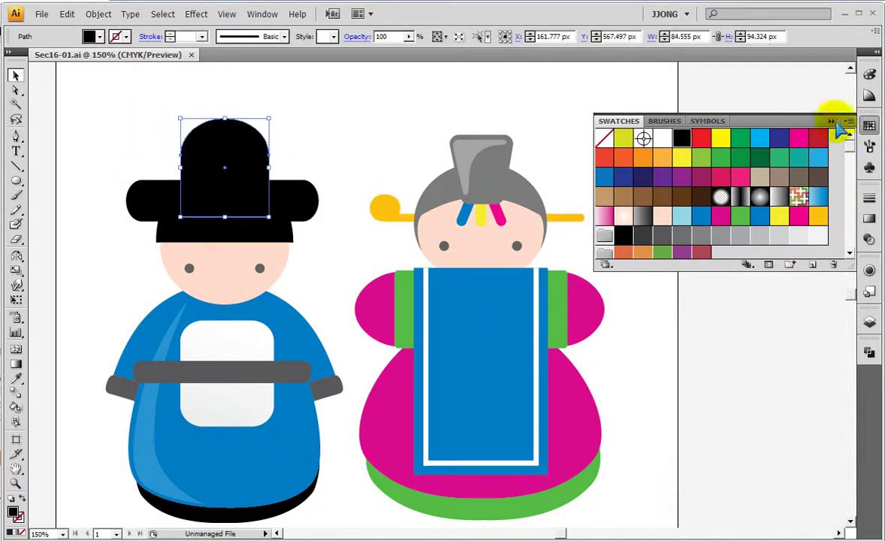
left_click(831, 121)
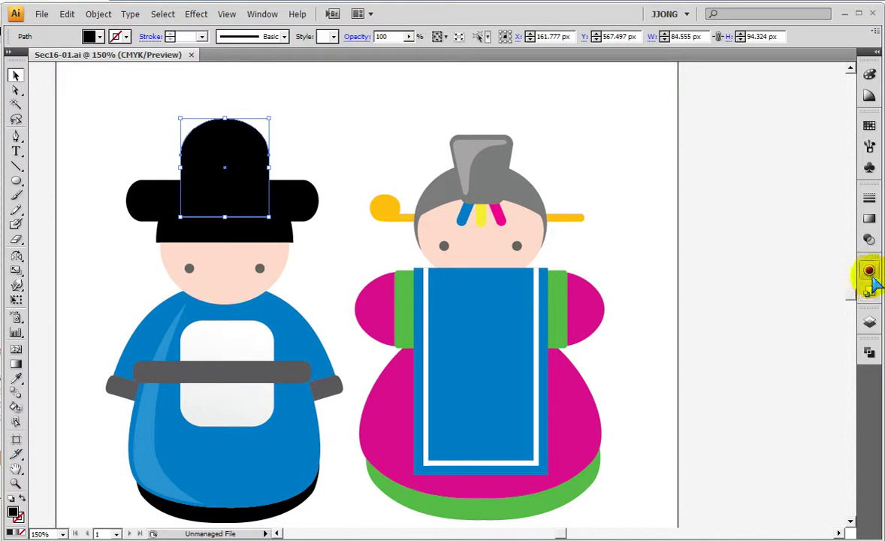
left_click(870, 240)
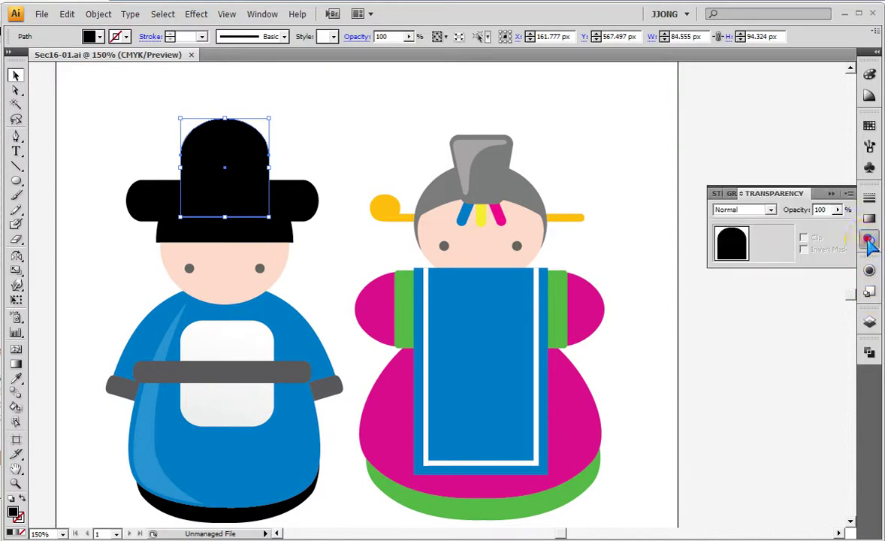
left_click(869, 218)
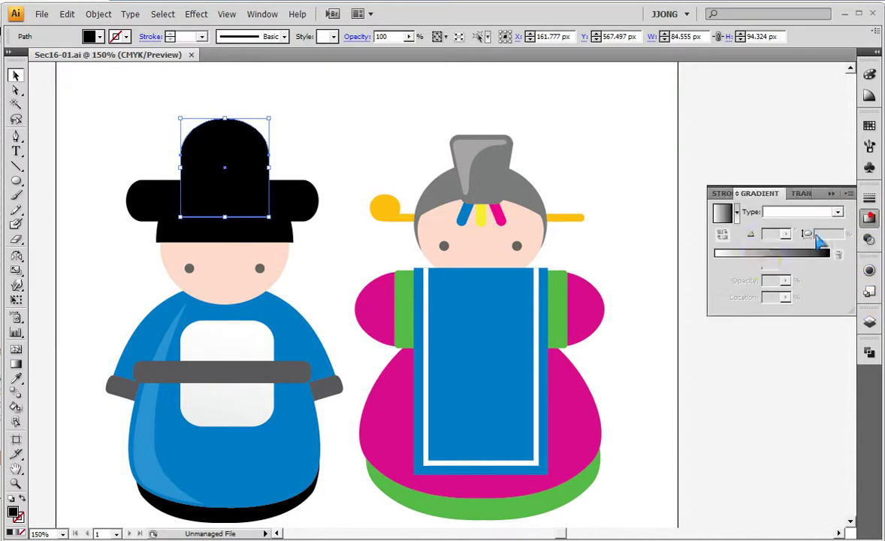
left_click(773, 264)
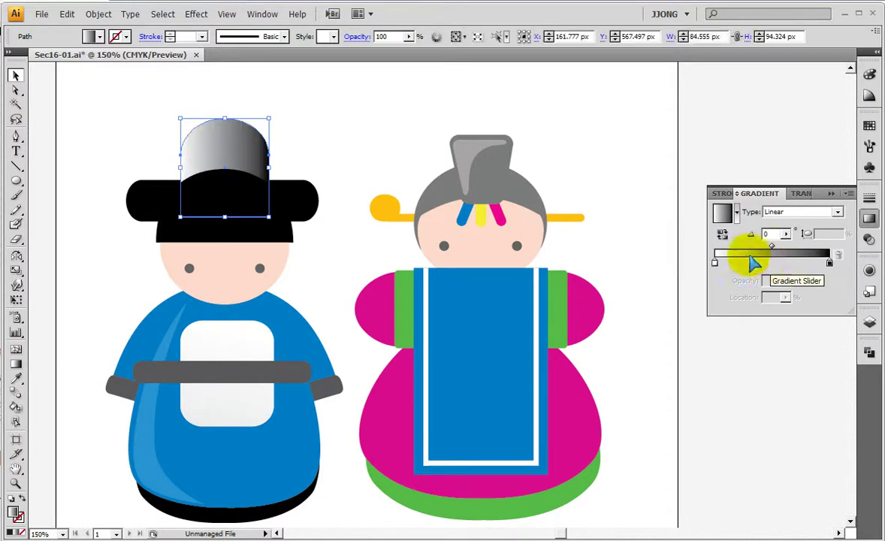
left_click(721, 239)
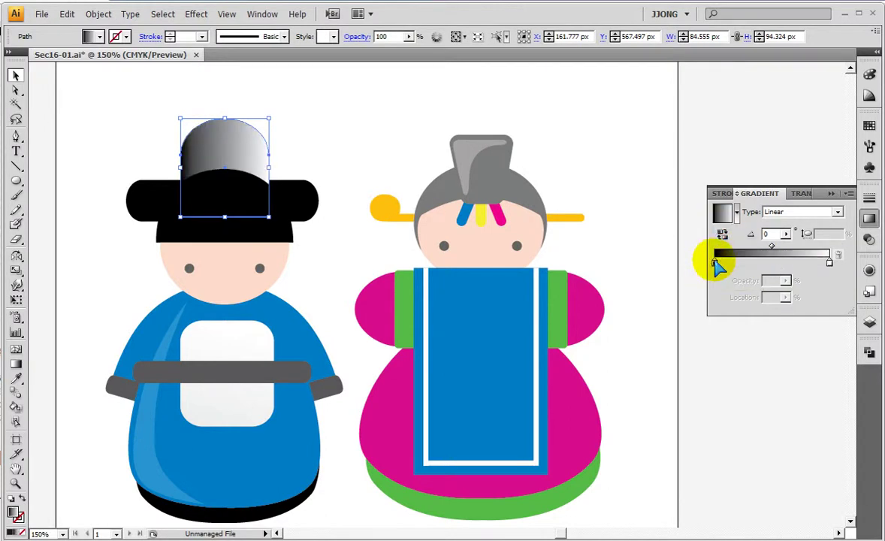
- Set the end gradient stop to grey and apply the gradient to the left hat brim
double_click(830, 263)
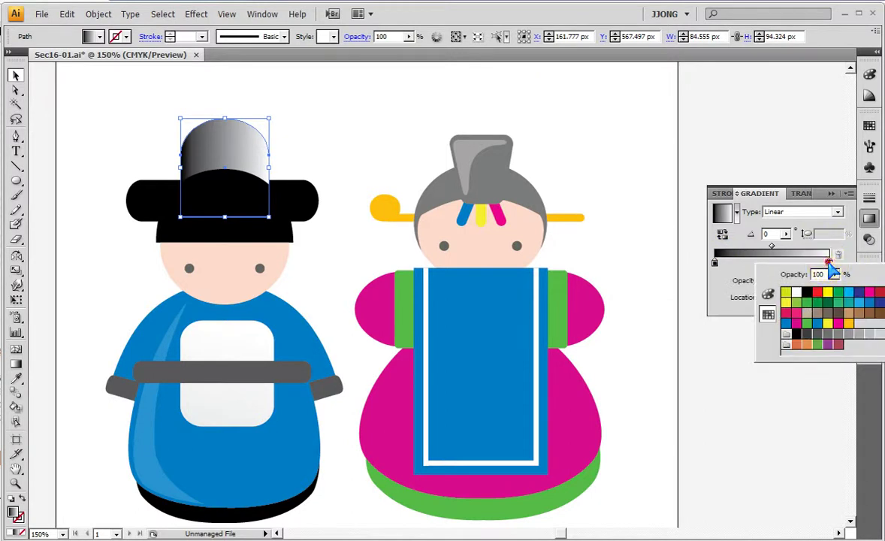
left_click(829, 261)
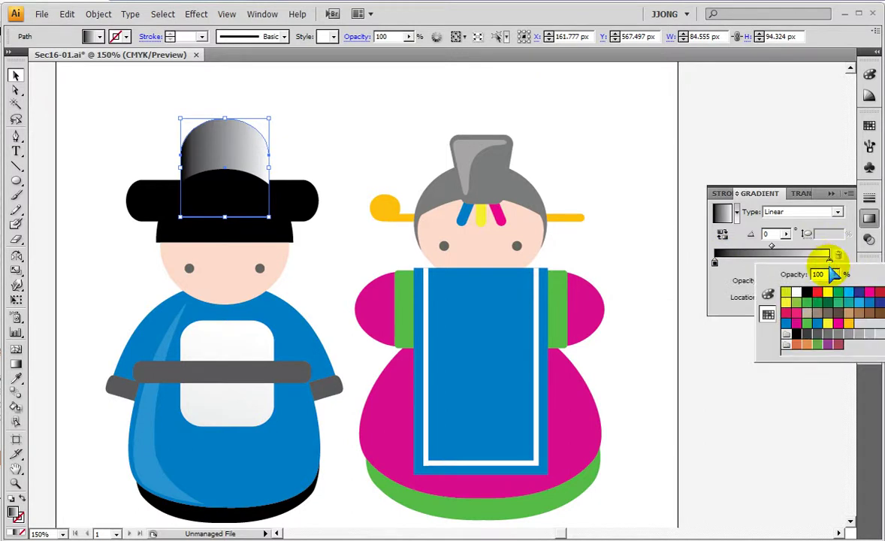
left_click(842, 336)
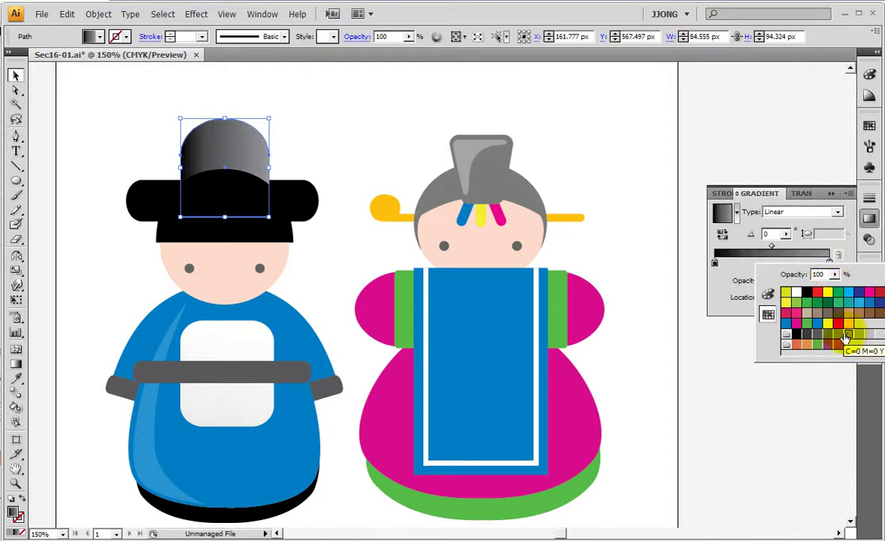
left_click_drag(846, 336, 204, 176)
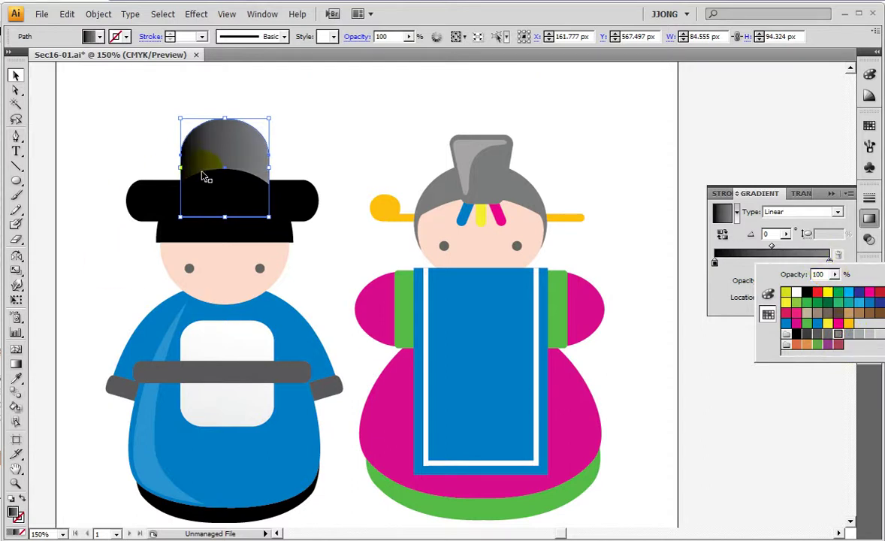
left_click(150, 212)
left_click(761, 258)
- Give both hat brims and the dome a black-to-grey gradient and rebalance the dome's midpoint
left_click(308, 205, "shift")
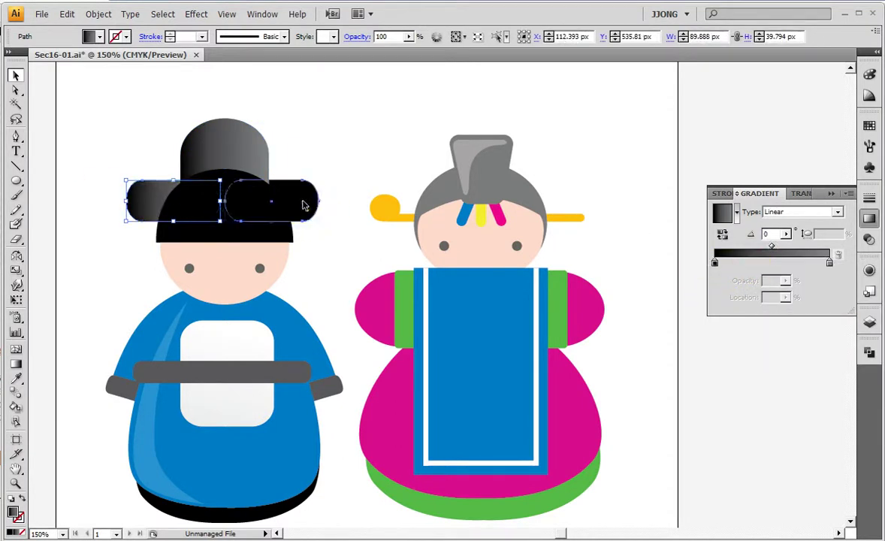
left_click(209, 221)
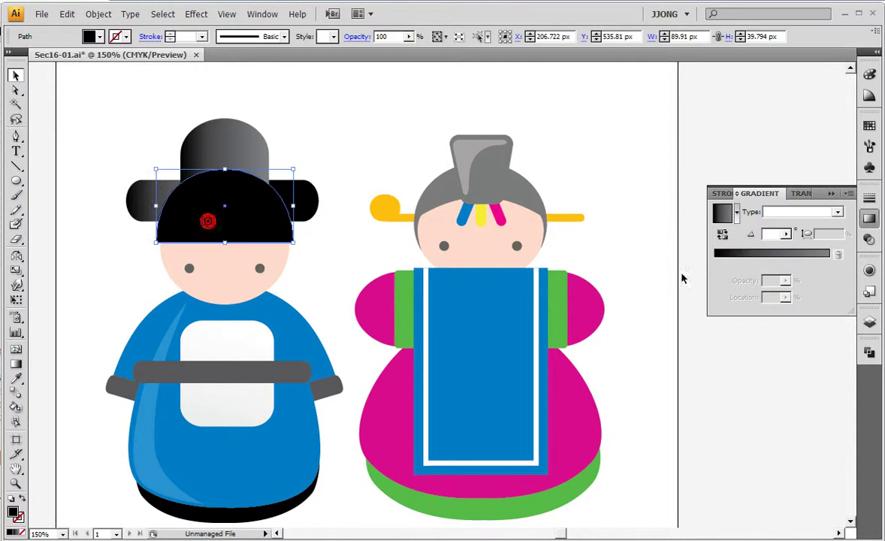
left_click(764, 258)
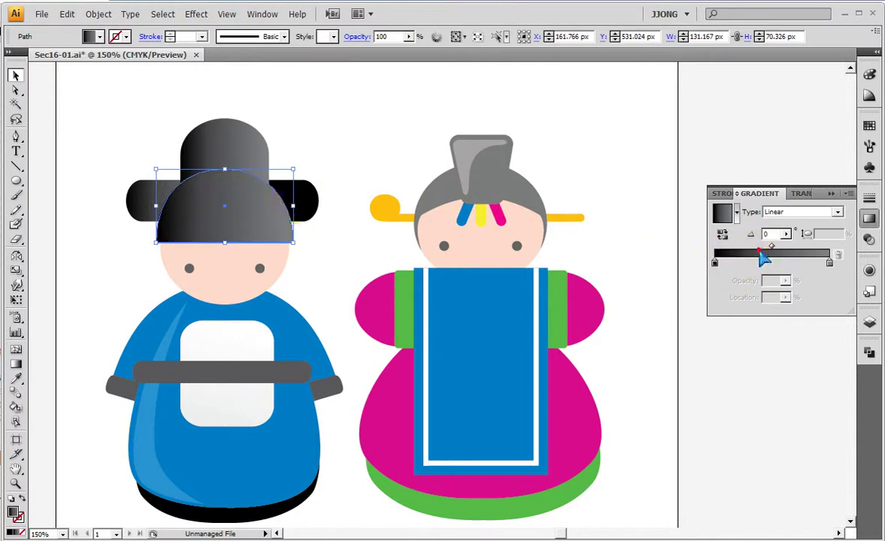
left_click(296, 198)
left_click(783, 265)
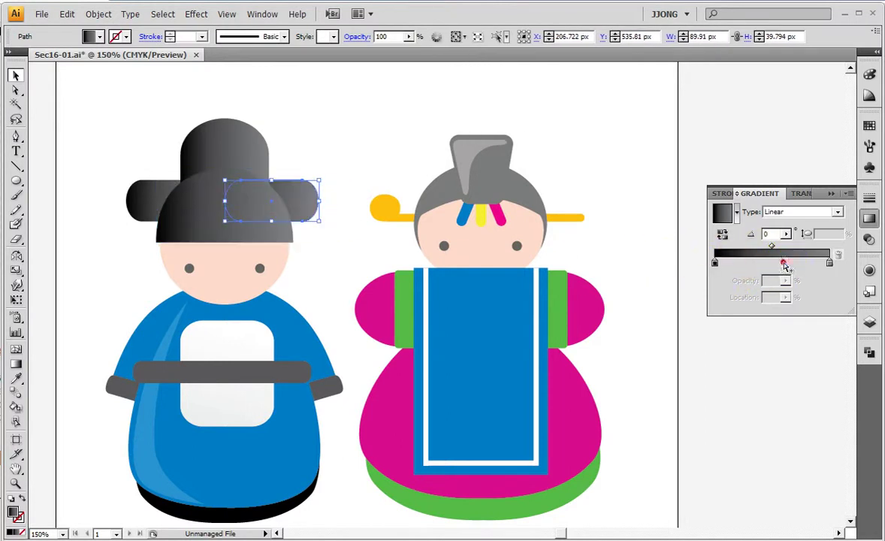
left_click_drag(784, 265, 429, 268)
left_click(212, 209)
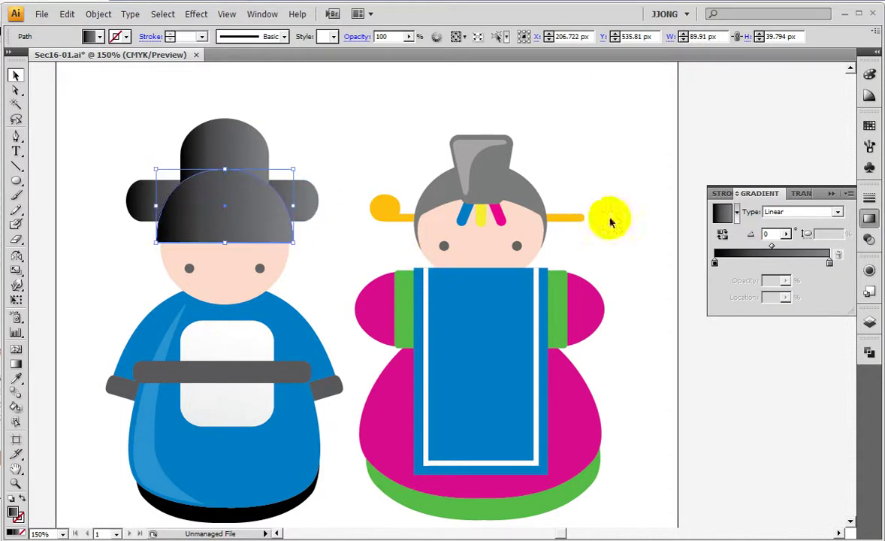
mouse_move(772, 245)
left_mouse_down()
mouse_move(789, 245)
mouse_move(766, 245)
left_mouse_up()
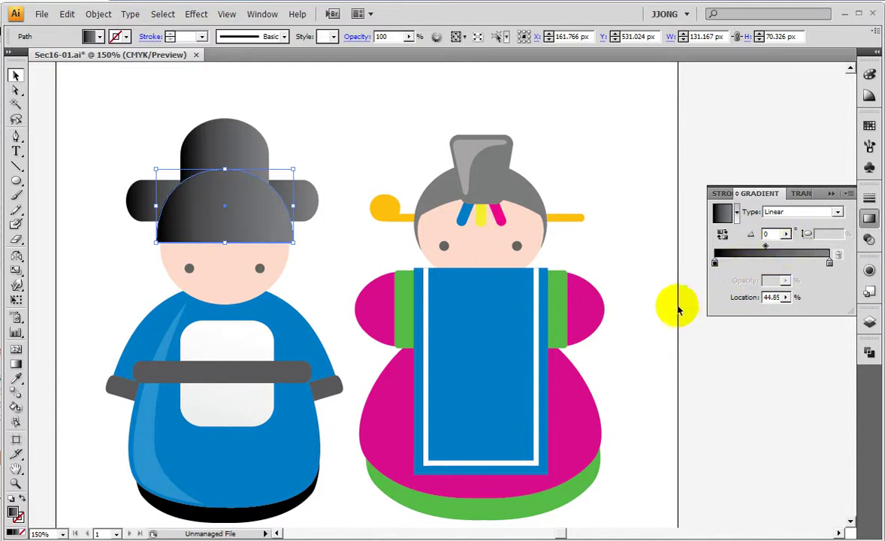
- Apply the black-to-grey gradient to the robe base and the right figure's hair and topknot
left_click(196, 511)
left_click(770, 256)
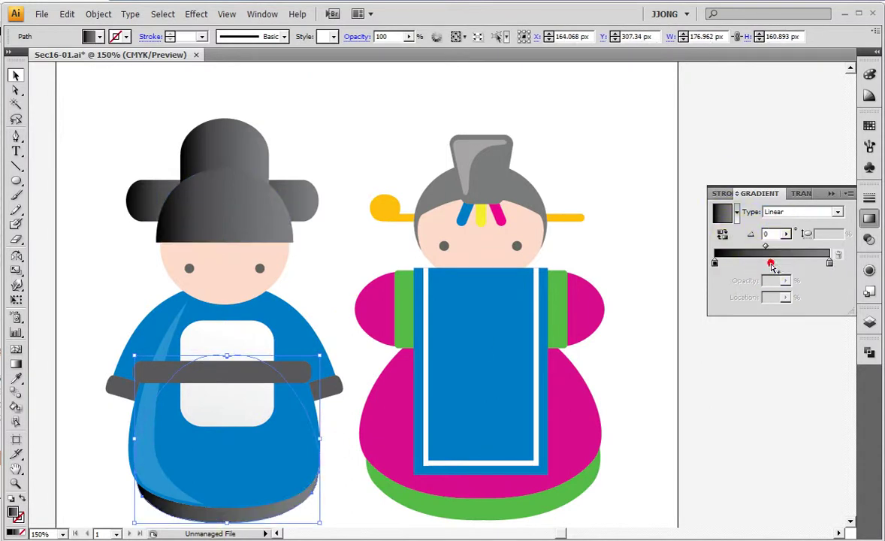
left_click(499, 183)
left_click(744, 253)
left_click(488, 169)
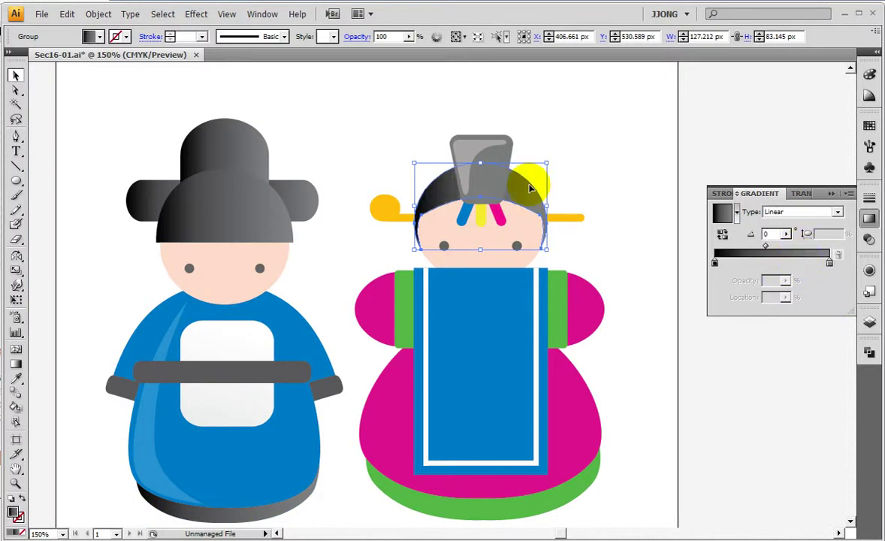
left_click(751, 256)
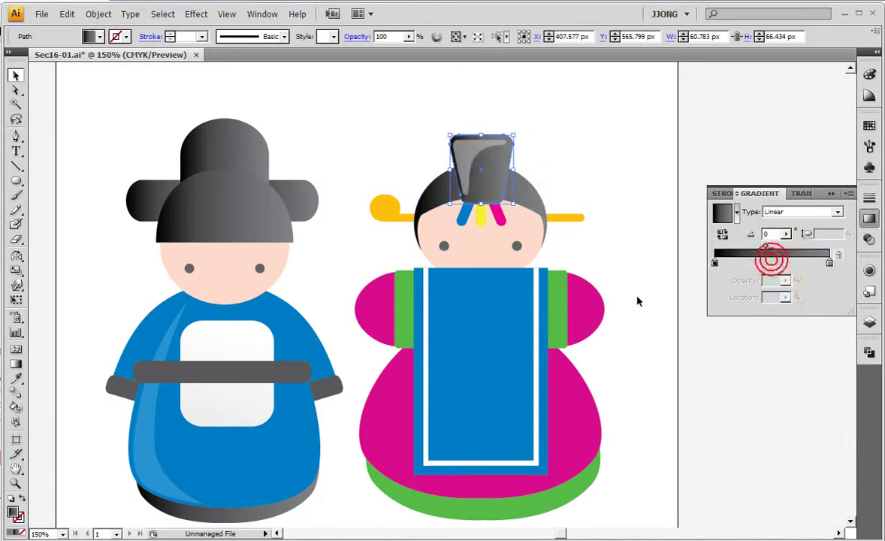
left_click(633, 339)
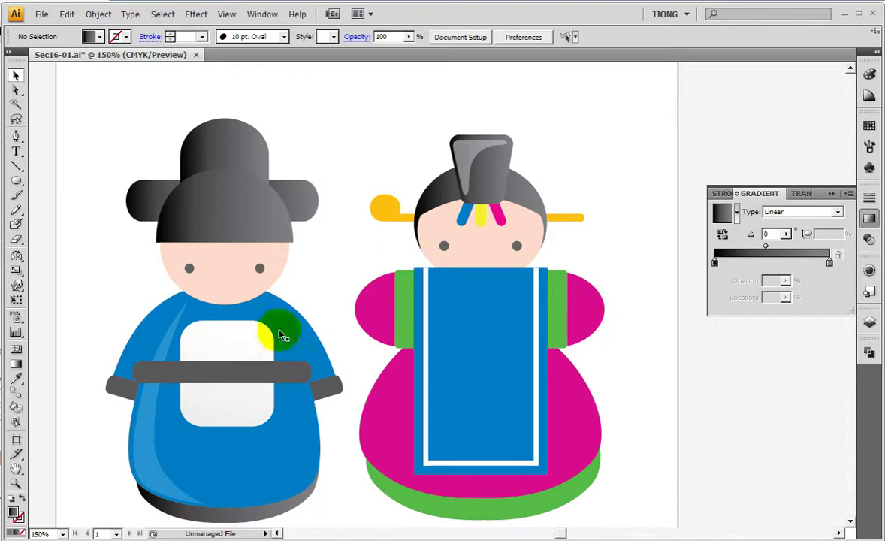
- Shade the belt and both sleeve end pieces with the gradient, then zoom onto the left face
left_click(252, 370)
left_click(777, 260)
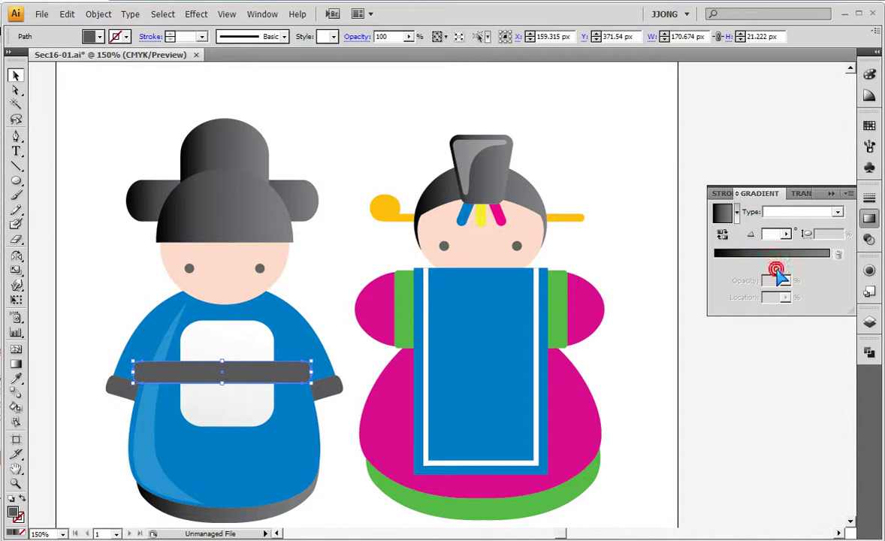
left_click(775, 258)
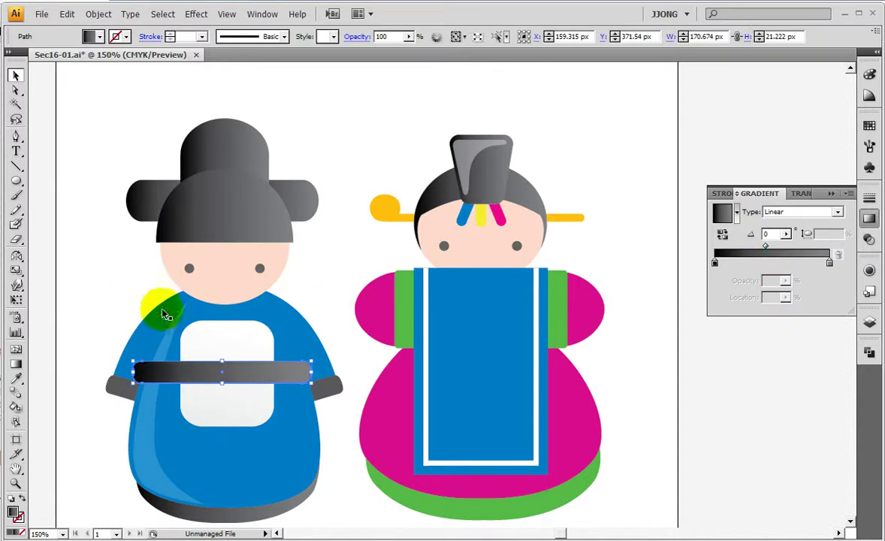
left_click(117, 380)
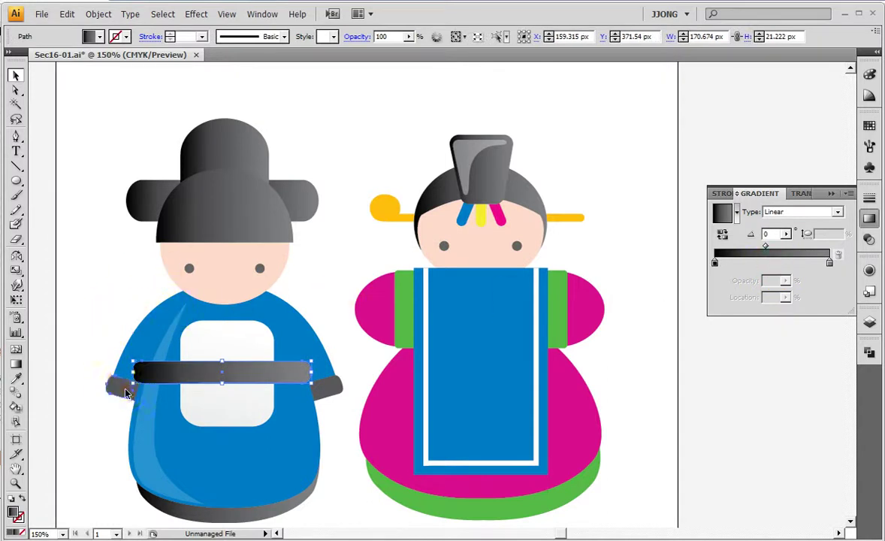
left_click(775, 258)
left_click(320, 383)
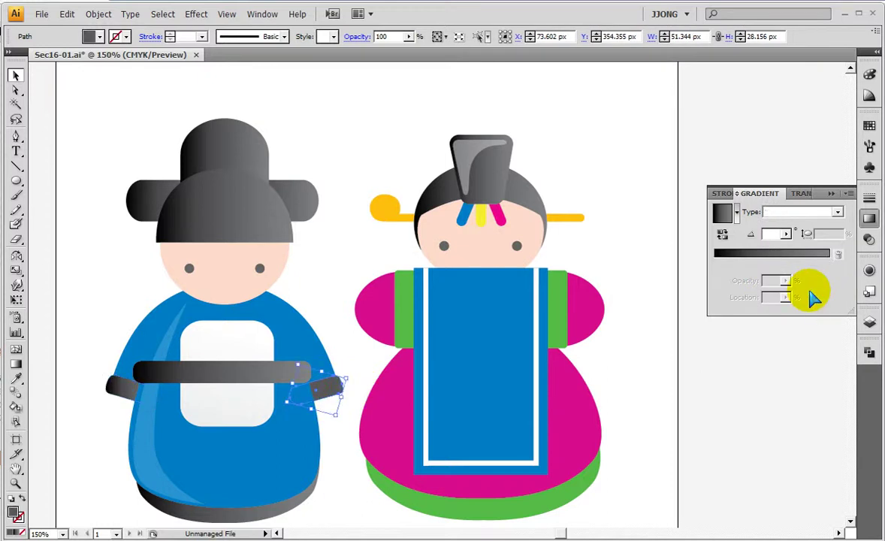
left_click(792, 260)
left_click(15, 483)
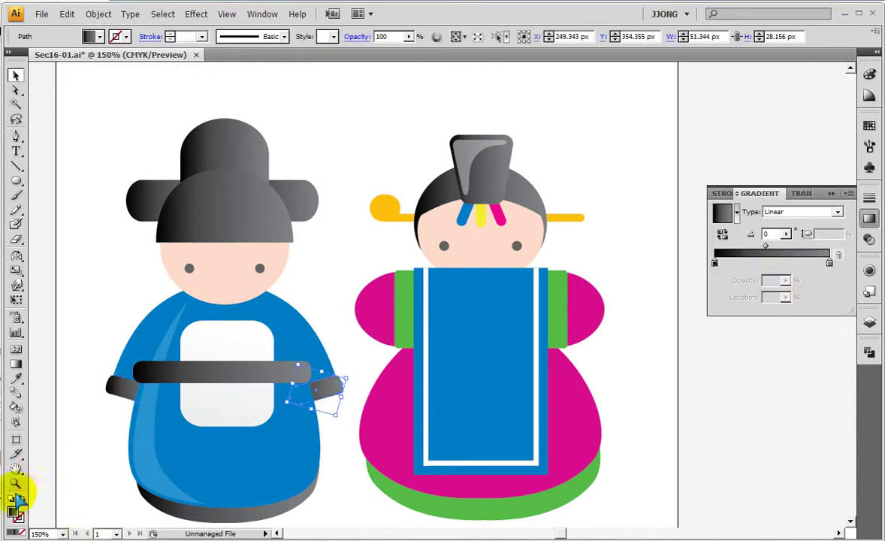
left_click_drag(143, 219, 405, 387)
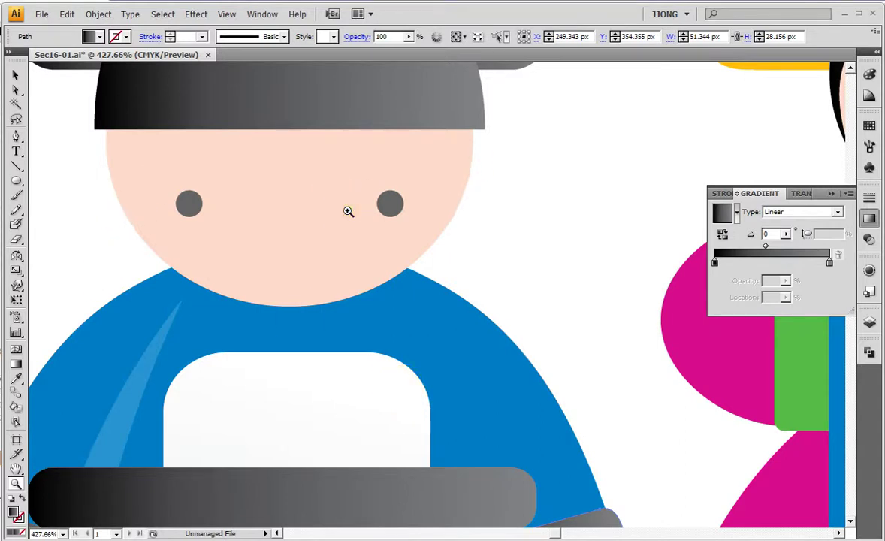
- Apply a reversed radial gradient to the left face with a white centre and a peach outer stop
left_click(348, 210)
left_click(15, 76)
left_click(297, 282)
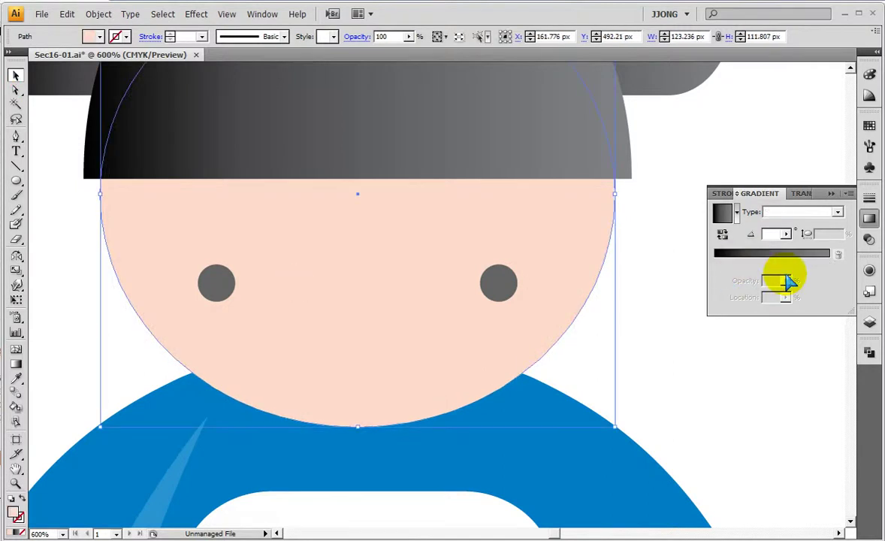
left_click(770, 254)
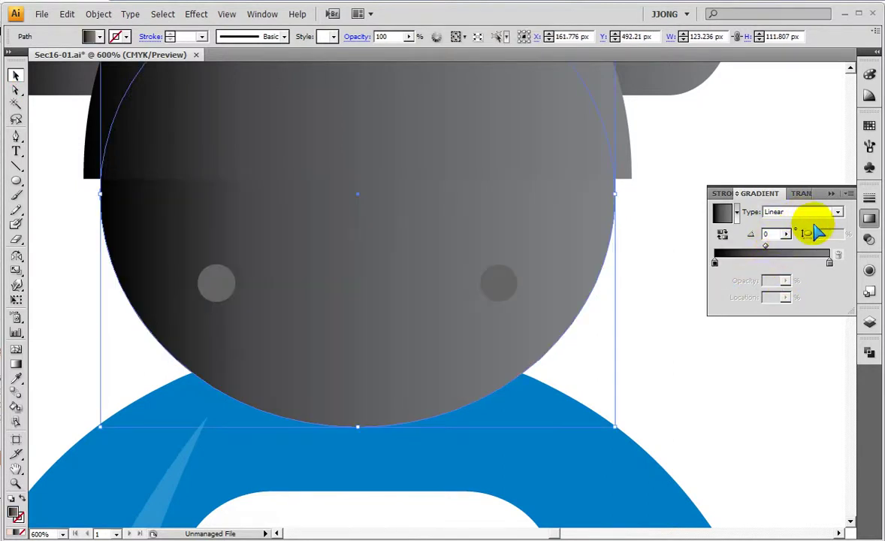
left_click(837, 212)
left_click(813, 225)
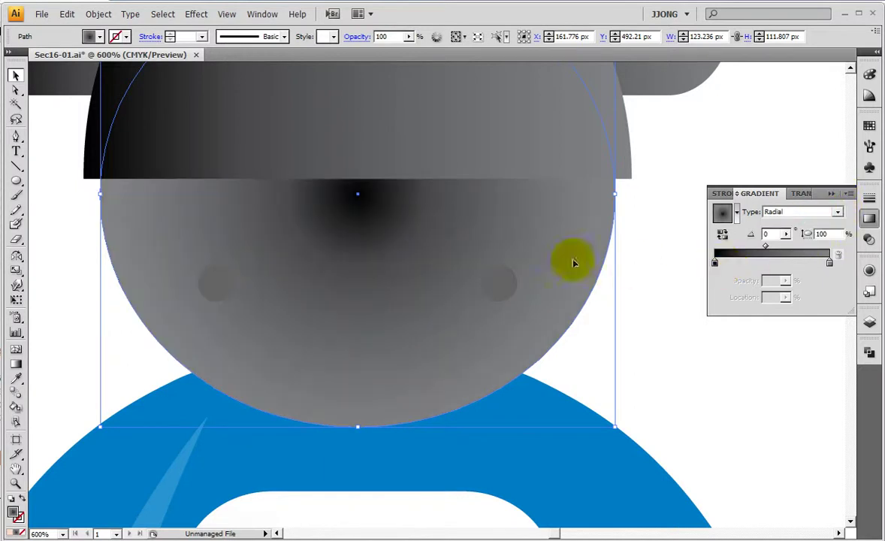
left_click(722, 234)
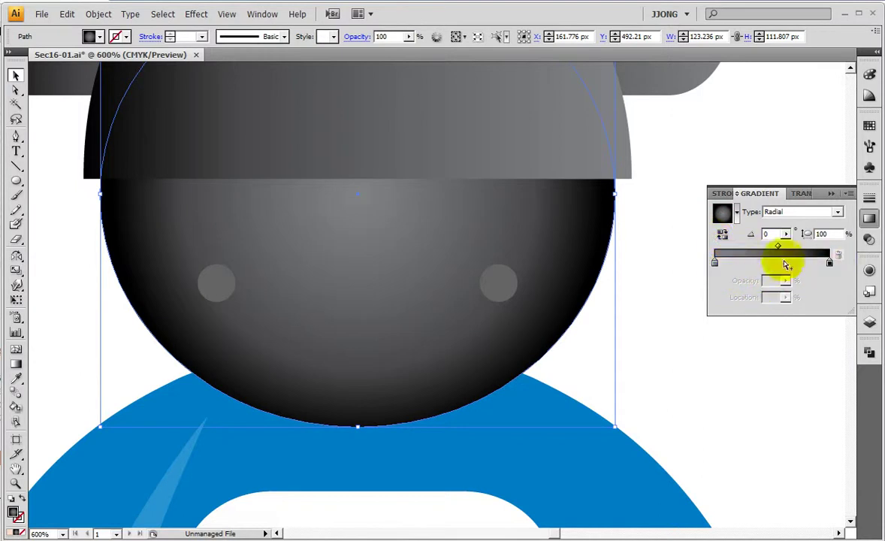
double_click(716, 263)
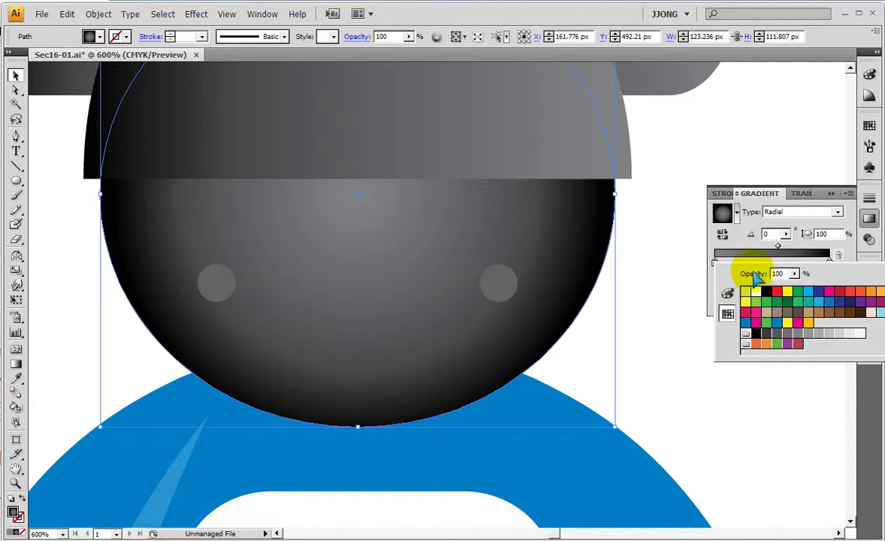
left_click(756, 291)
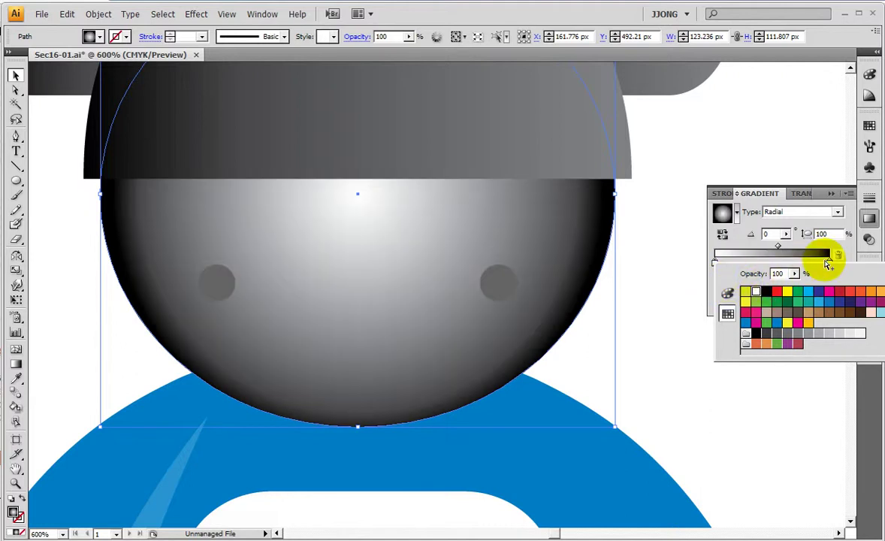
left_click(830, 261)
double_click(829, 261)
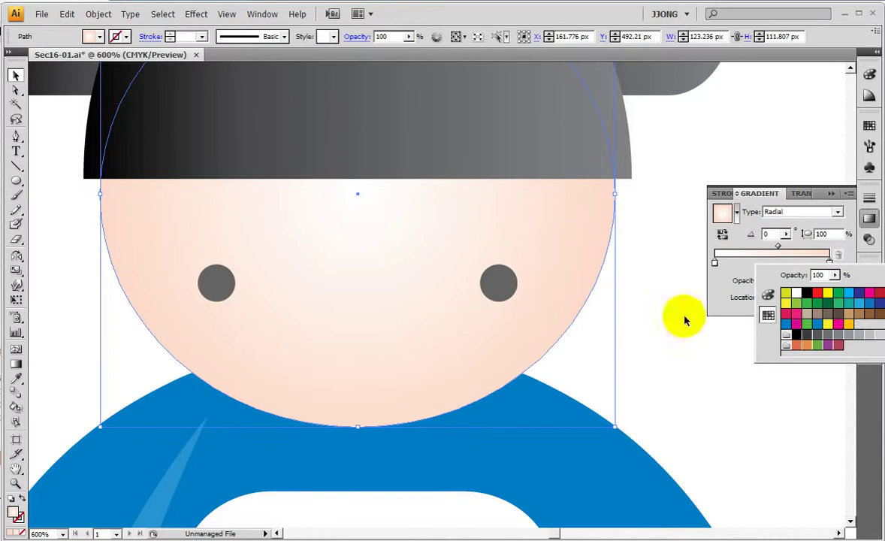
- Pan to the right figure and apply the white-to-peach radial gradient to its face
left_click(15, 468)
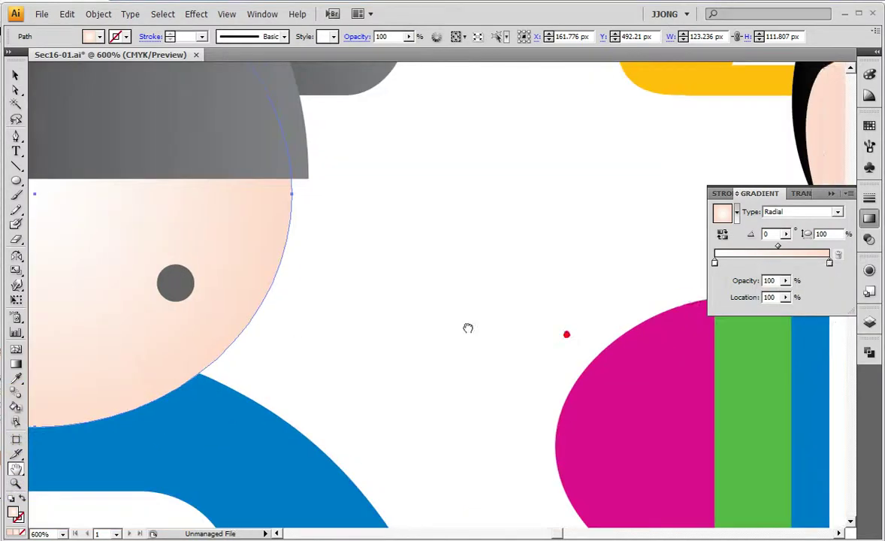
left_click_drag(468, 329, 148, 331)
left_click_drag(246, 307, 129, 331)
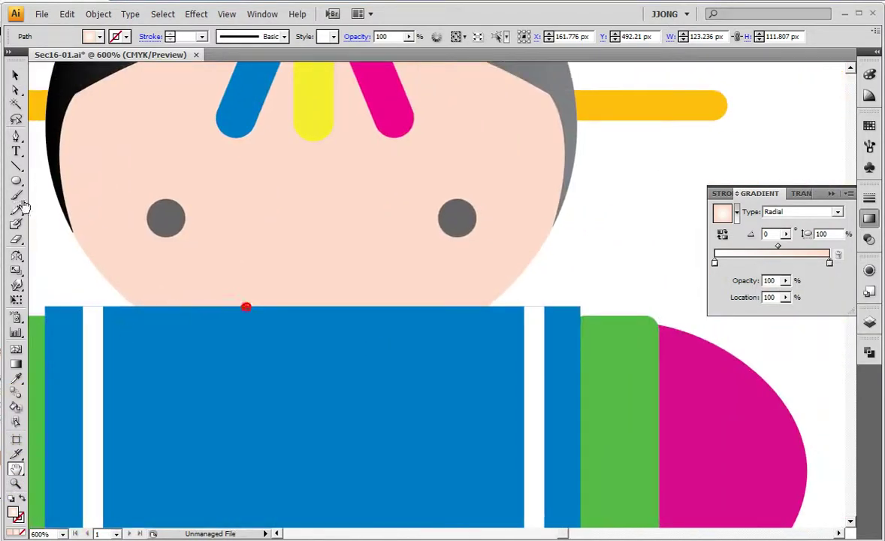
left_click(15, 75)
left_click(318, 212)
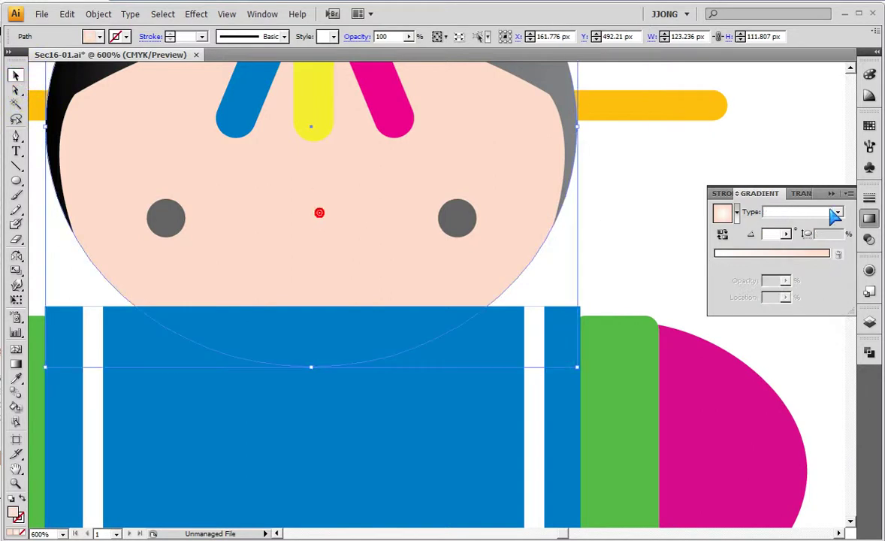
left_click(782, 263)
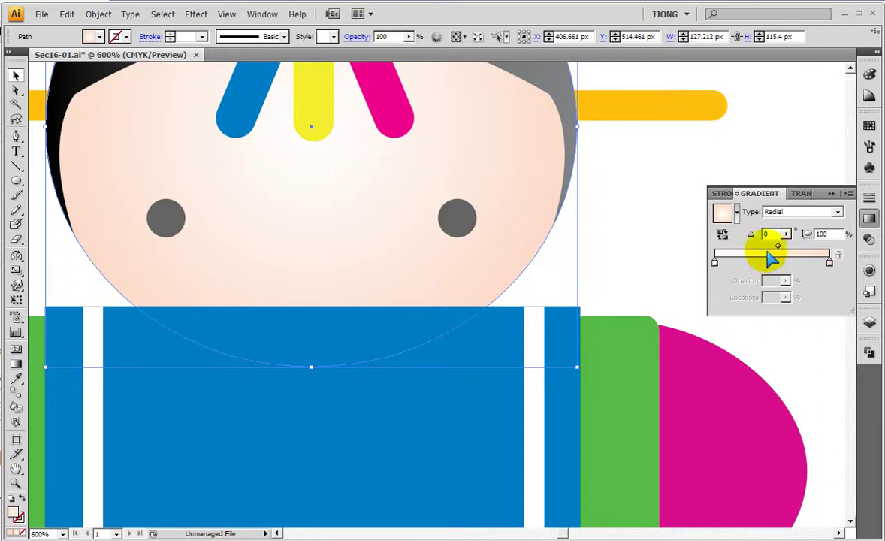
- Pan to the left robe and give its curved arc a linear gradient instead of radial
key("h")
left_click_drag(332, 358, 699, 219)
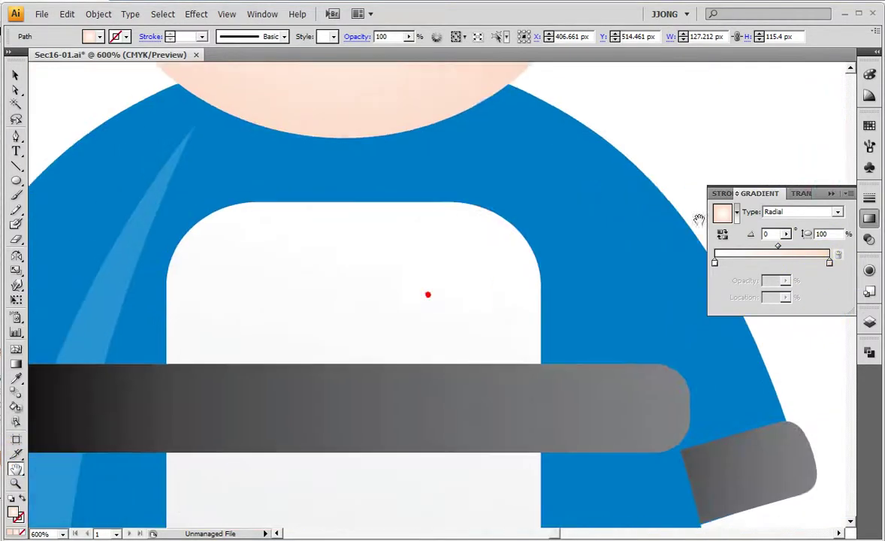
left_click_drag(240, 249, 463, 208)
key("v")
left_click(273, 177)
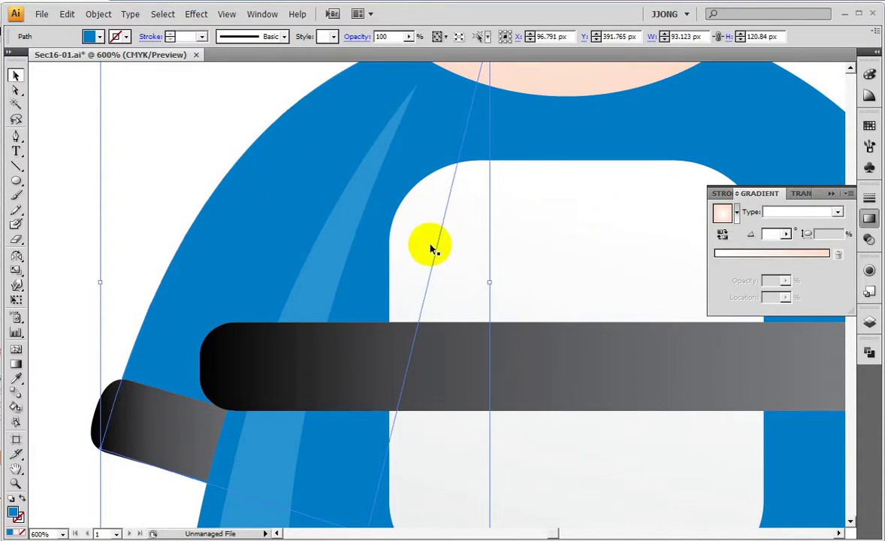
left_click(774, 254)
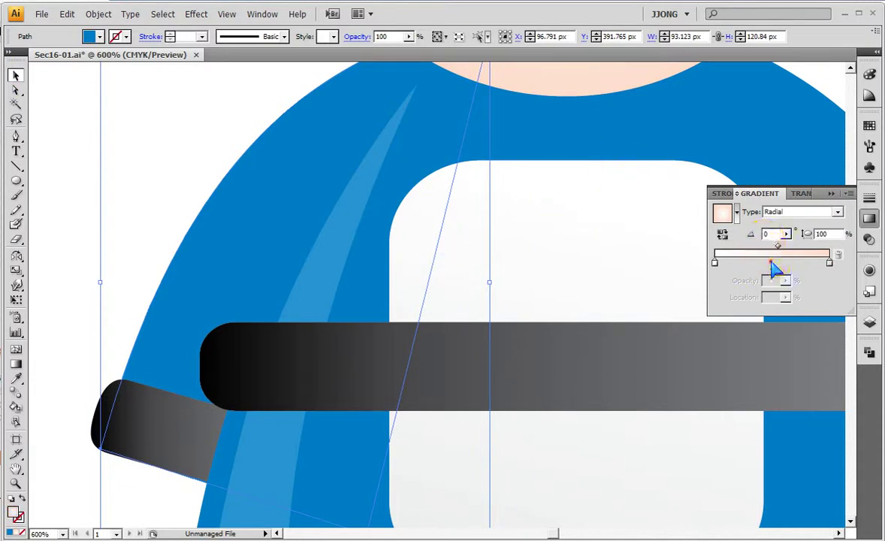
left_click(785, 213)
left_click(782, 234)
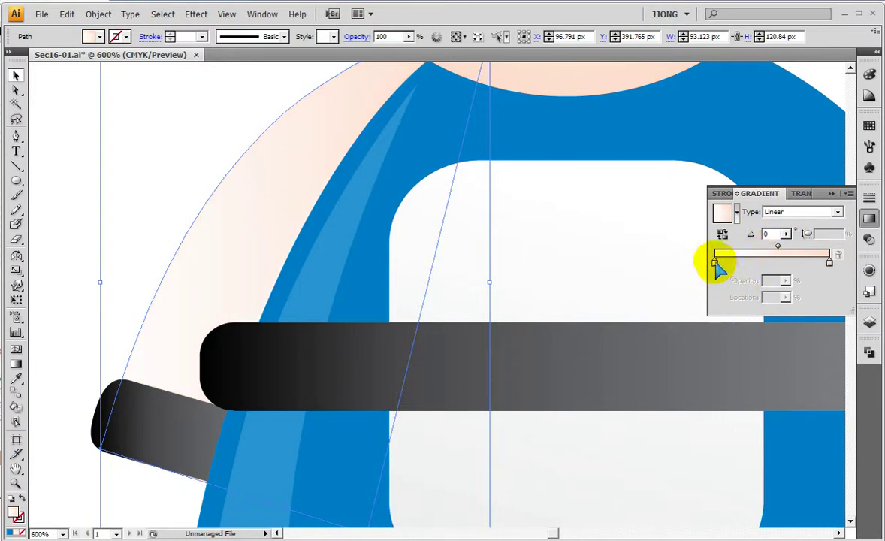
- Set the arc gradient's stops to blue on the left and light blue on the right
double_click(715, 263)
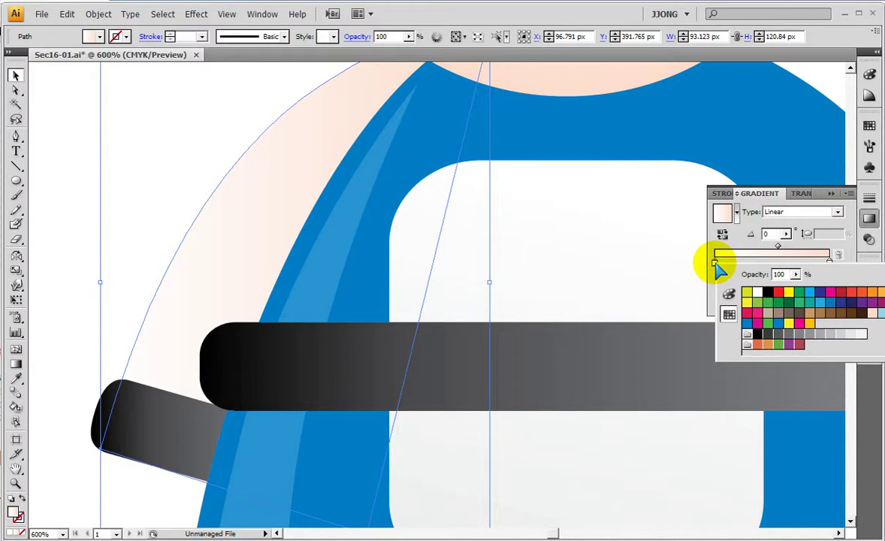
key("Escape")
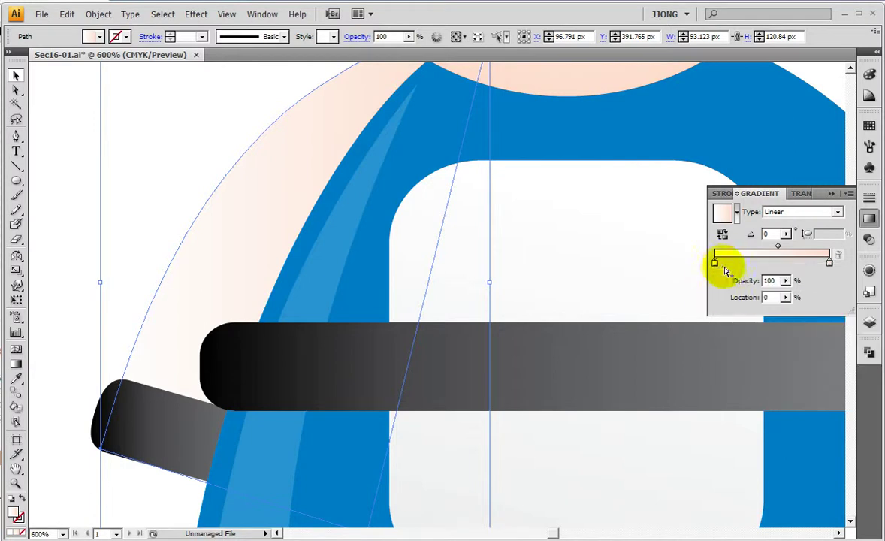
double_click(714, 263)
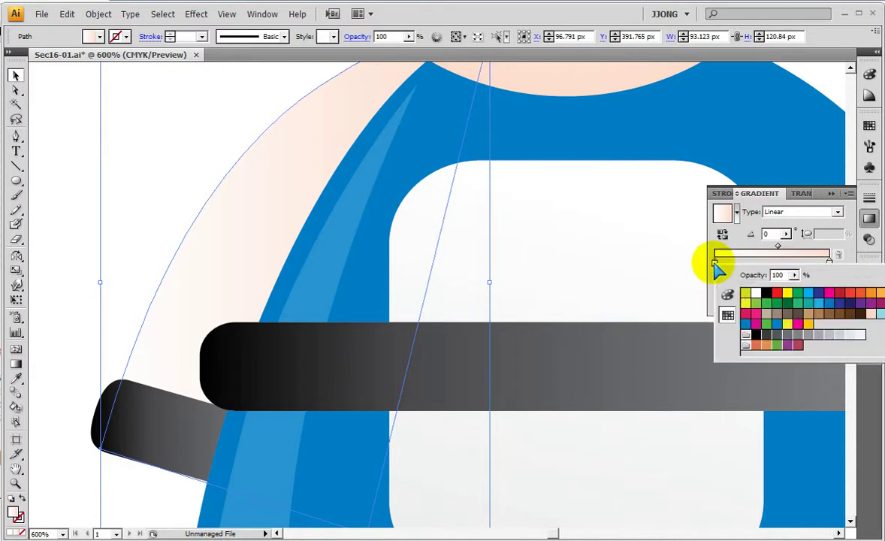
left_click(778, 324)
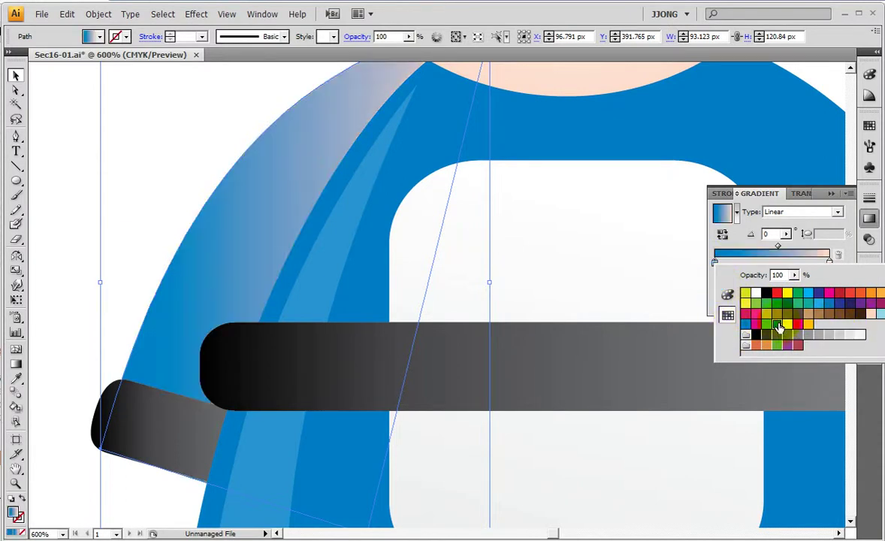
left_click(831, 261)
double_click(830, 261)
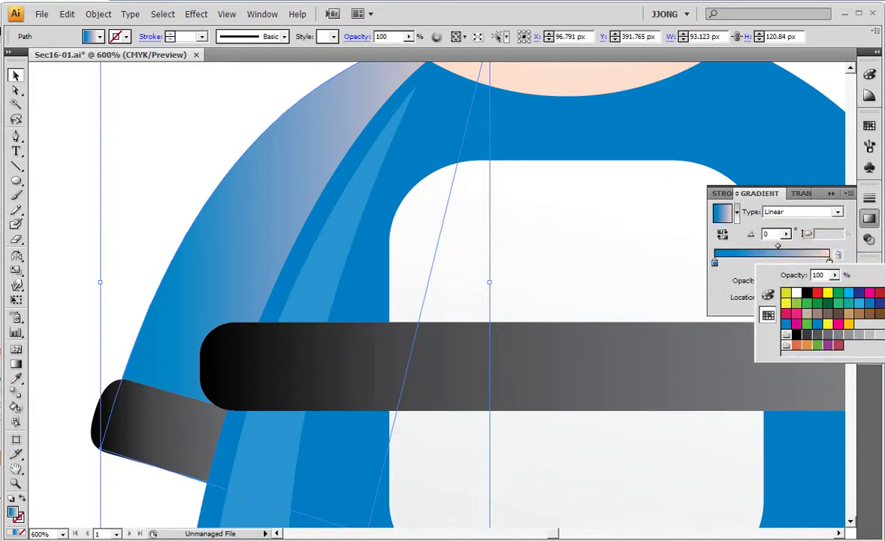
left_click(848, 293)
left_click(761, 287)
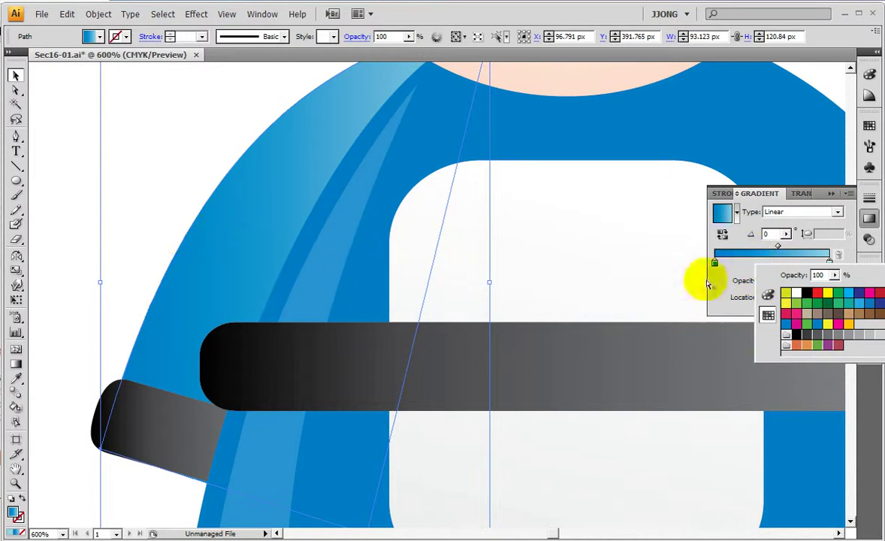
left_click(720, 227)
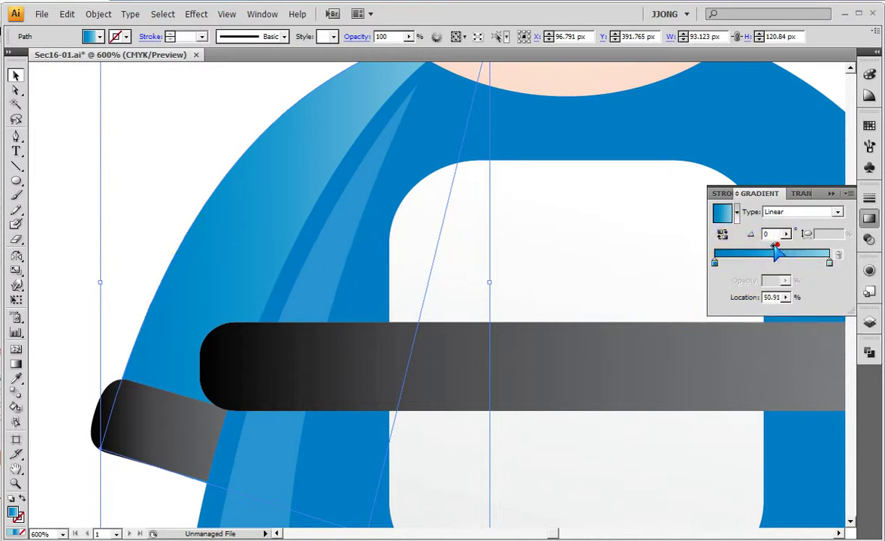
left_click(620, 308)
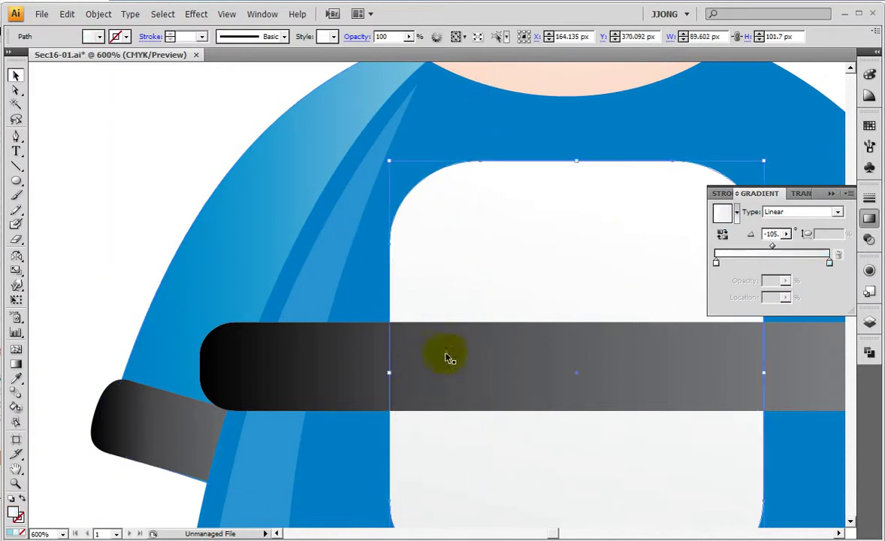
- Zoom out, select the whole blue robe body and apply a linear gradient
left_click(341, 476)
left_click(764, 326)
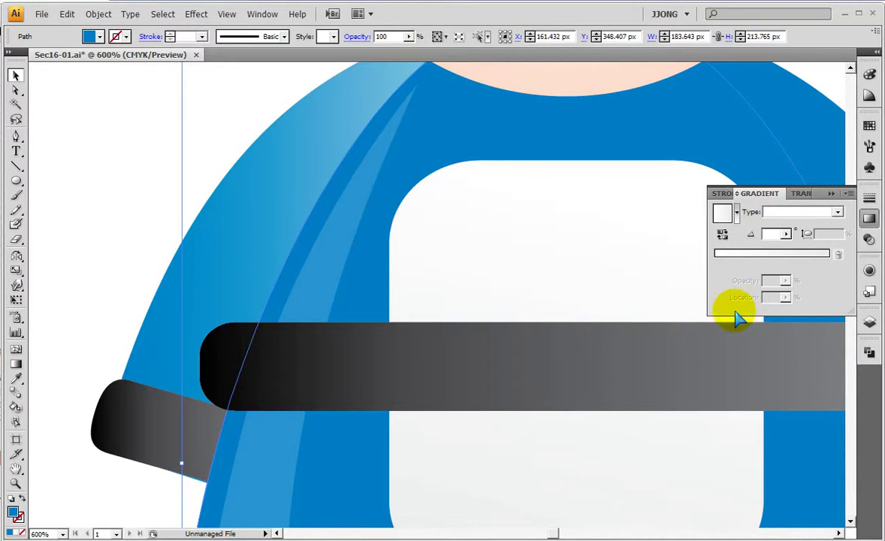
key("ctrl+minus")
key("ctrl+minus")
key("ctrl+minus")
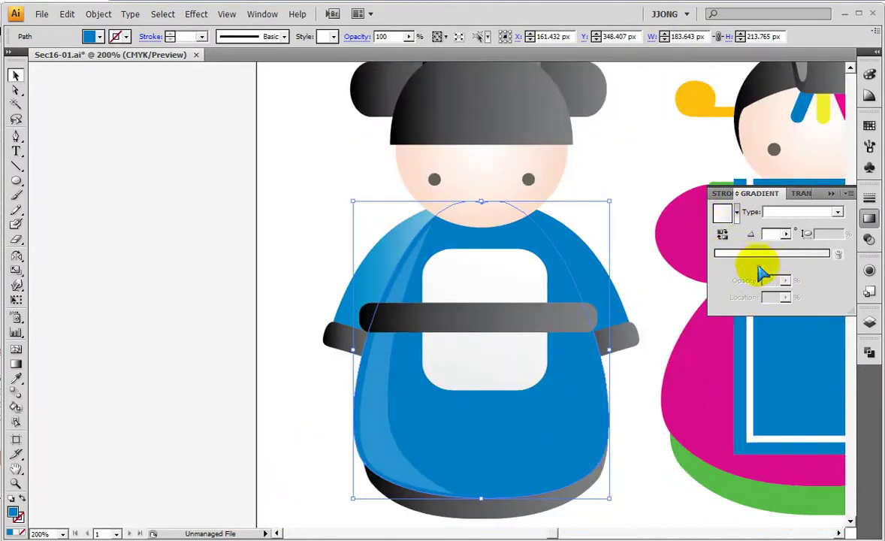
left_click(268, 368)
left_click(526, 406)
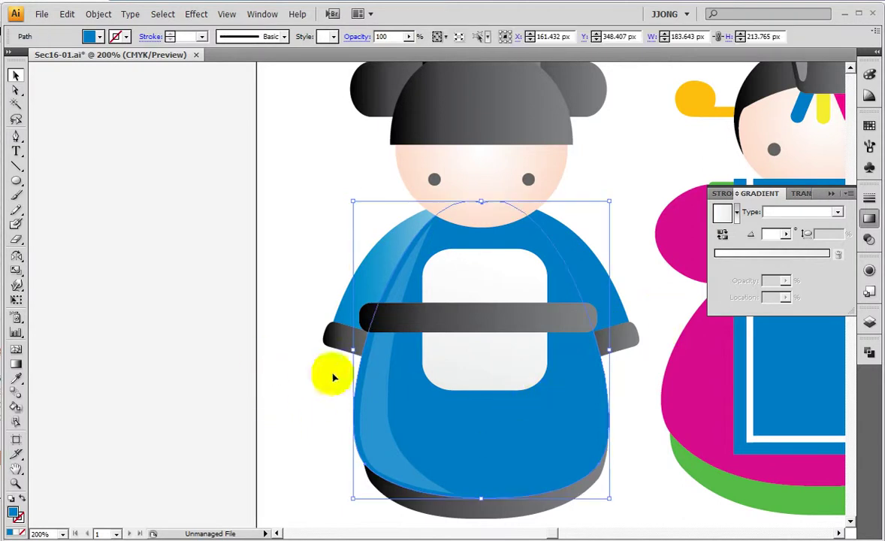
left_click(370, 286)
left_click(267, 381)
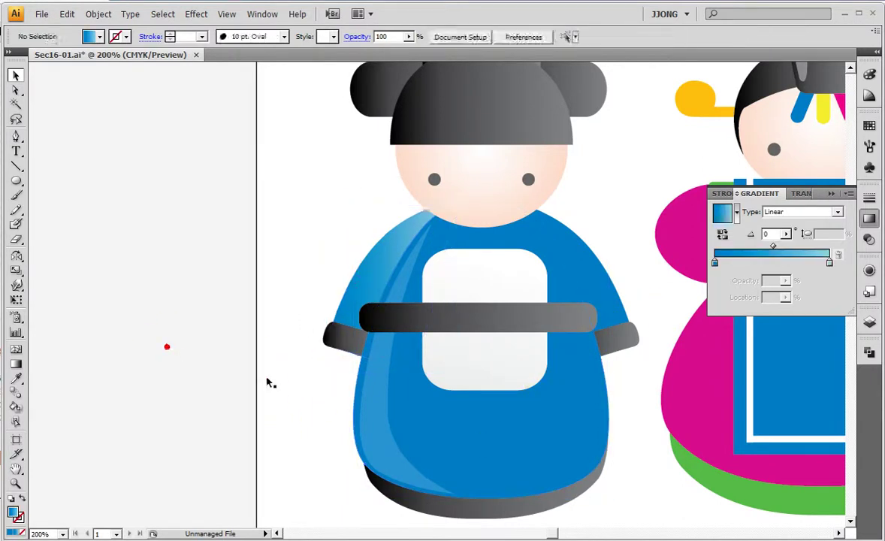
left_click(522, 447)
left_click(774, 254)
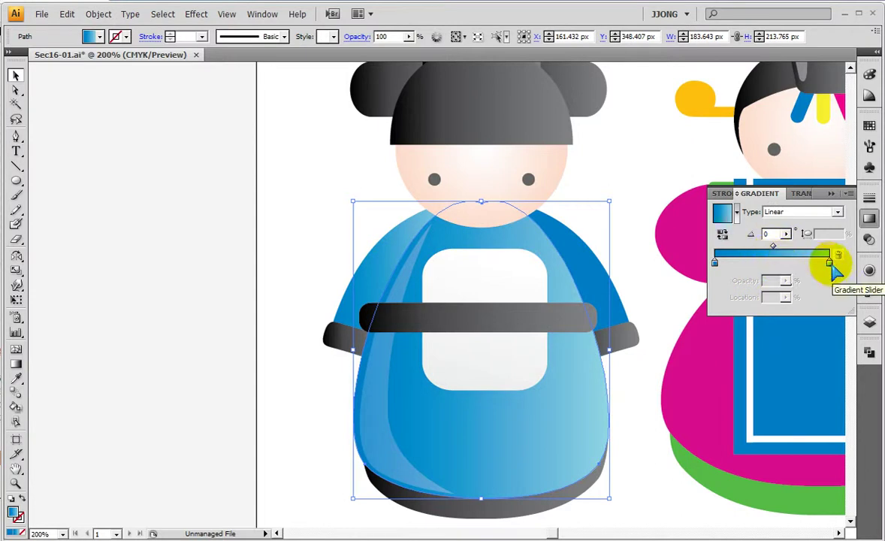
- Set both stops of the robe's gradient to the same blue
double_click(716, 263)
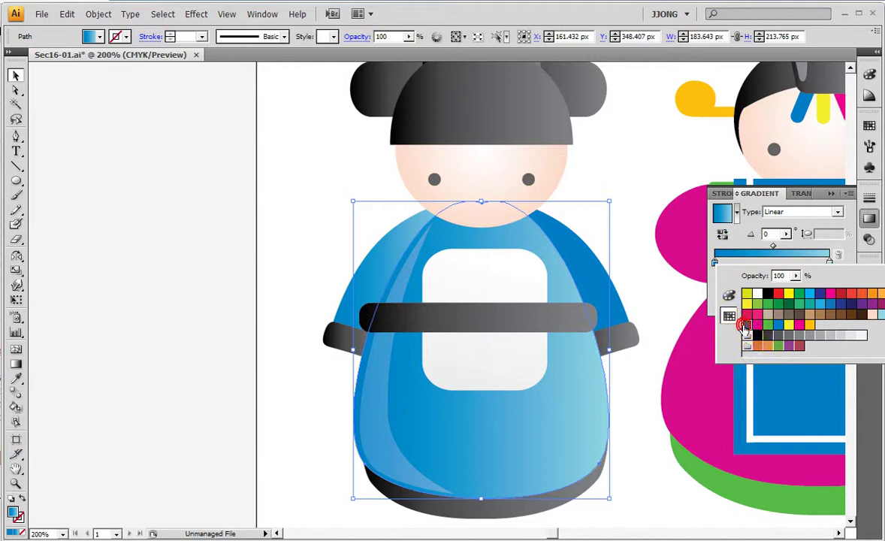
double_click(829, 261)
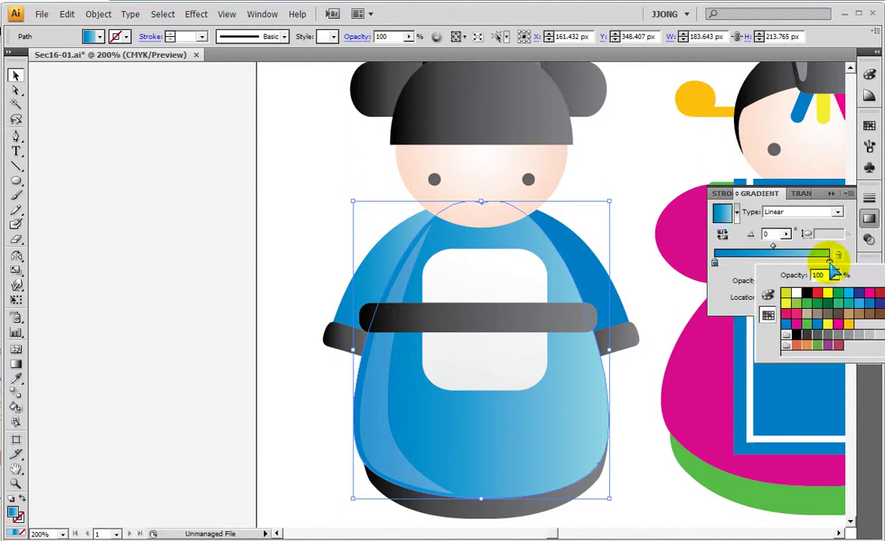
left_click(819, 326)
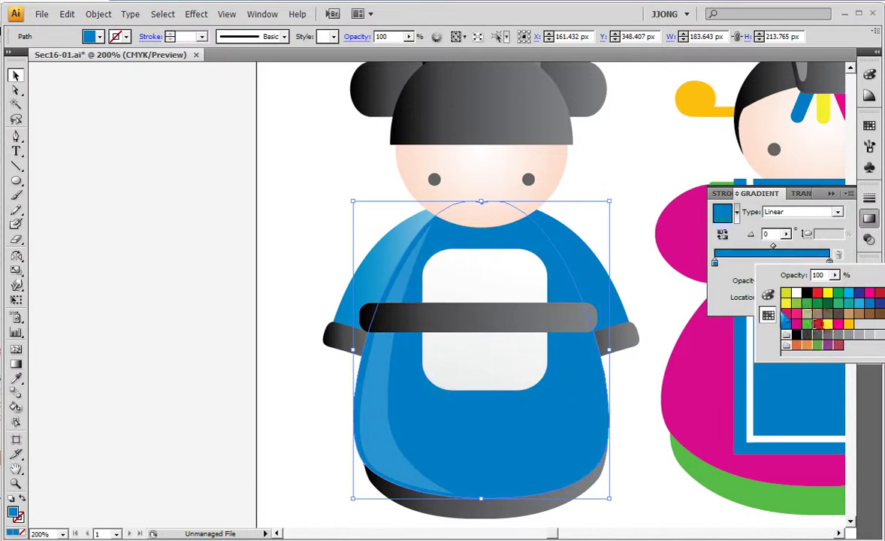
left_click(741, 296)
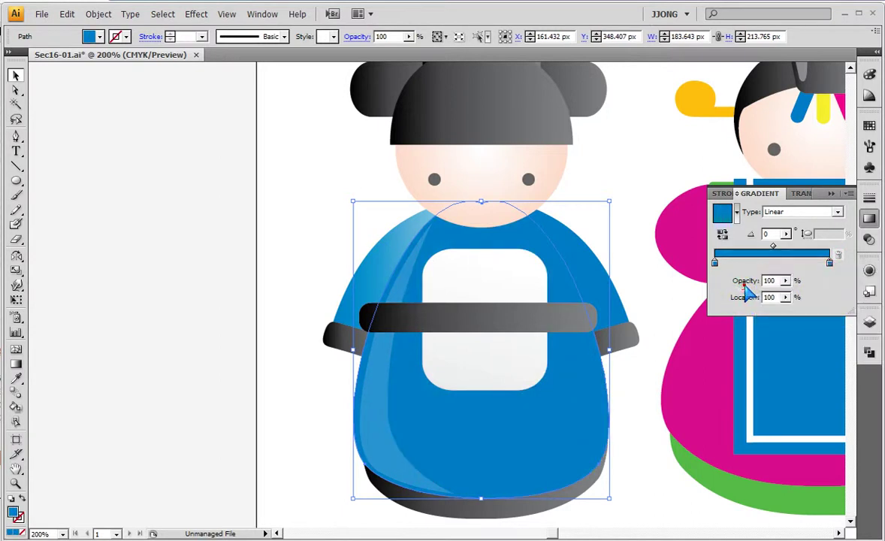
left_click(767, 297)
left_click(829, 263)
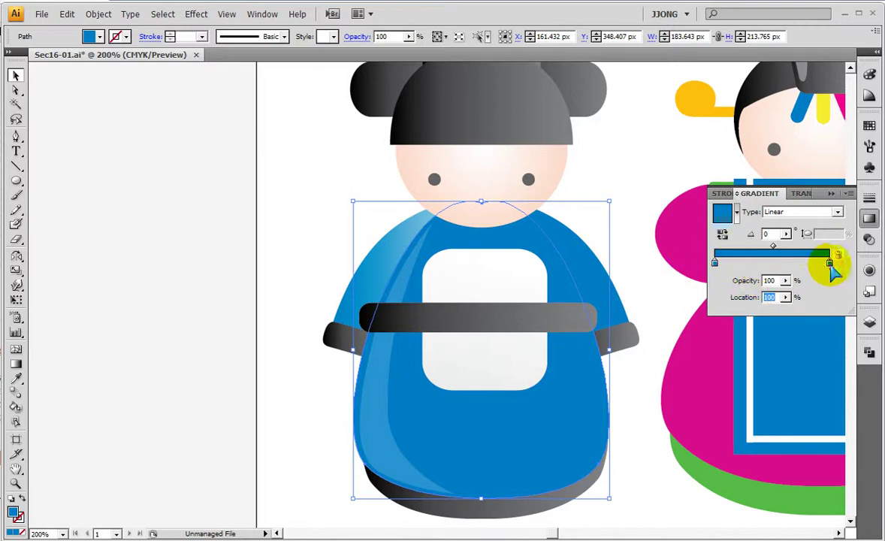
- Change the right stop to cyan and lighten it slightly with the CMYK sliders
double_click(830, 263)
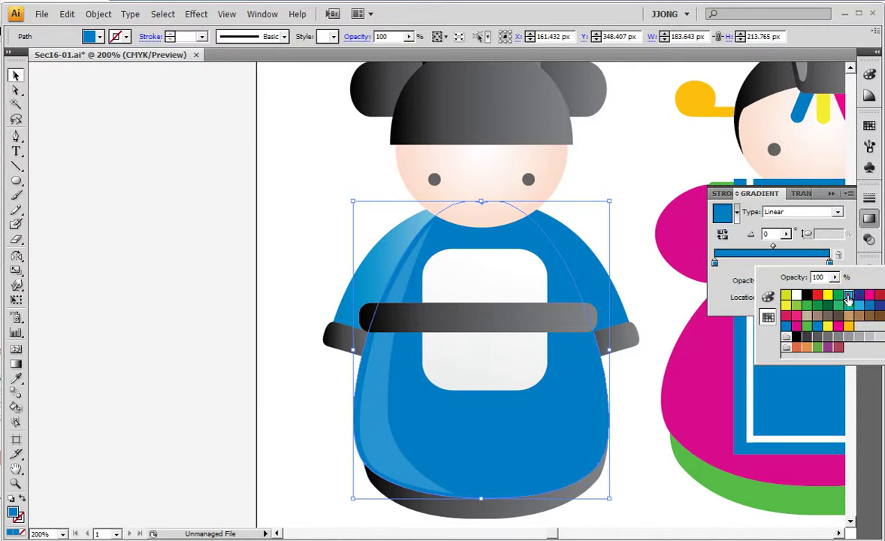
left_click(848, 297)
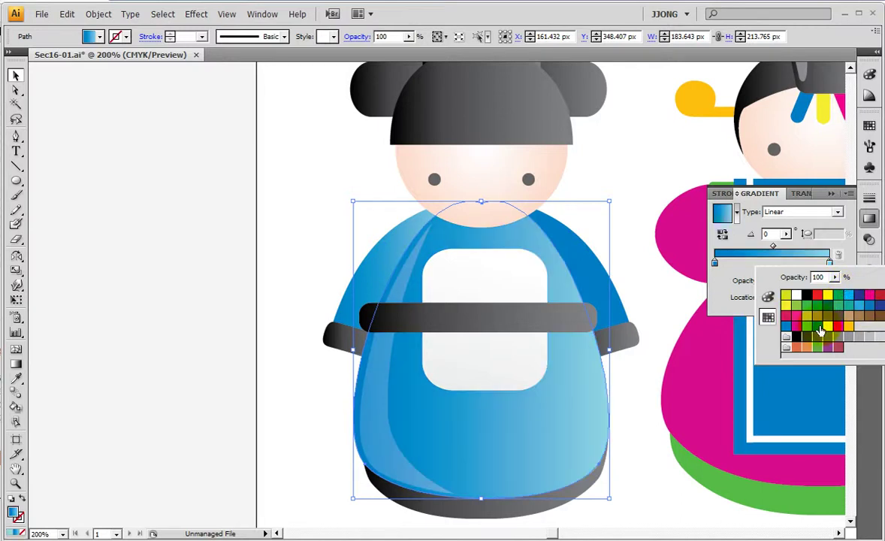
left_click(767, 298)
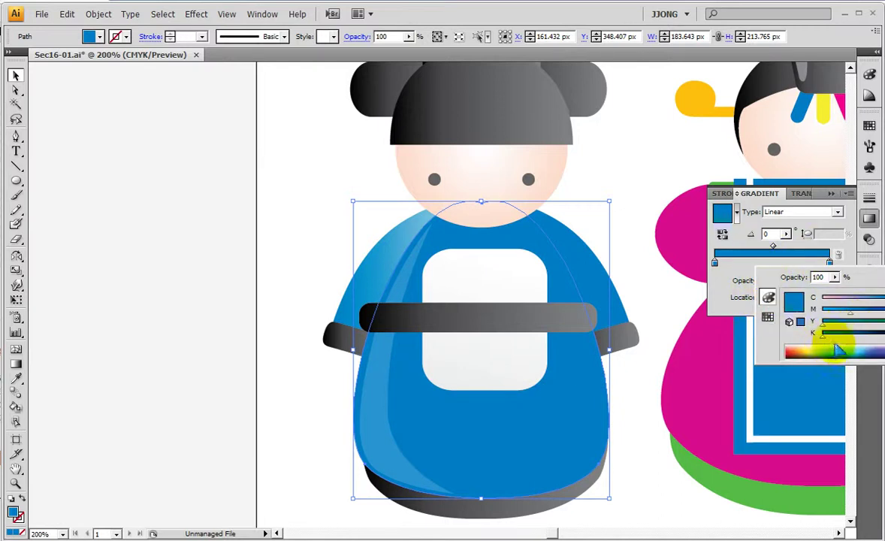
left_click(851, 319)
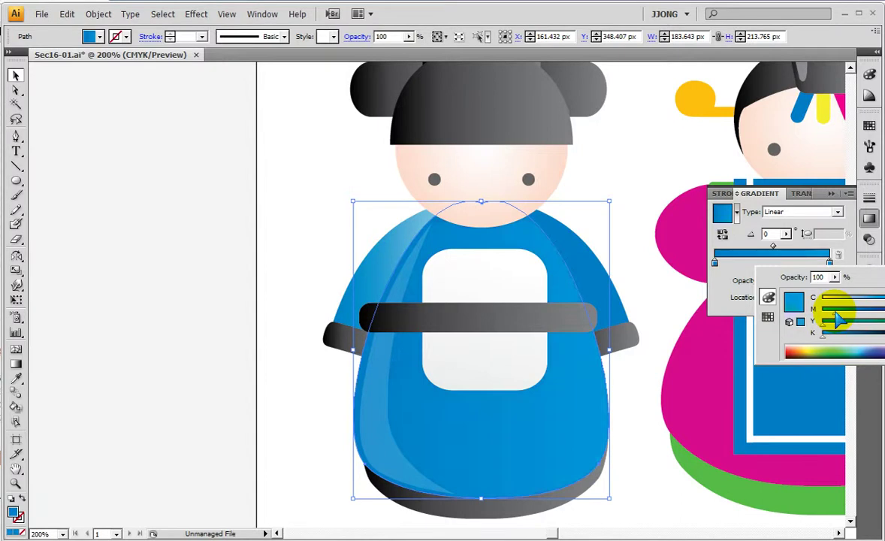
left_click(589, 300)
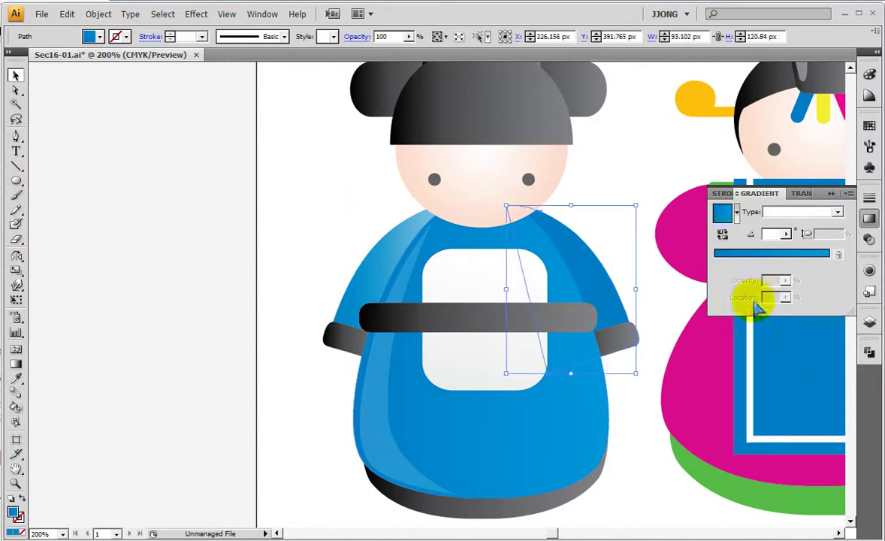
left_click(15, 469)
- Give the second figure's blue front panel a linear gradient angled to run vertically
mouse_move(587, 463)
left_mouse_down()
mouse_move(511, 438)
mouse_move(266, 412)
left_mouse_up()
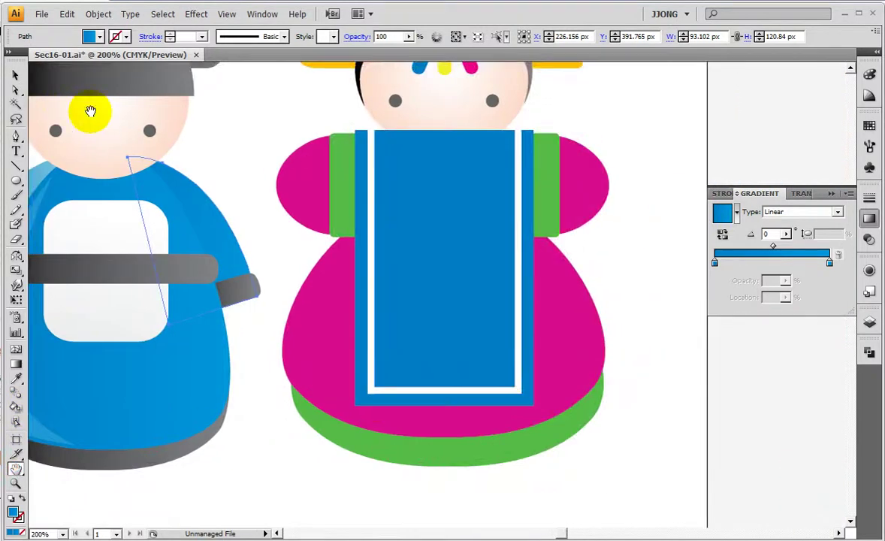
left_click(15, 76)
left_click(393, 184)
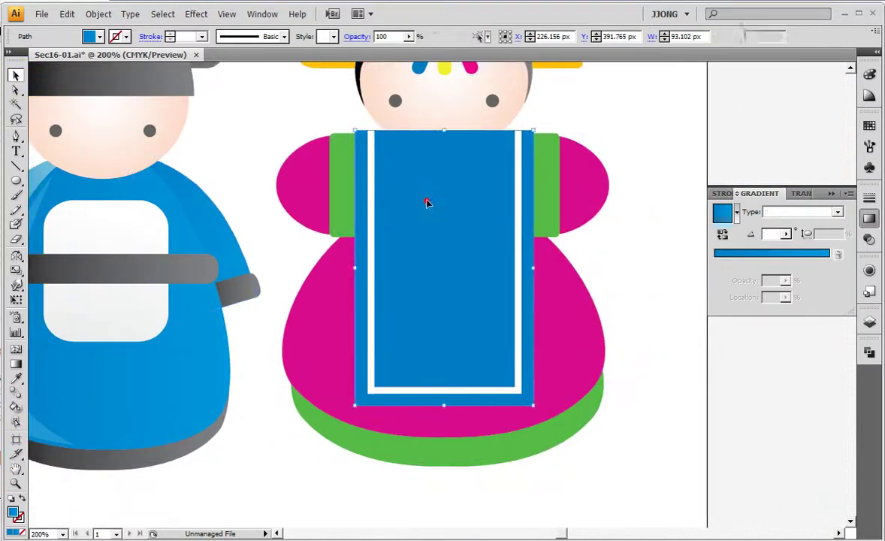
left_click(774, 260)
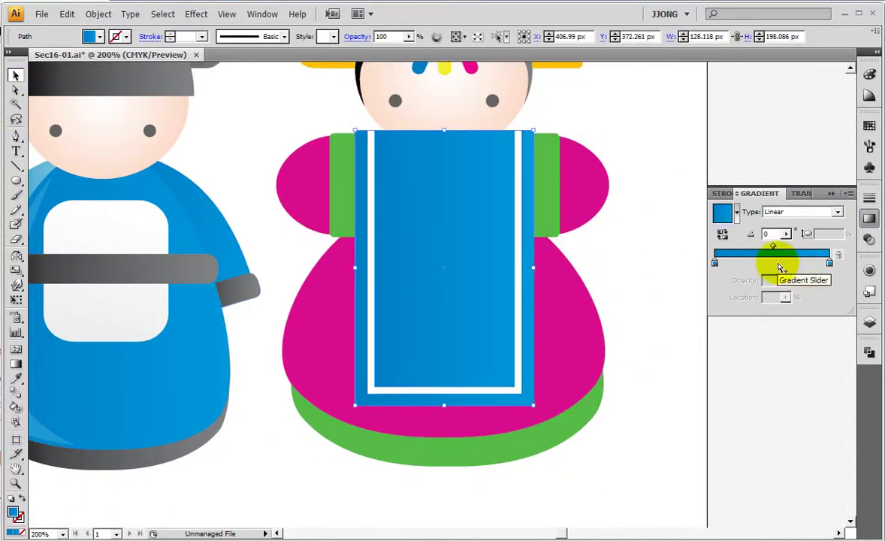
left_click(774, 236)
left_click(786, 234)
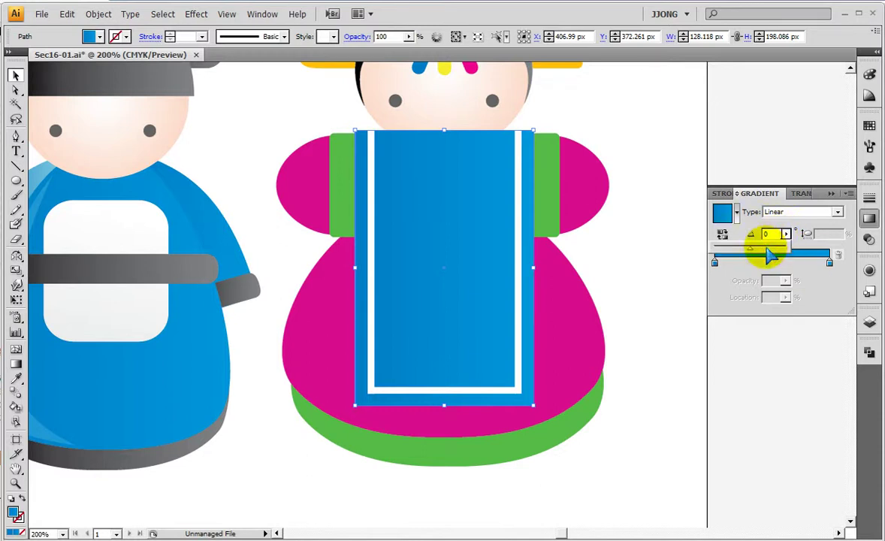
left_click(766, 248)
left_click_drag(746, 253, 736, 250)
type("-123")
left_click(720, 252)
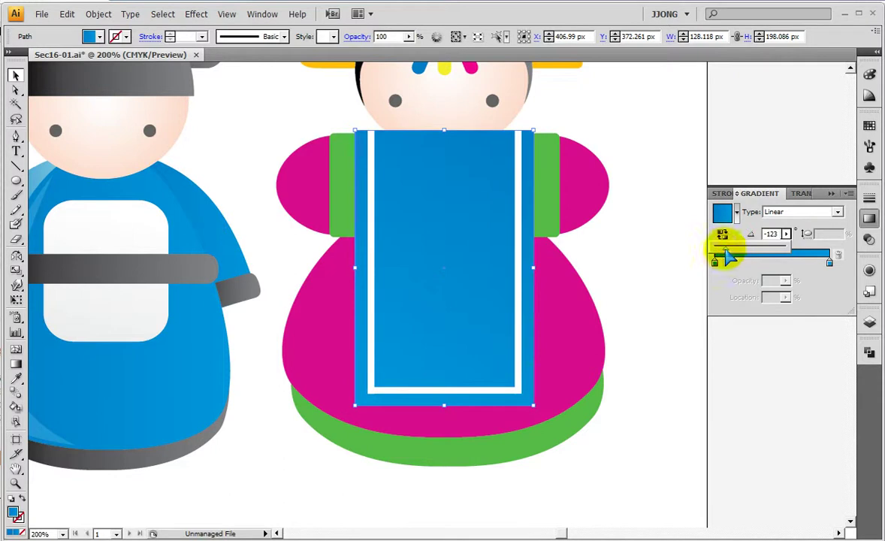
- Lighten the panel gradient's end stop and snap it to the nearest in-gamut cyan
left_click(829, 262)
double_click(829, 262)
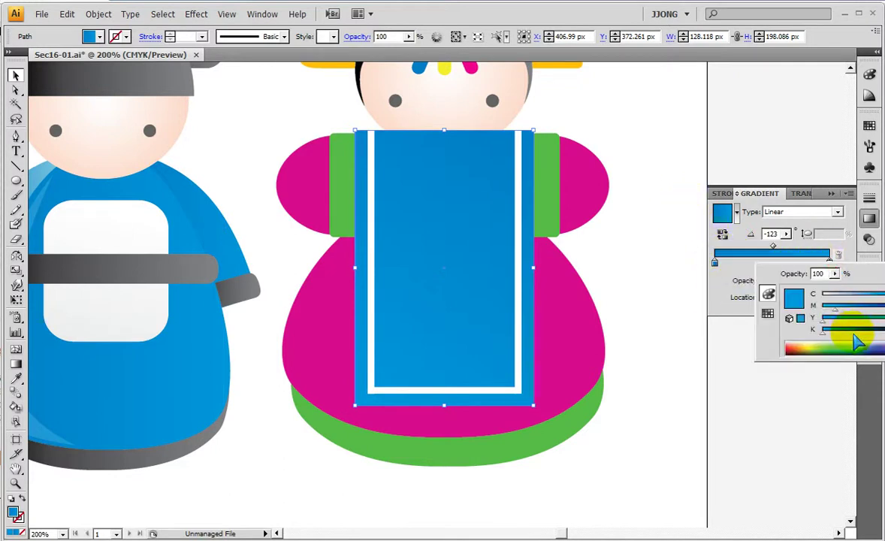
mouse_move(869, 297)
left_mouse_down()
mouse_move(871, 304)
mouse_move(816, 317)
left_mouse_up()
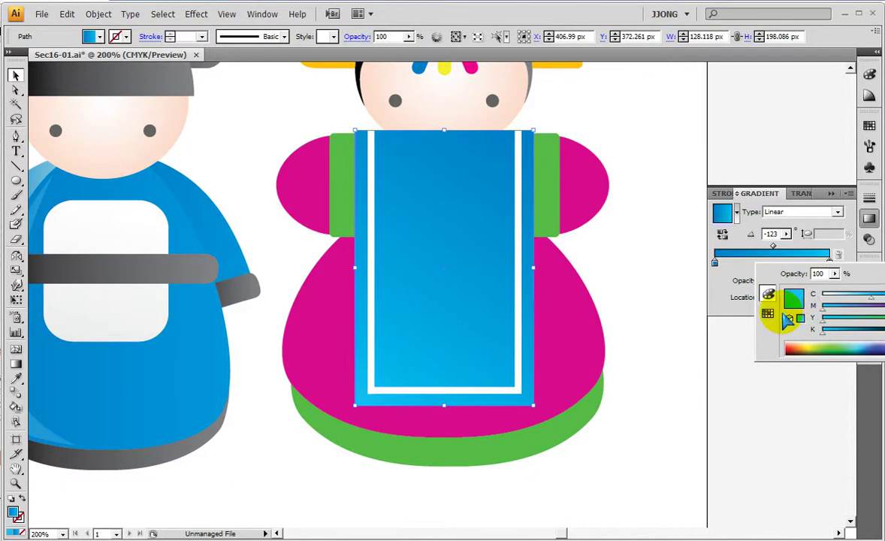
left_click(795, 315)
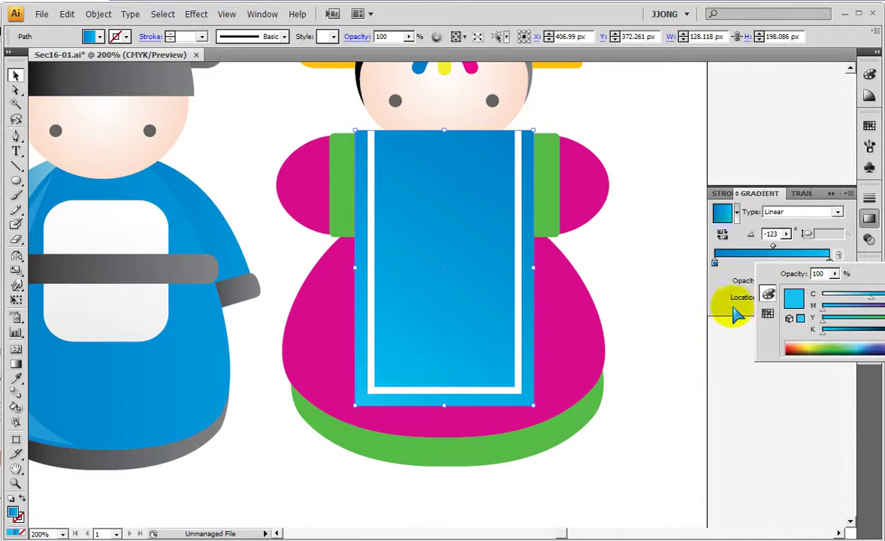
left_click(421, 272)
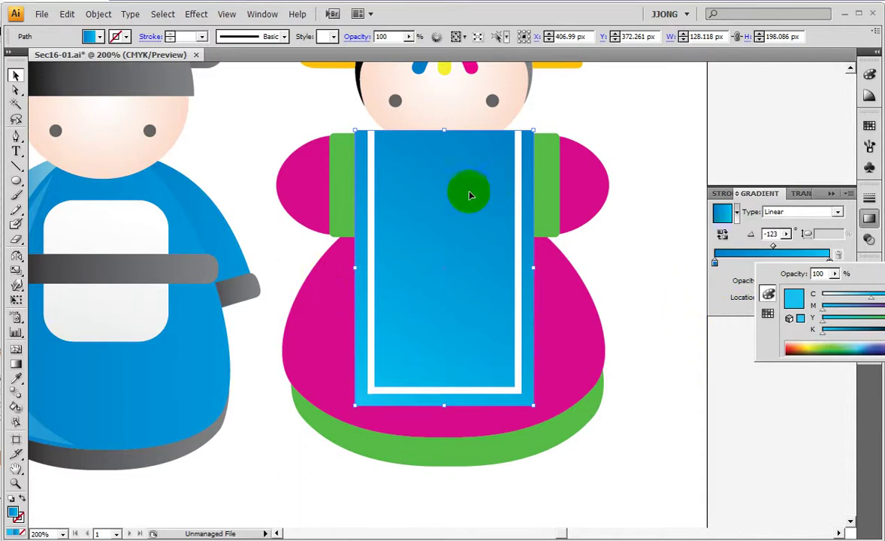
left_click(596, 188)
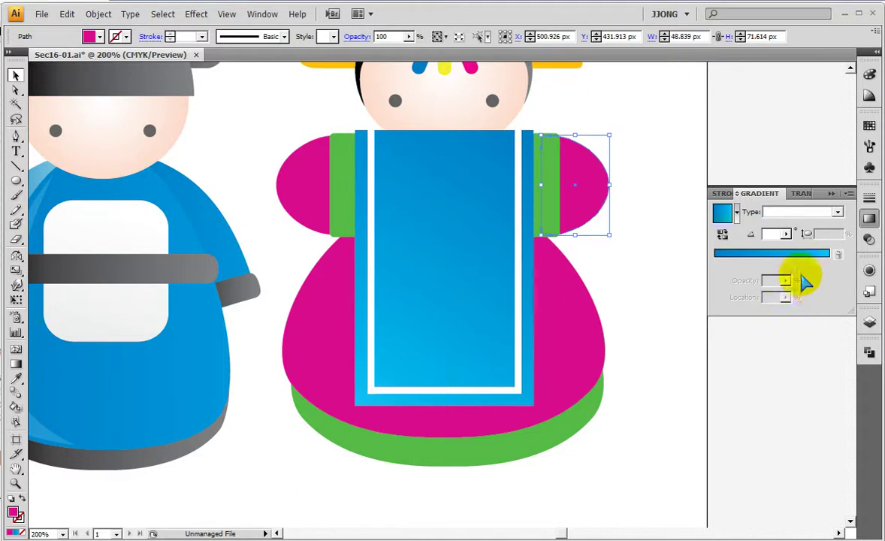
- Give the skirt a linear gradient from magenta to light pink
left_click(575, 294)
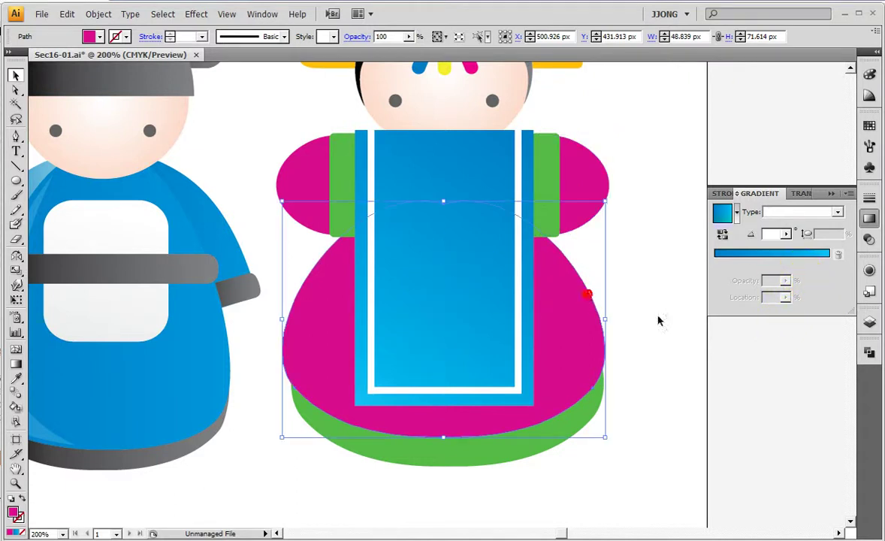
left_click(741, 266)
double_click(715, 263)
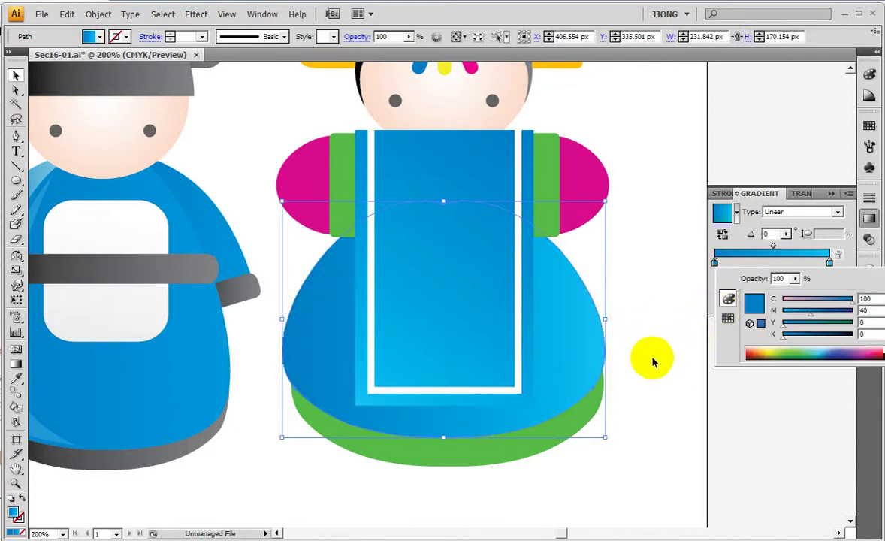
left_click(728, 319)
left_click(798, 329)
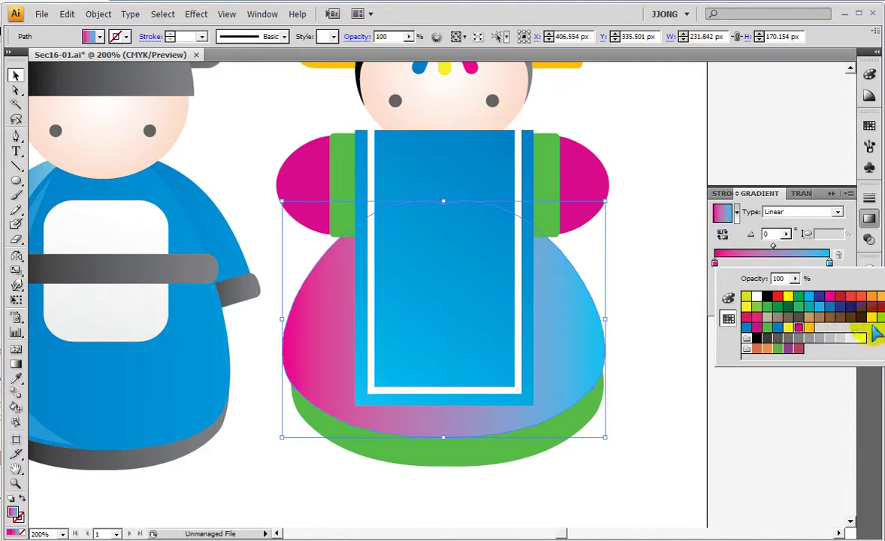
left_click(830, 261)
double_click(829, 262)
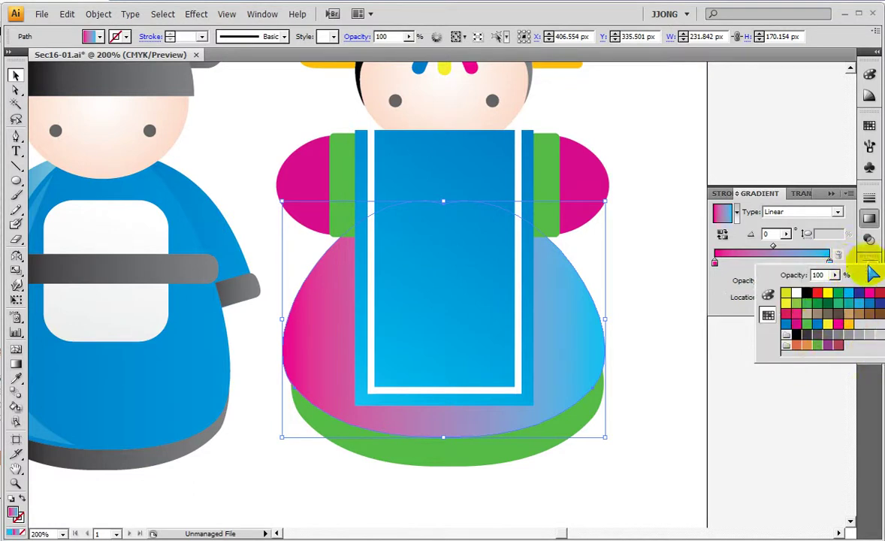
left_click(797, 329)
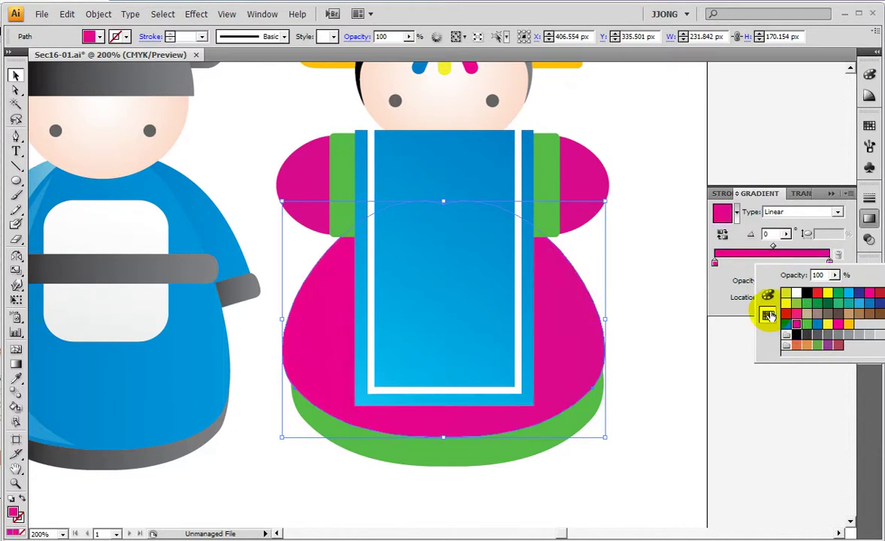
left_click(768, 295)
left_click(854, 309)
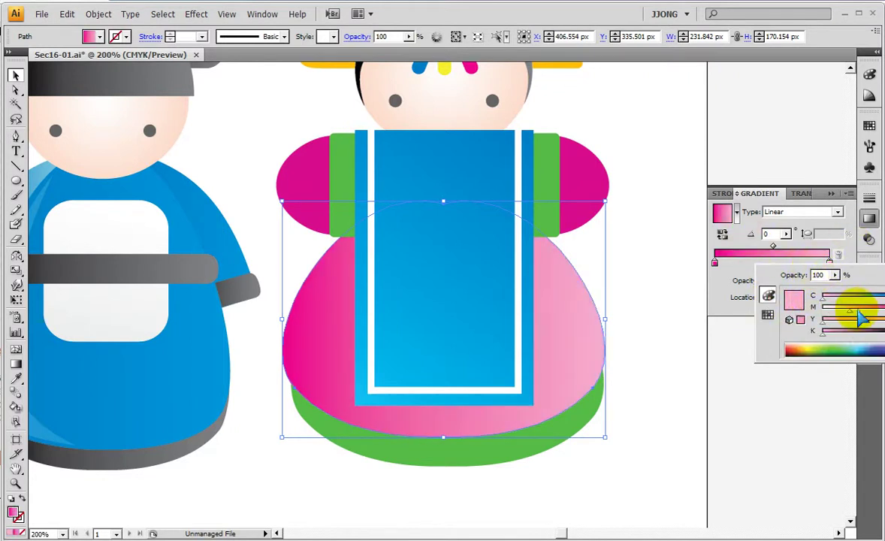
left_click(858, 309)
- Apply the magenta-to-pink gradient to both sleeves
left_click(289, 172)
left_click(755, 267)
left_click(598, 187)
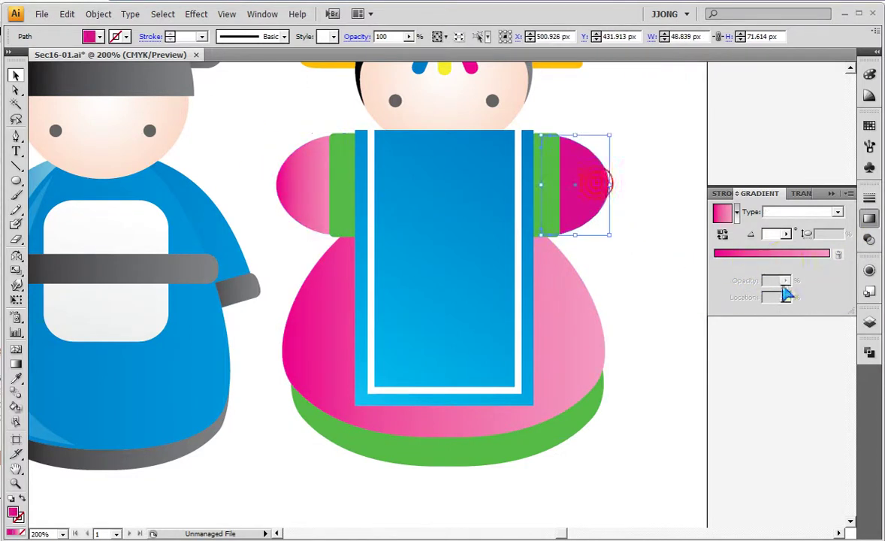
left_click(724, 254)
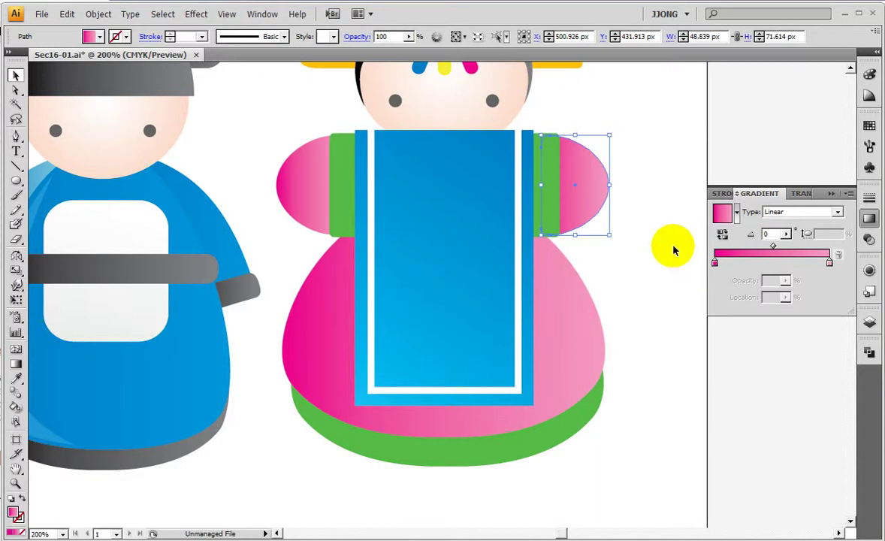
- Set the skirt gradient's angle to 90° and pan to frame both figures
left_click(530, 316)
left_click(768, 234)
type("8")
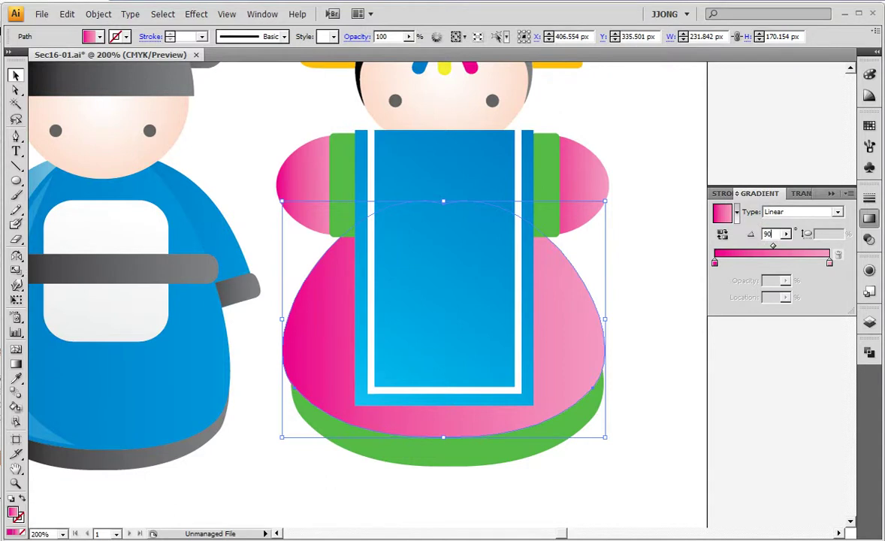
key("Return")
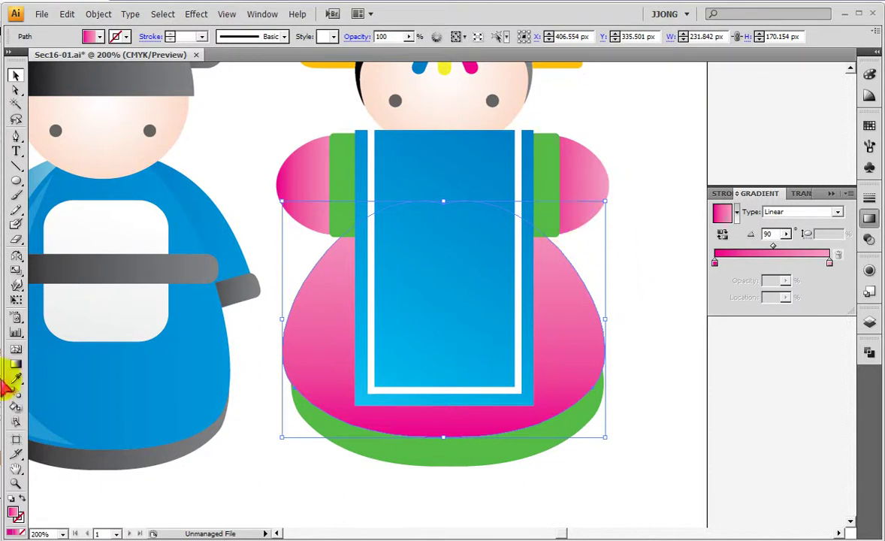
left_click(16, 468)
mouse_move(240, 349)
left_mouse_down()
mouse_move(406, 481)
mouse_move(413, 378)
left_mouse_up()
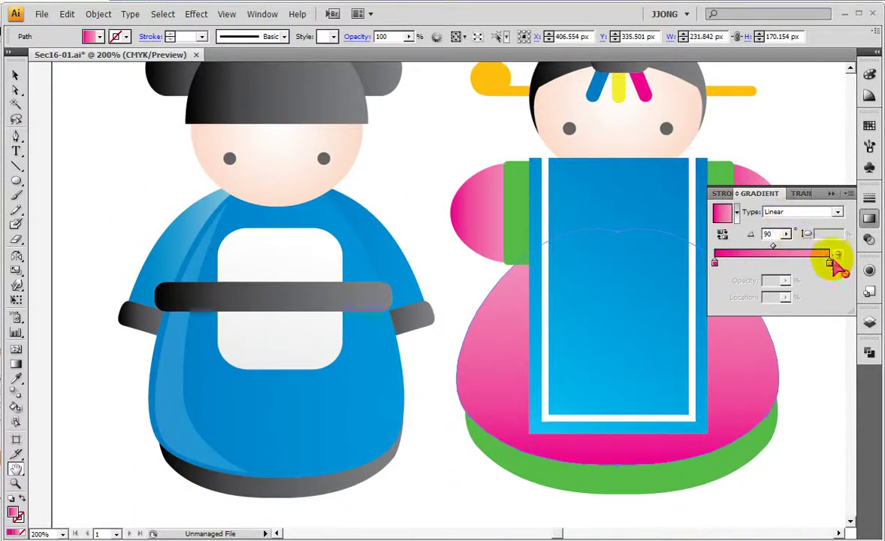
- Select the green base under the skirt with Direct Selection and give it a linear gradient
double_click(716, 263)
left_click(728, 317)
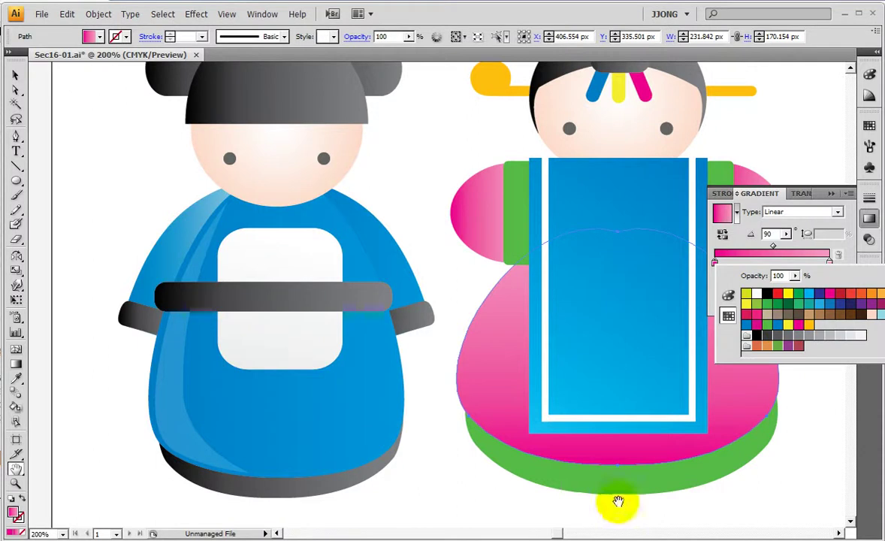
left_click(16, 92)
left_click(548, 464)
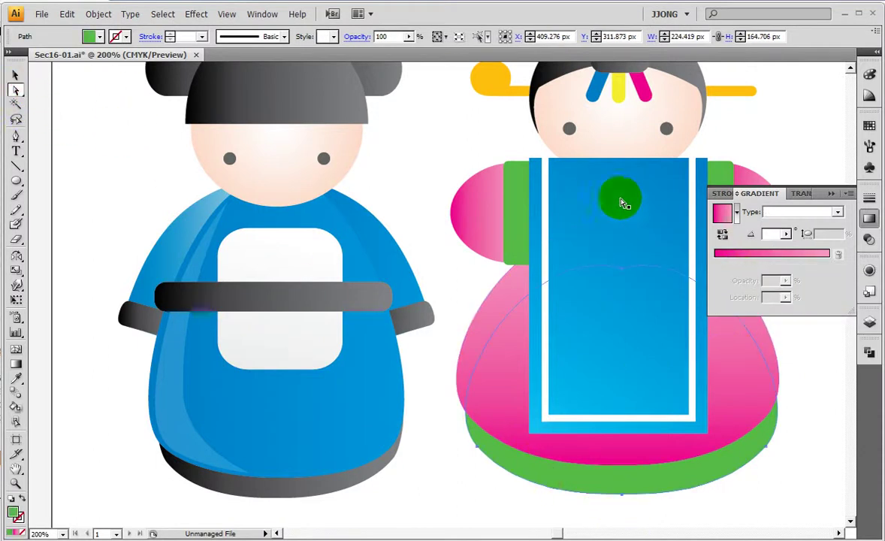
left_click(752, 254)
- Make both gradient stops green, lowering the left stop's cyan to 40 for yellow-green
double_click(715, 261)
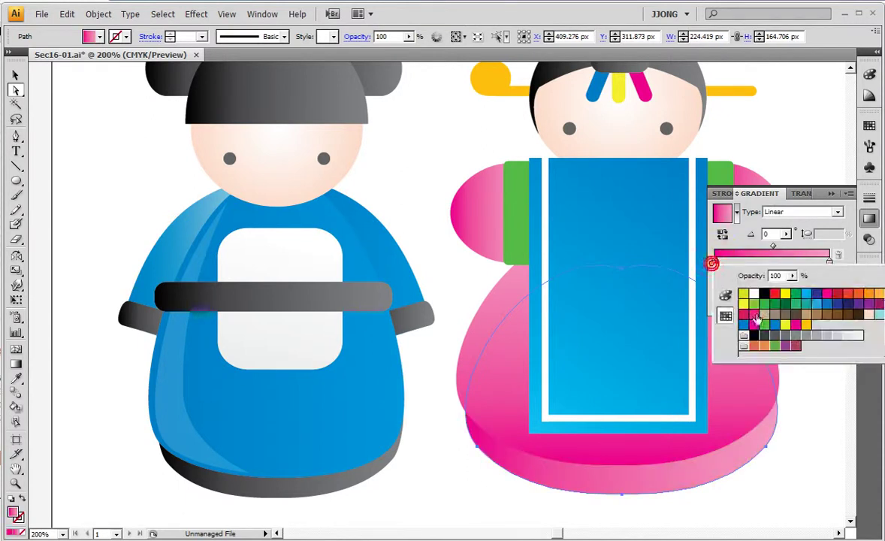
left_click(764, 325)
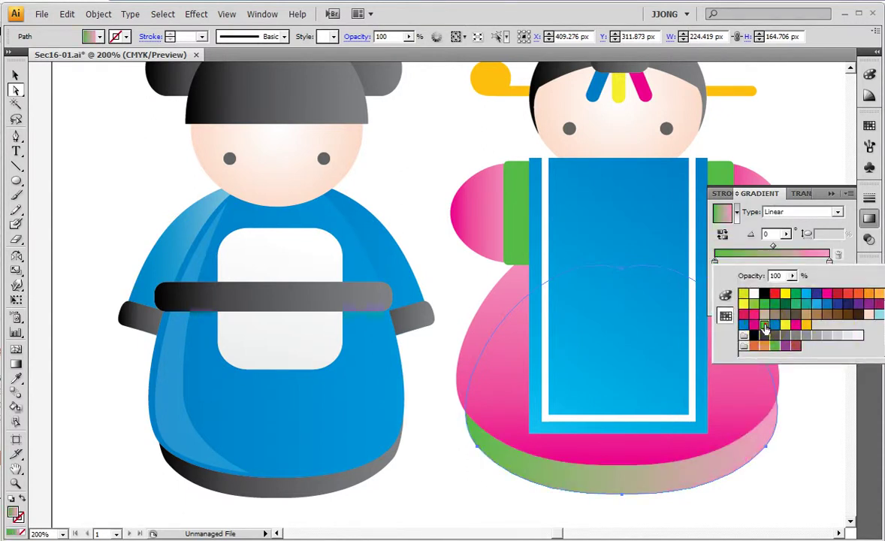
left_click(829, 259)
double_click(829, 259)
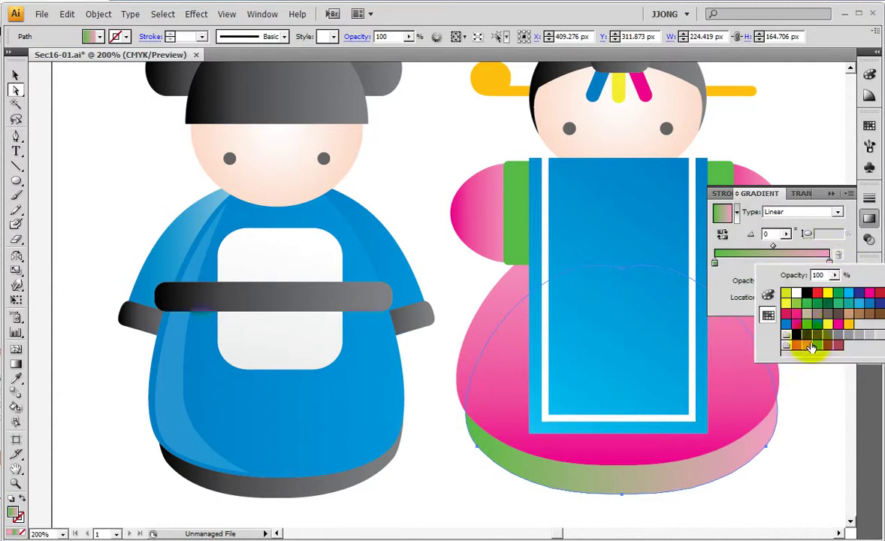
left_click(817, 347)
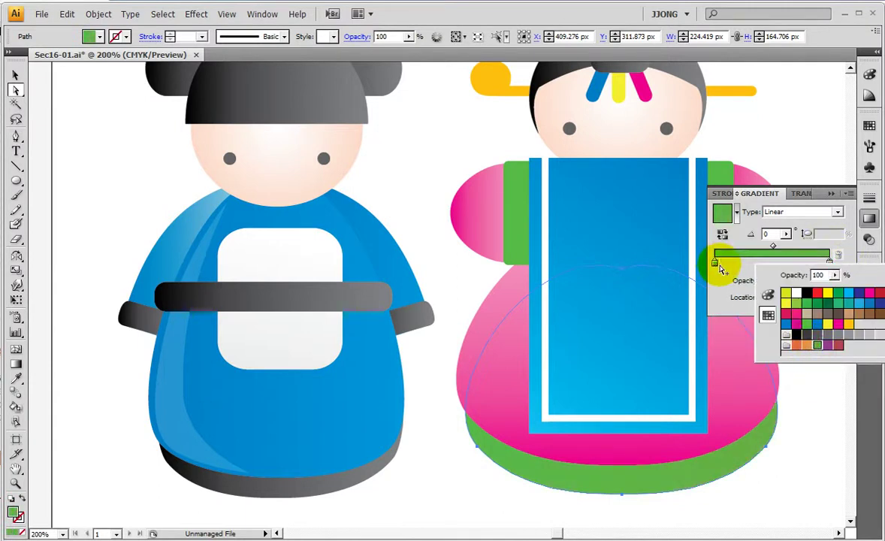
left_click(716, 264)
double_click(716, 264)
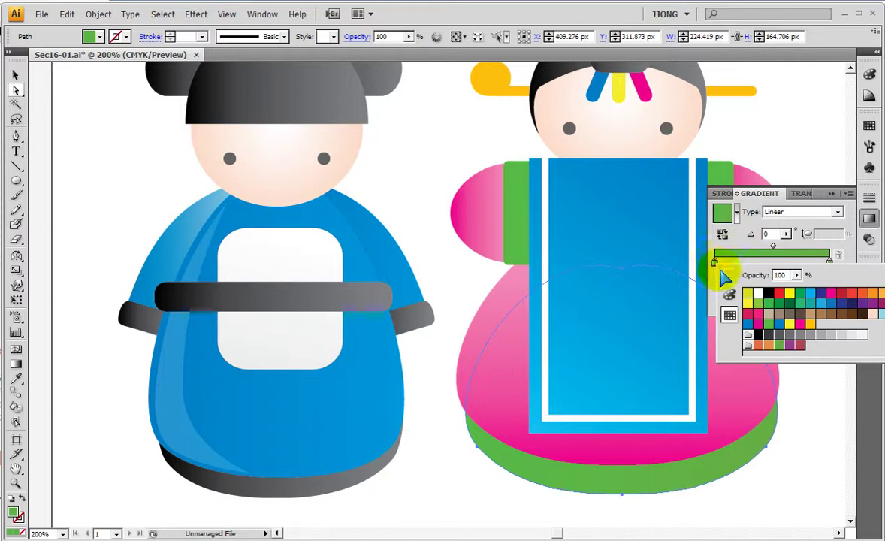
left_click(728, 294)
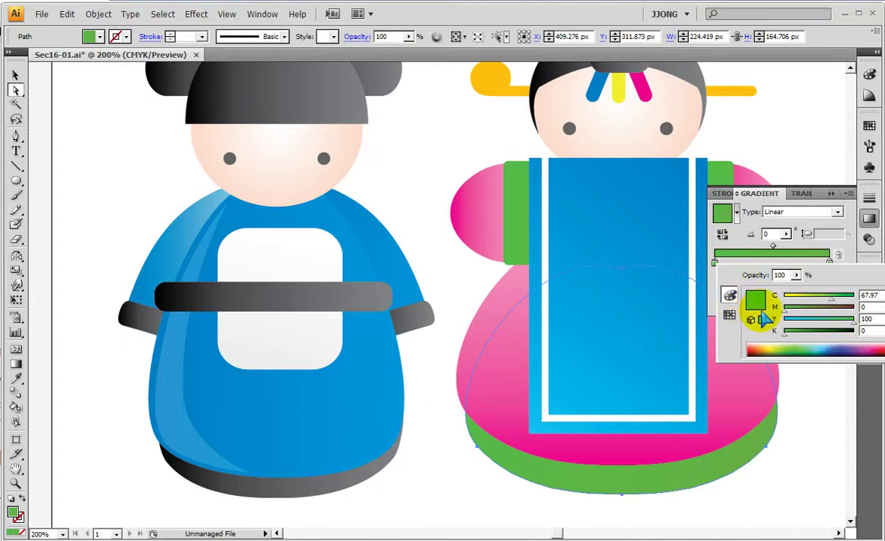
left_click(812, 299)
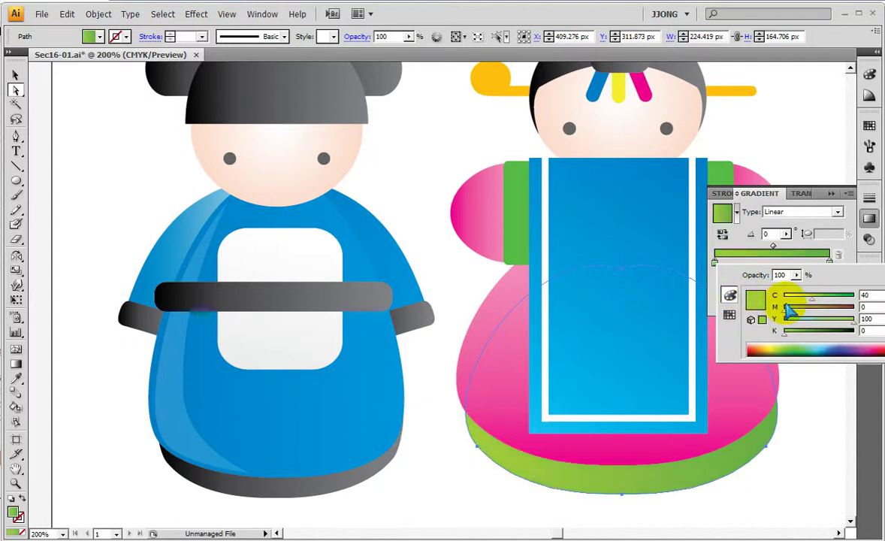
- Apply the green-to-yellow-green gradient to the left and right cuffs
mouse_move(754, 298)
left_mouse_down()
mouse_move(586, 260)
mouse_move(517, 218)
left_mouse_up()
left_click(768, 263)
left_click_drag(722, 214, 722, 174)
left_click(776, 256)
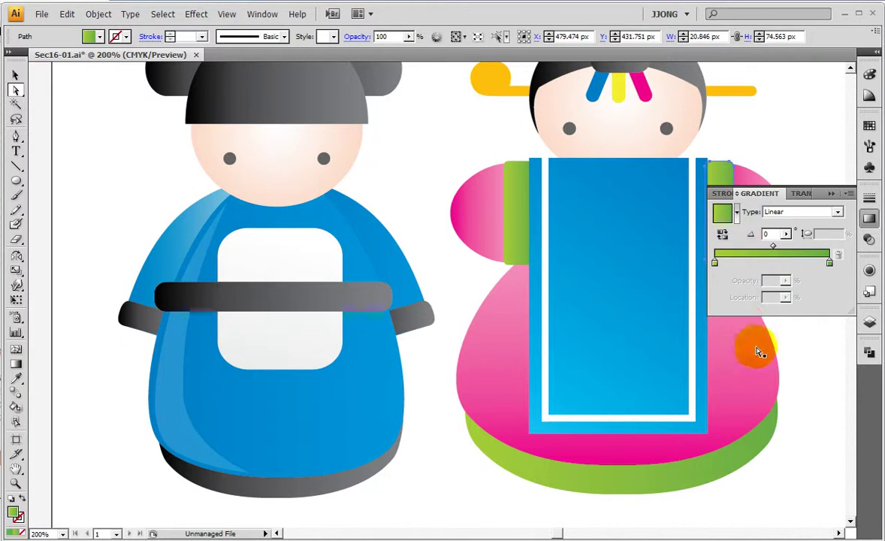
- Fit the artboard in view and move the blue robe shape off the artboard
left_click(816, 310)
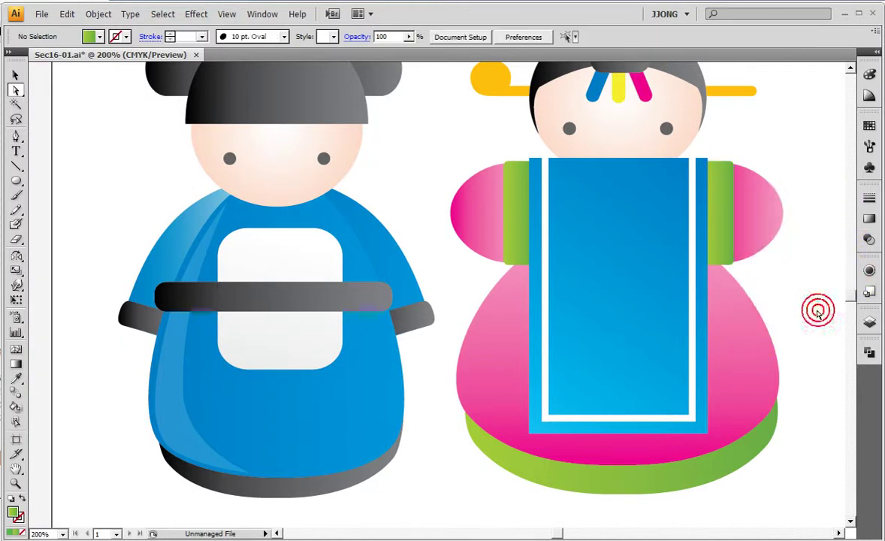
double_click(16, 469)
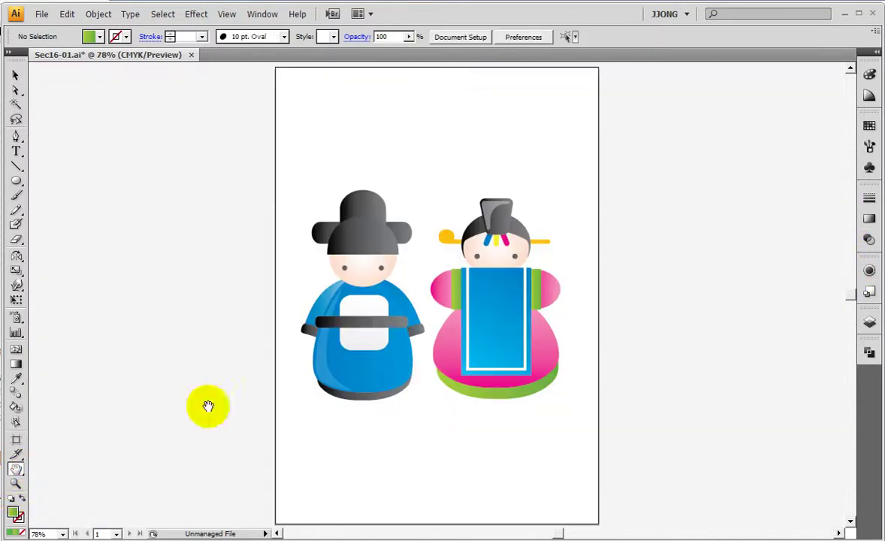
left_click(16, 76)
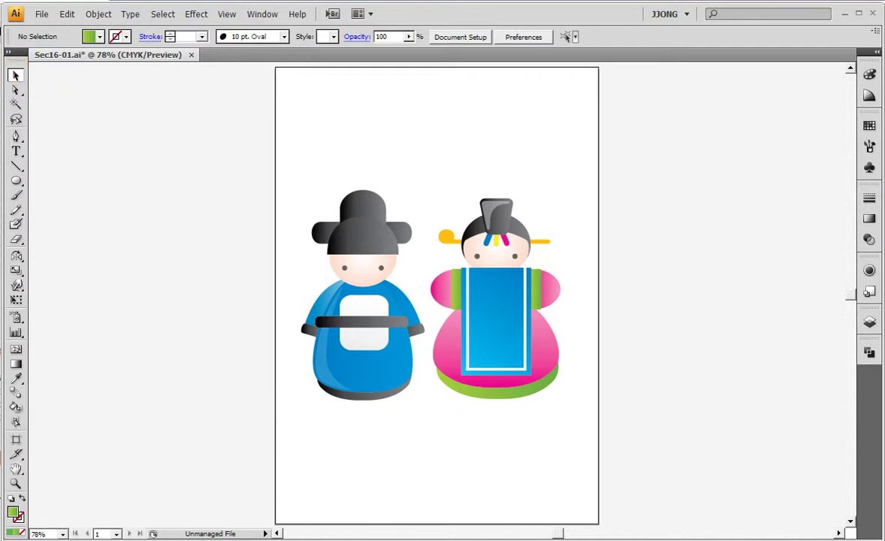
left_click(16, 195)
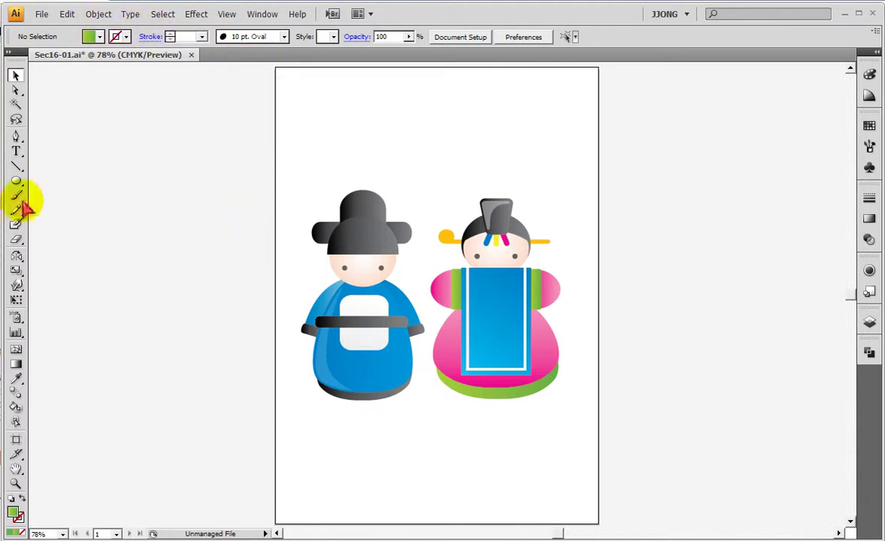
left_click_drag(413, 339, 534, 169)
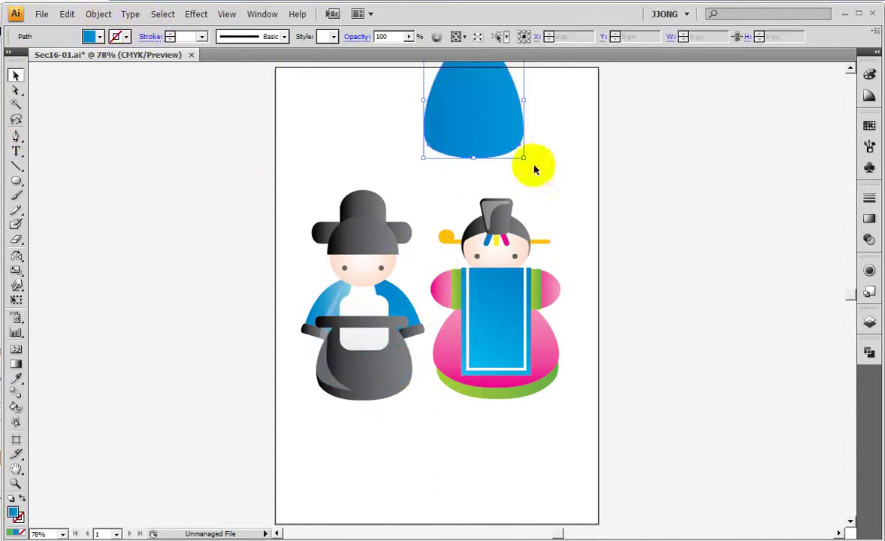
scroll(453, 285, "up", 3)
scroll(453, 285, "right", 3)
left_click_drag(375, 188, 560, 231)
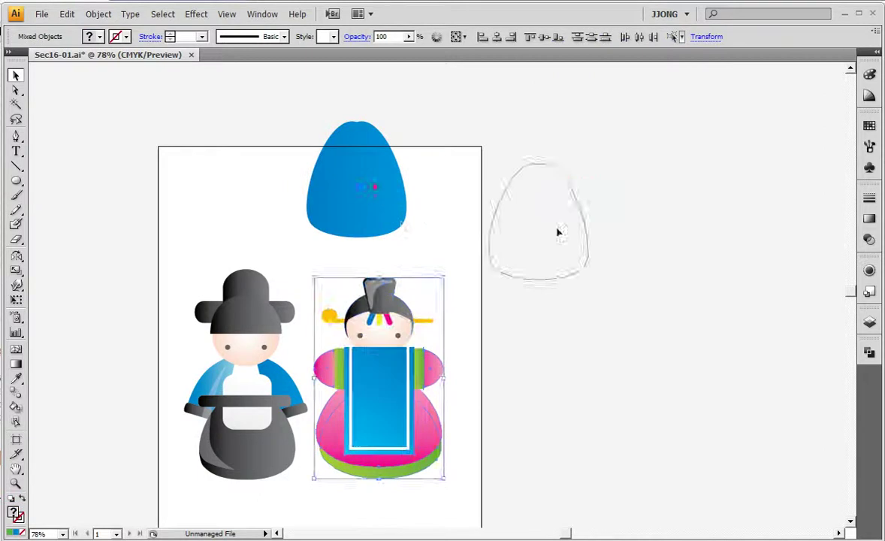
- Move the pink skirt below the blue shape and close Sec16-01.ai without saving
left_click_drag(425, 426, 631, 374)
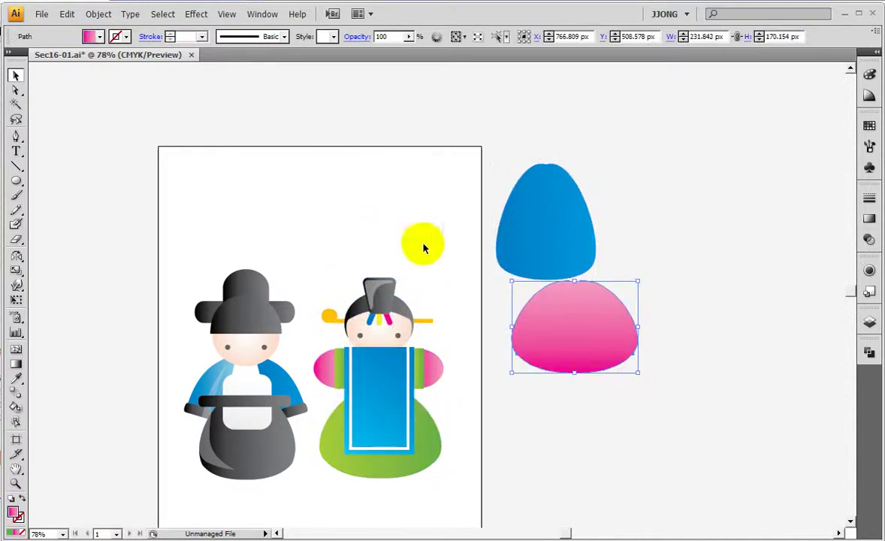
left_click(191, 55)
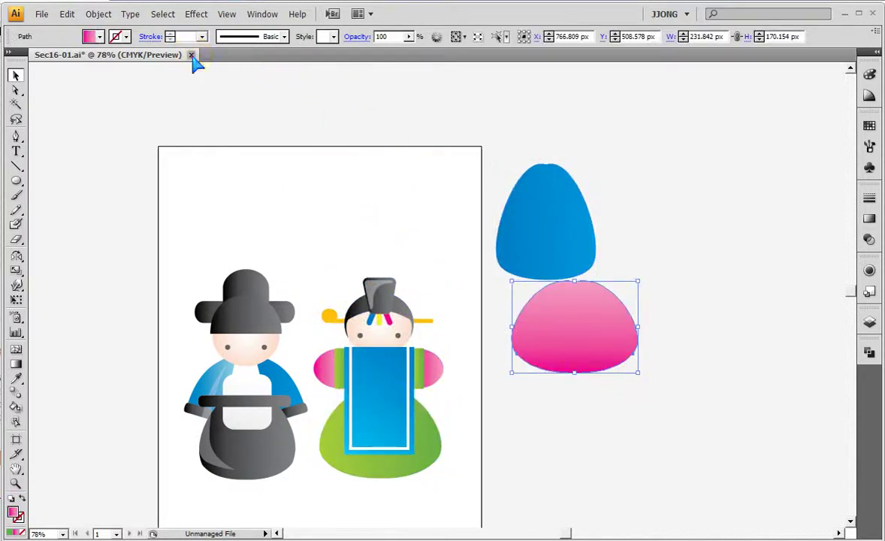
left_click(449, 308)
- Open Sec16-02.ai and zoom in on the large orange mushroom cap
double_click(451, 298)
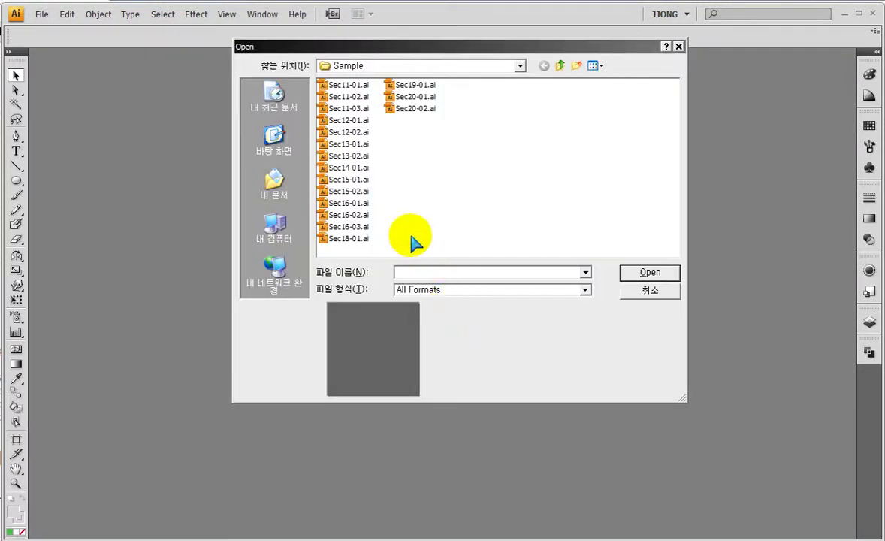
double_click(346, 215)
left_click(16, 482)
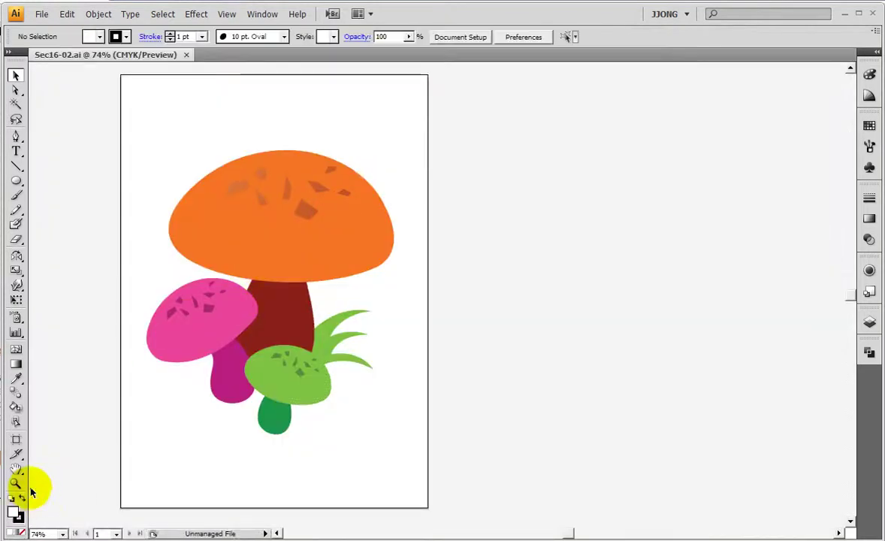
left_click_drag(178, 130, 455, 347)
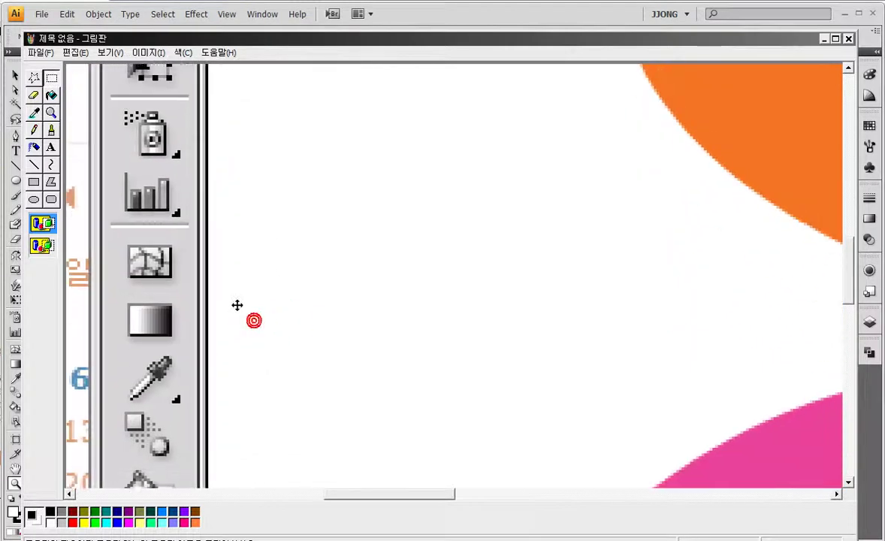
- In Paint, frame the enlarged Mesh tool icon and draw a red line to it, then dismiss
left_click_drag(101, 217, 225, 302)
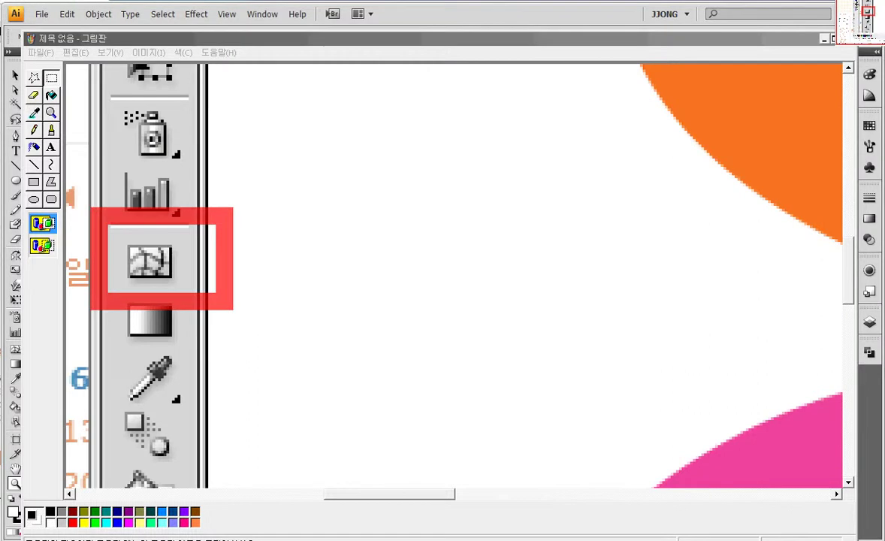
left_click_drag(436, 229, 193, 255)
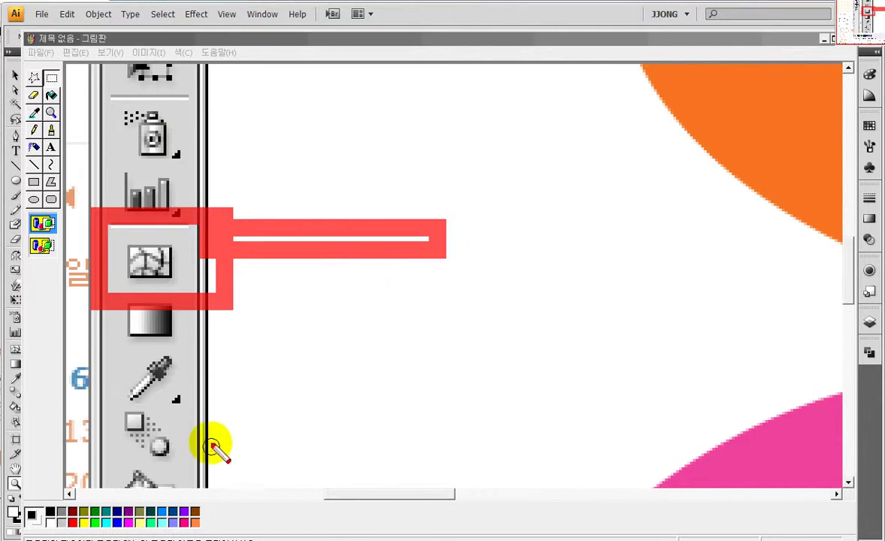
key("Escape")
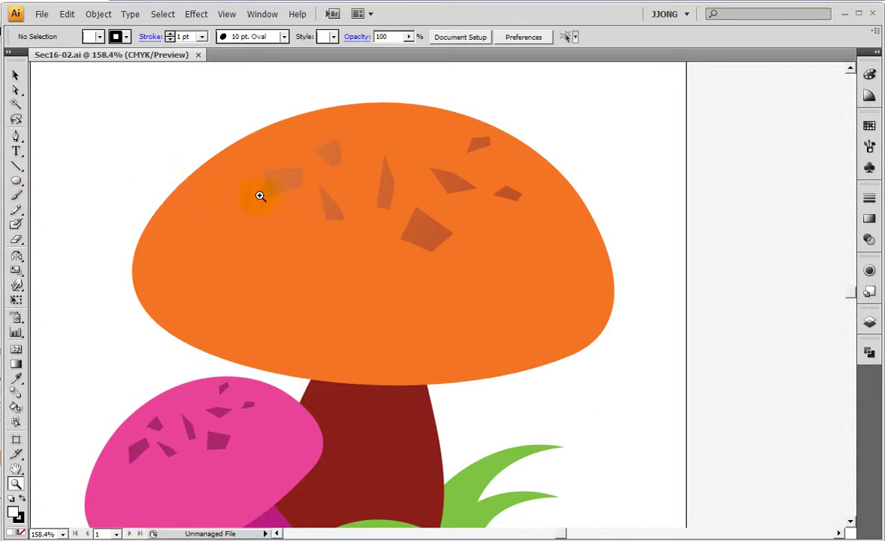
- Select the orange cap and add a first mesh point near its top centre with the Mesh tool
left_click(17, 76)
left_click(213, 283)
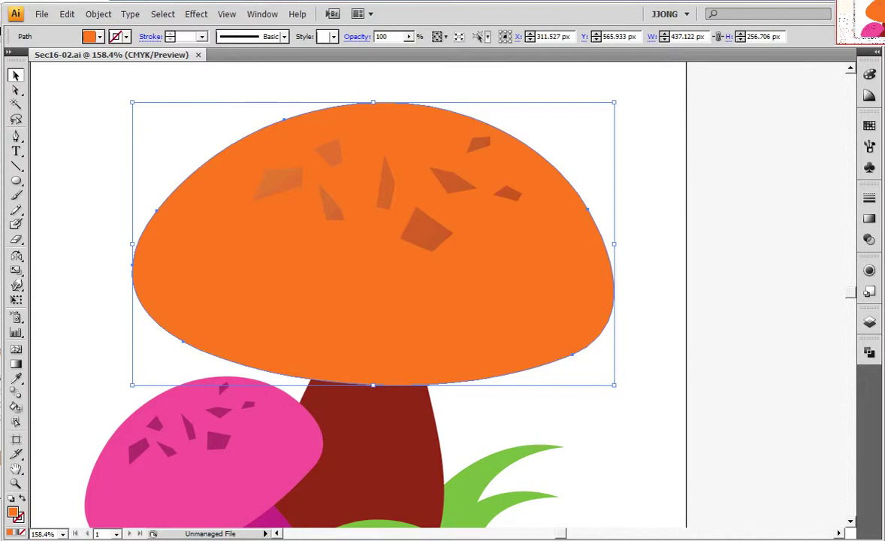
left_click_drag(48, 254, 181, 257)
left_click_drag(755, 295, 593, 295)
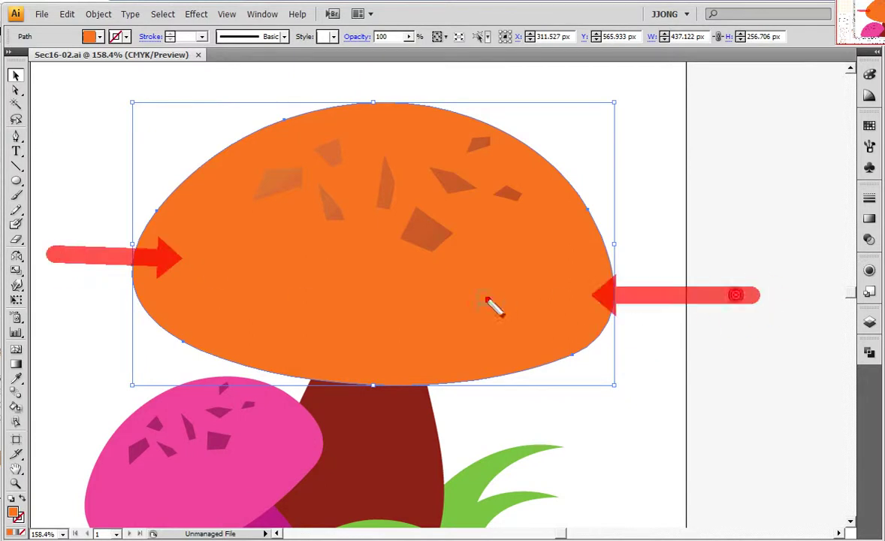
left_click_drag(182, 122, 239, 224)
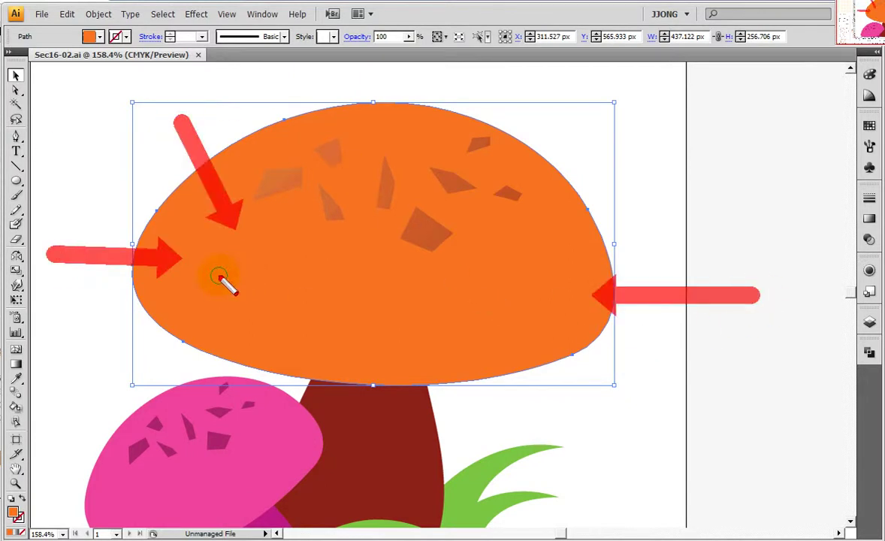
left_click_drag(73, 351, 15, 343)
left_click(145, 308)
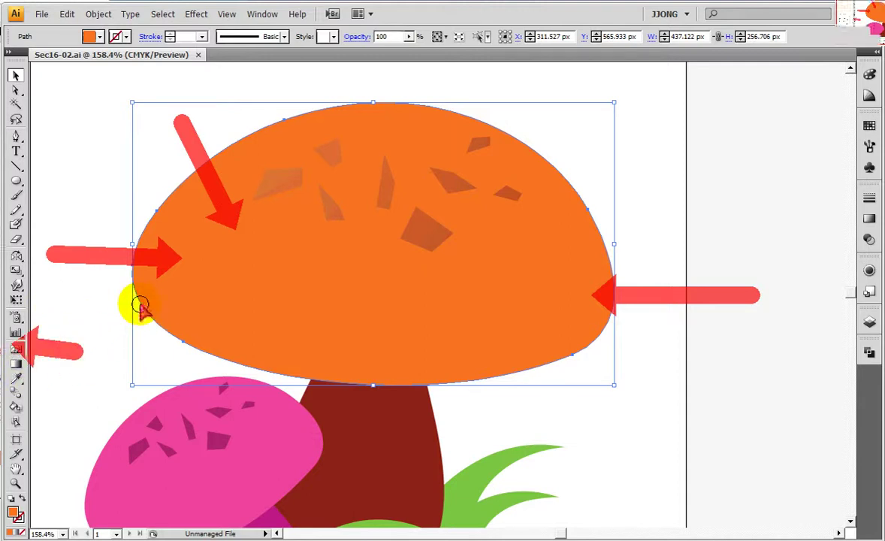
left_click(17, 349)
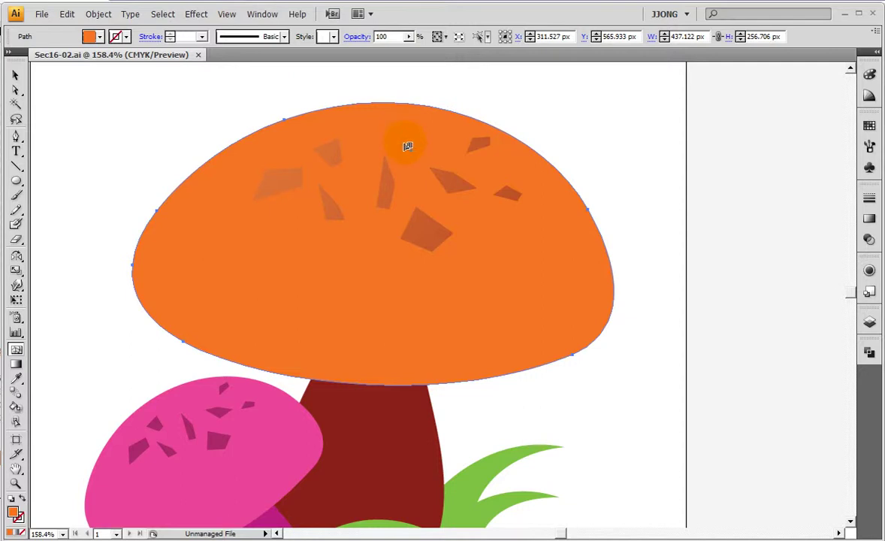
left_click(407, 146)
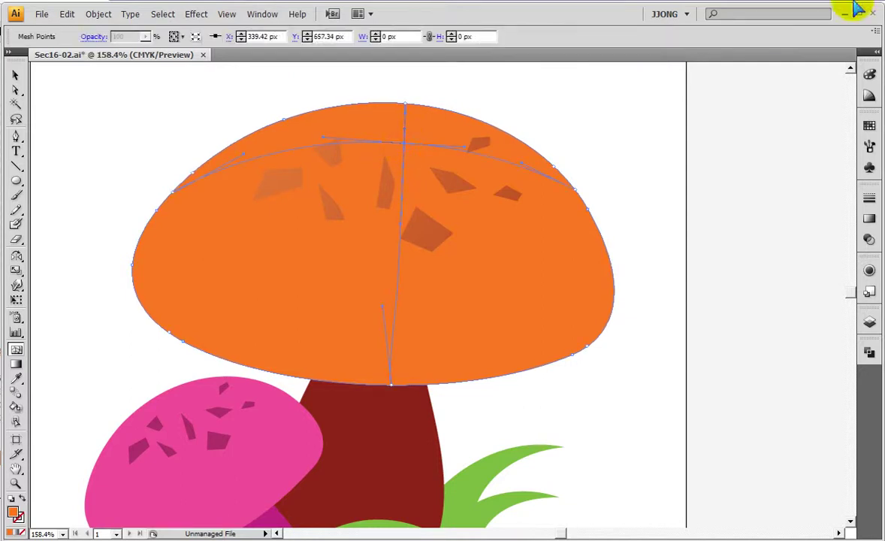
- Colour the new mesh point yellow from Swatches and trace the resulting mesh lines in red
left_click(870, 125)
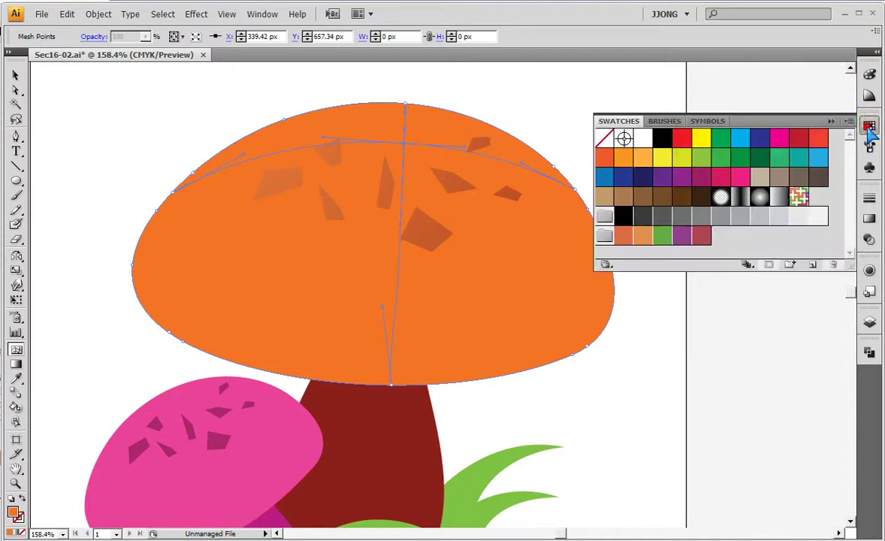
left_click(664, 159)
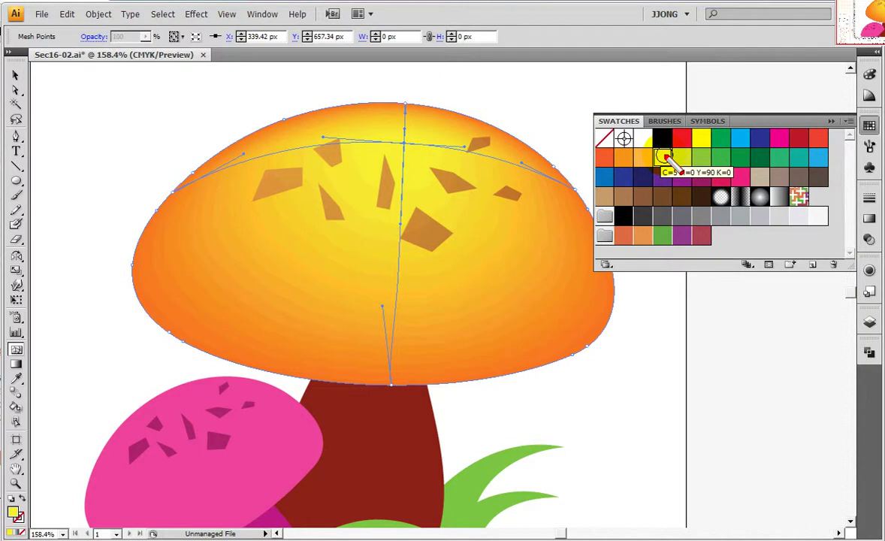
mouse_move(171, 189)
left_mouse_down()
mouse_move(456, 160)
mouse_move(575, 202)
left_mouse_up()
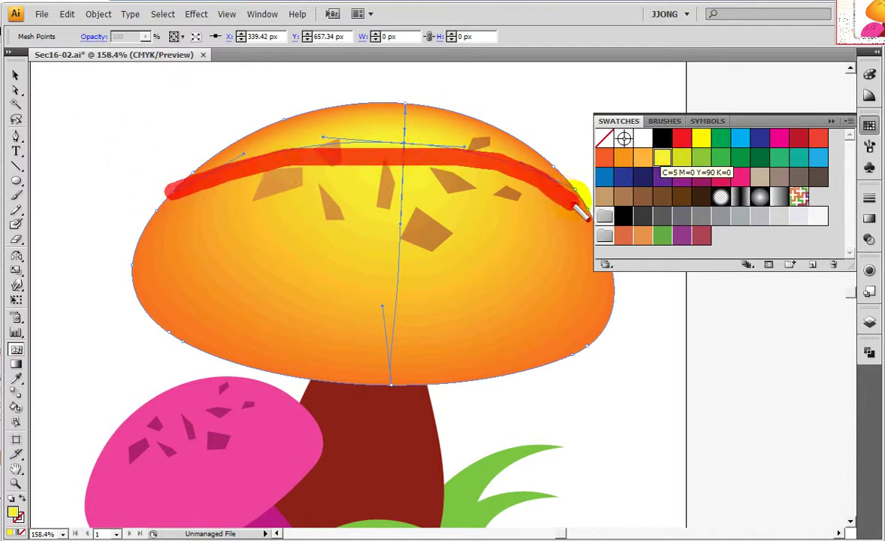
left_click_drag(406, 106, 370, 389)
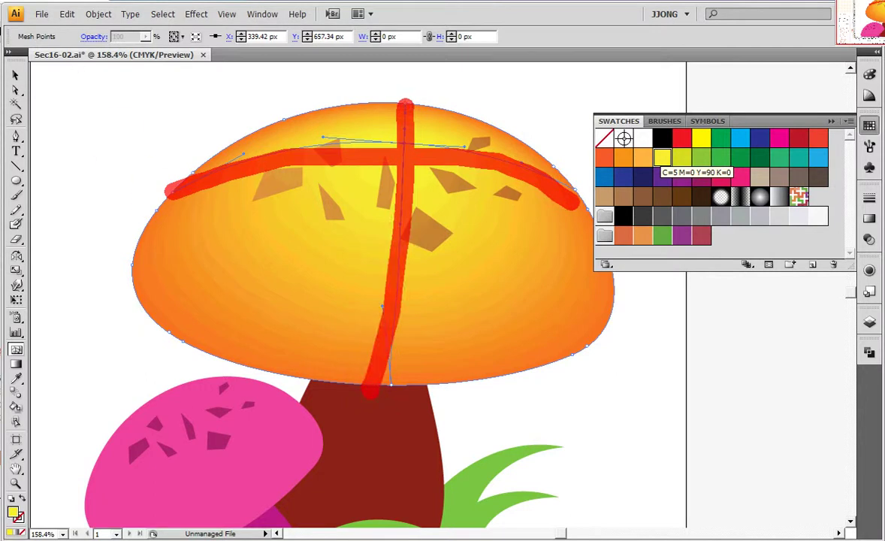
- Circle the mesh line crossing and endpoints in red, then clear the annotations
left_click_drag(444, 188, 411, 175)
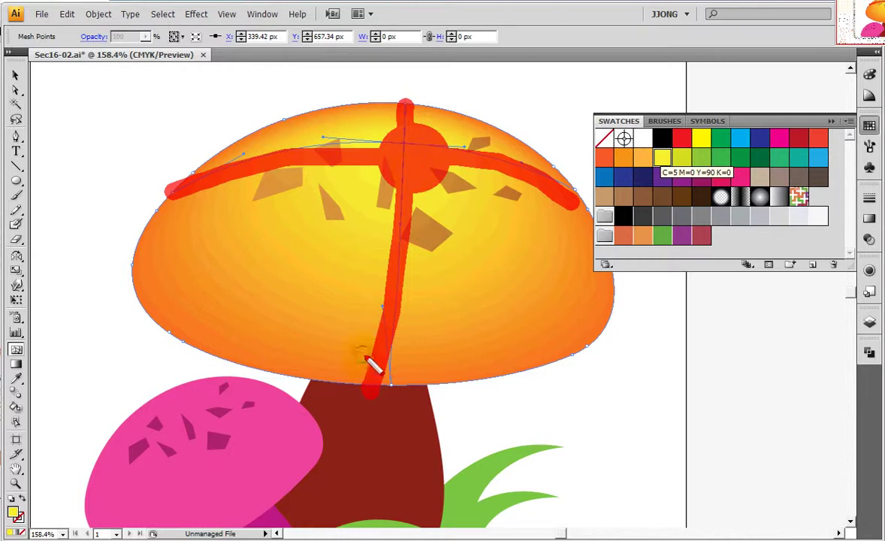
left_click_drag(365, 358, 419, 403)
left_click_drag(149, 176, 169, 159)
left_click_drag(586, 190, 560, 225)
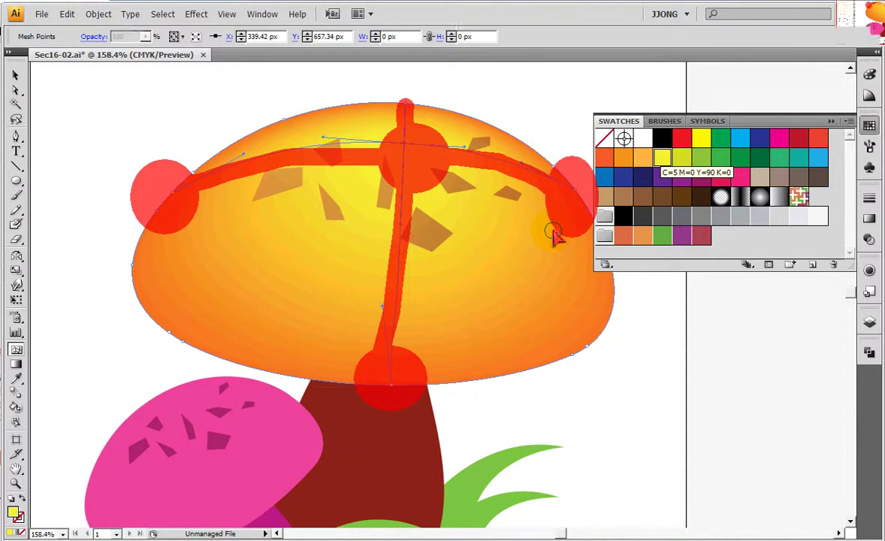
key("Escape")
- Colour the cap's bottom mesh point light blue, top magenta, and left yellow-green
left_click(15, 90)
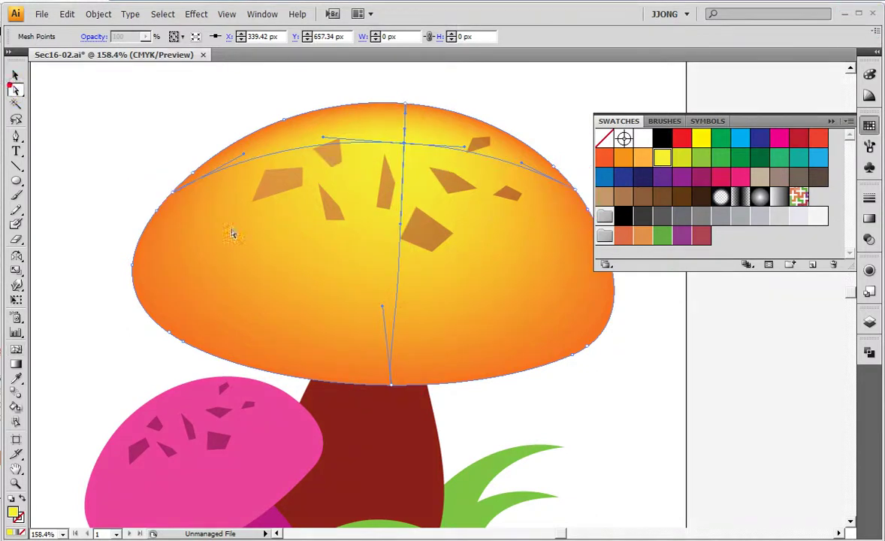
left_click(390, 385)
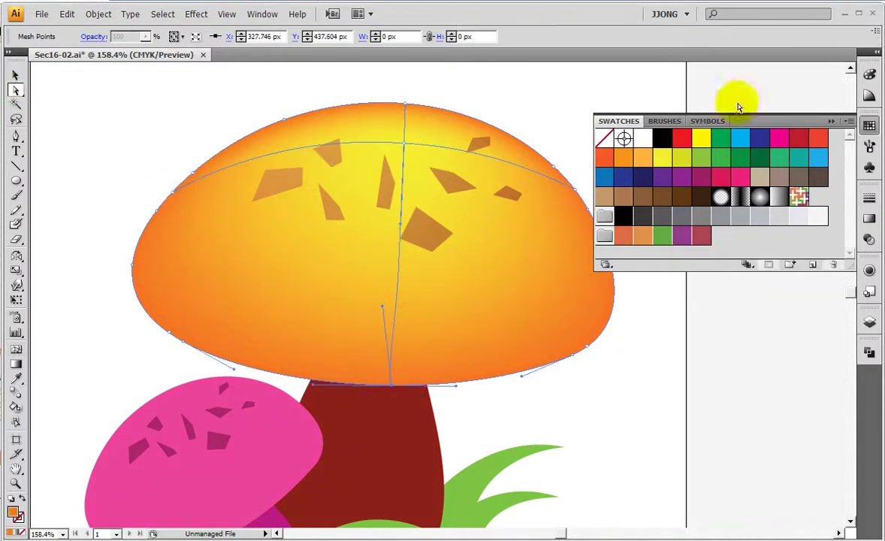
left_click(818, 160)
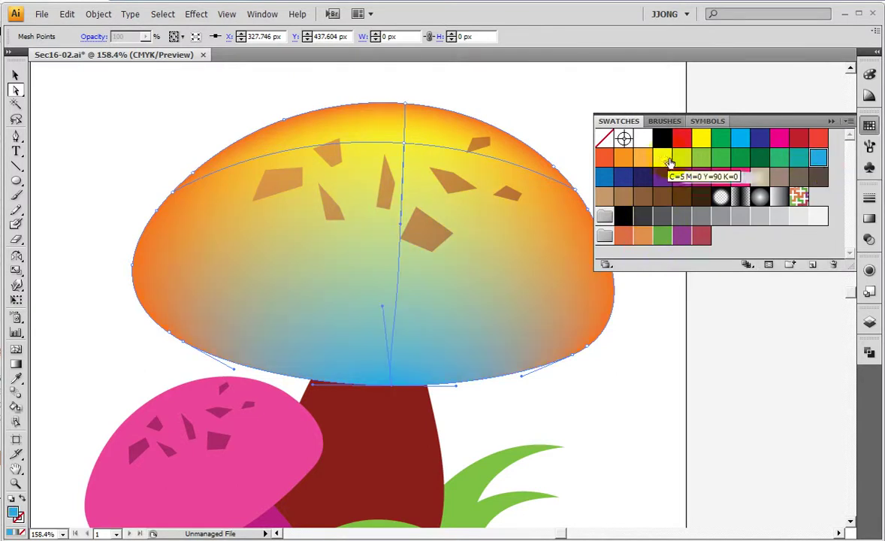
left_click(405, 103)
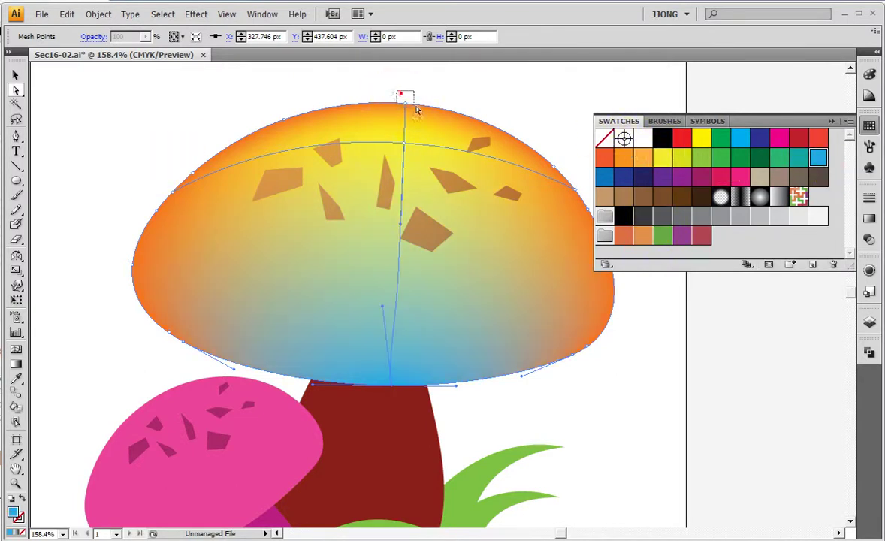
left_click(404, 104)
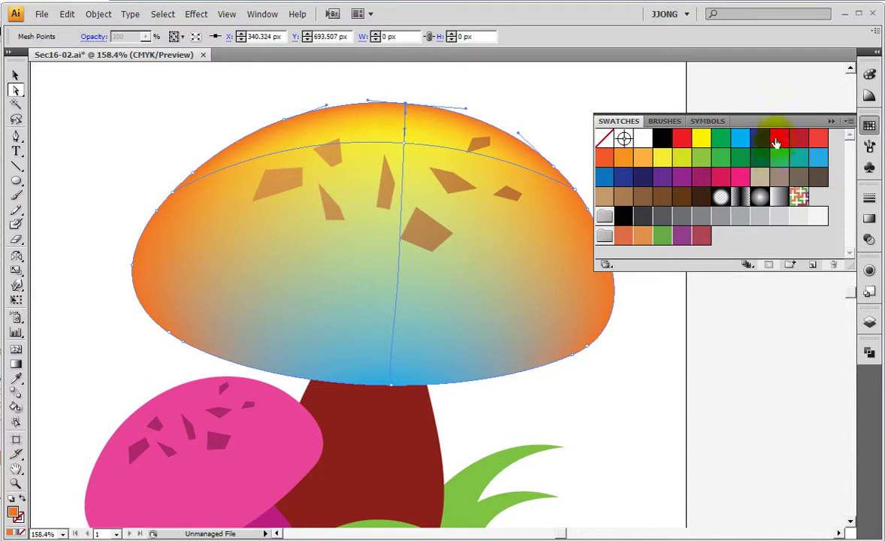
left_click(779, 138)
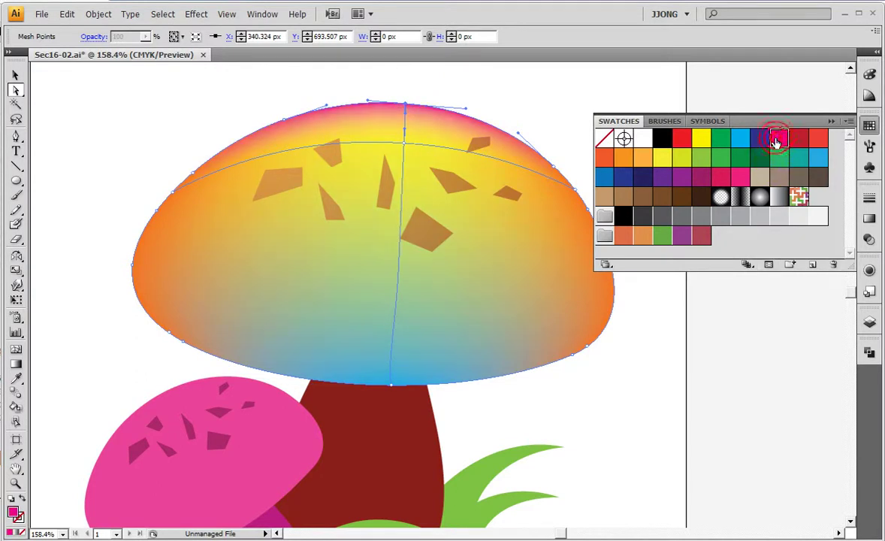
left_click(170, 192)
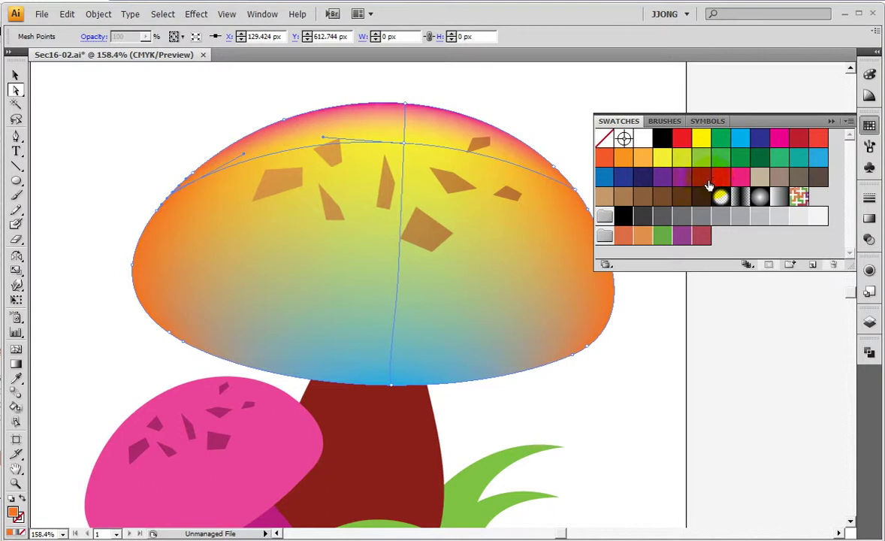
left_click(799, 163)
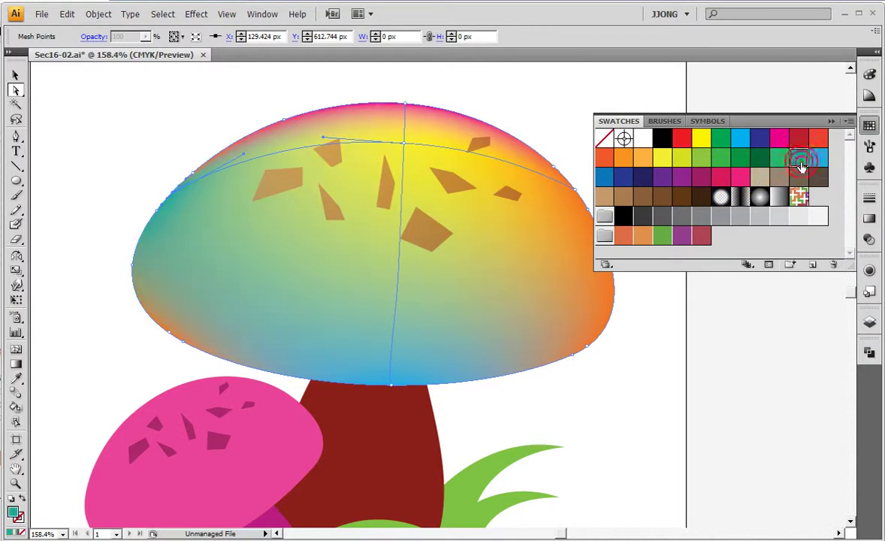
left_click(700, 159)
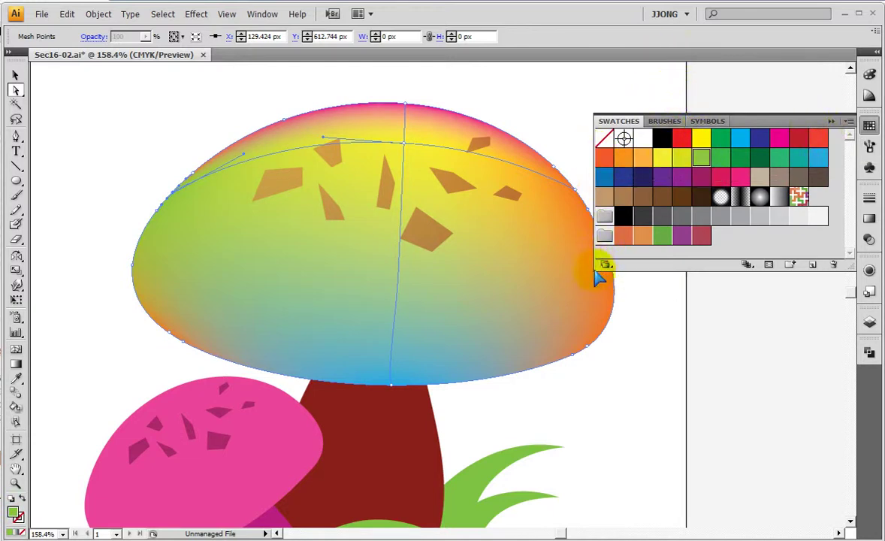
left_click_drag(595, 268, 663, 269)
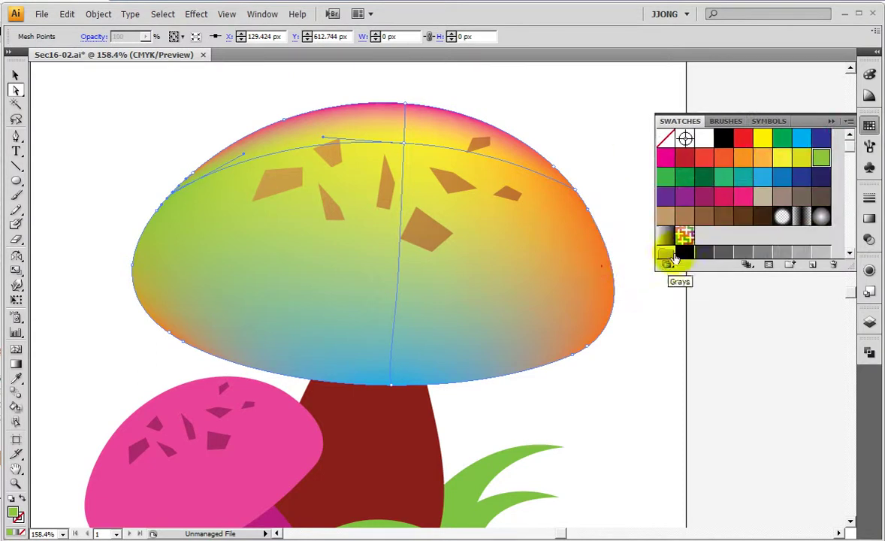
left_click(394, 392)
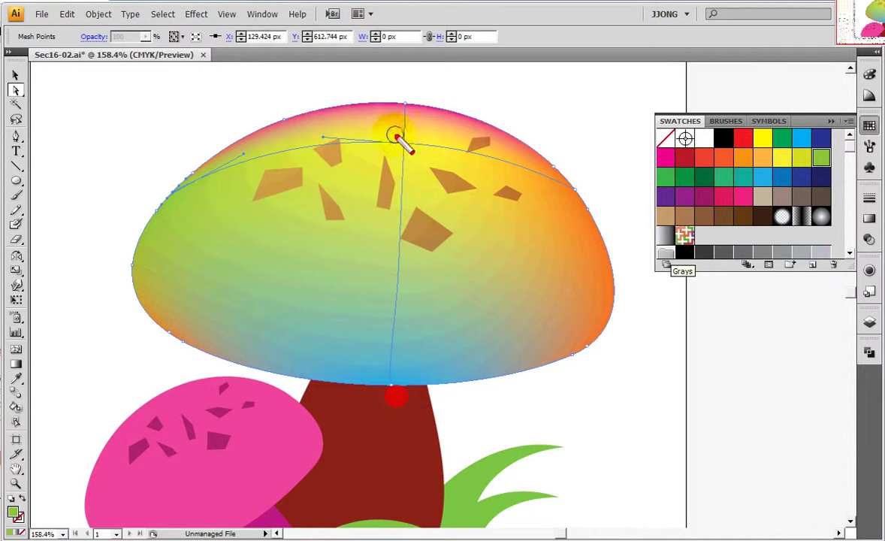
left_click(396, 136)
left_click(361, 350)
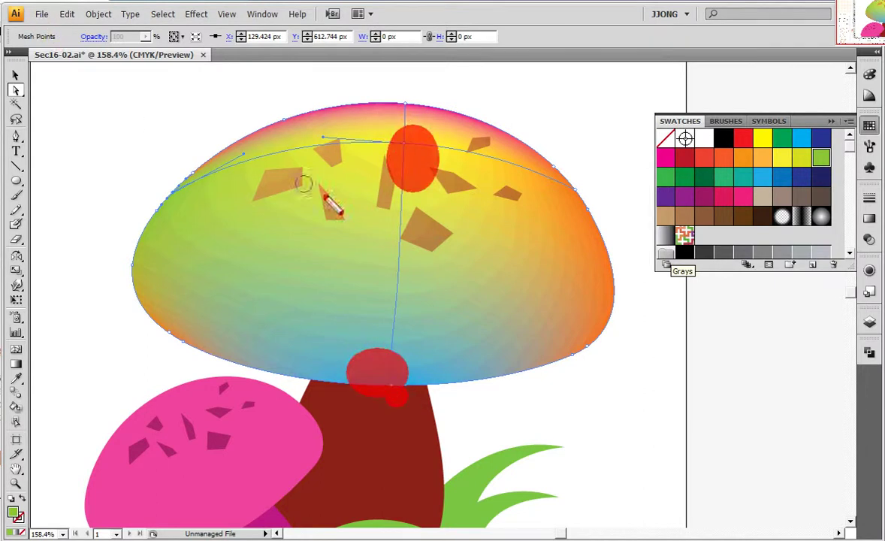
left_click_drag(412, 147, 368, 362)
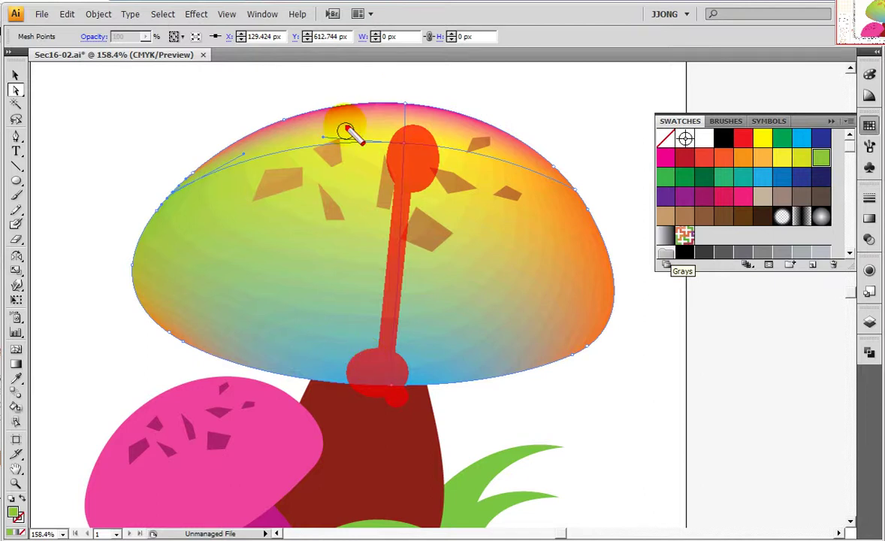
left_click_drag(347, 329, 417, 328)
left_click_drag(352, 300, 439, 301)
left_click_drag(368, 253, 429, 253)
left_click_drag(410, 218, 446, 218)
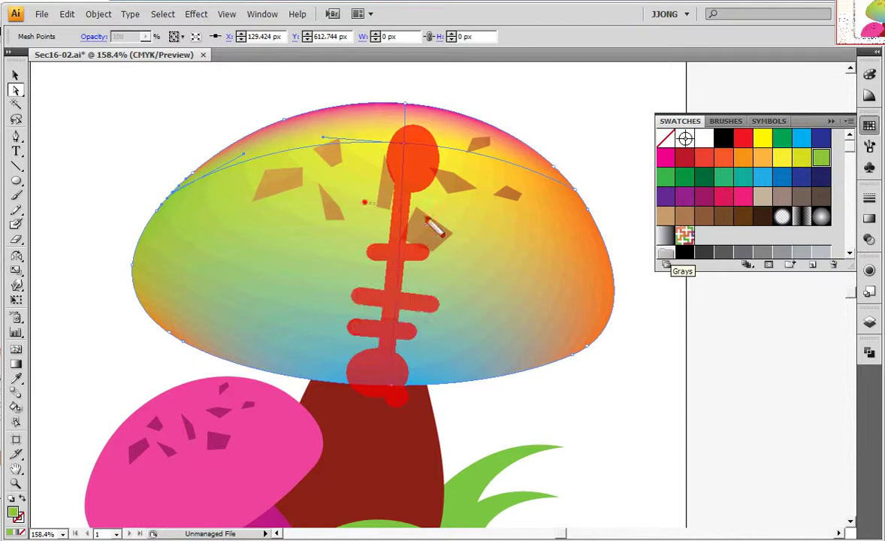
left_click_drag(361, 201, 412, 201)
mouse_move(154, 168)
left_mouse_down()
mouse_move(197, 210)
mouse_move(133, 155)
mouse_move(197, 218)
left_mouse_up()
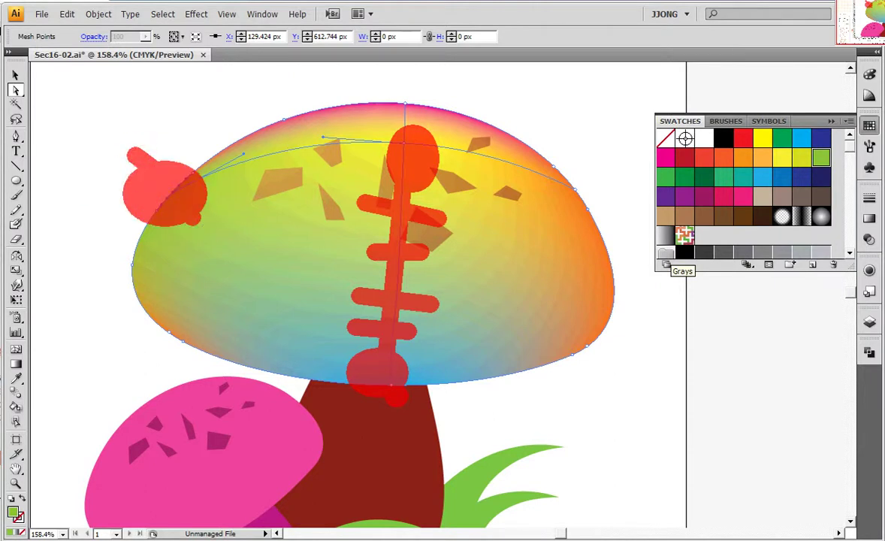
left_click_drag(233, 178, 226, 150)
left_click_drag(269, 126, 269, 169)
left_click_drag(300, 131, 301, 172)
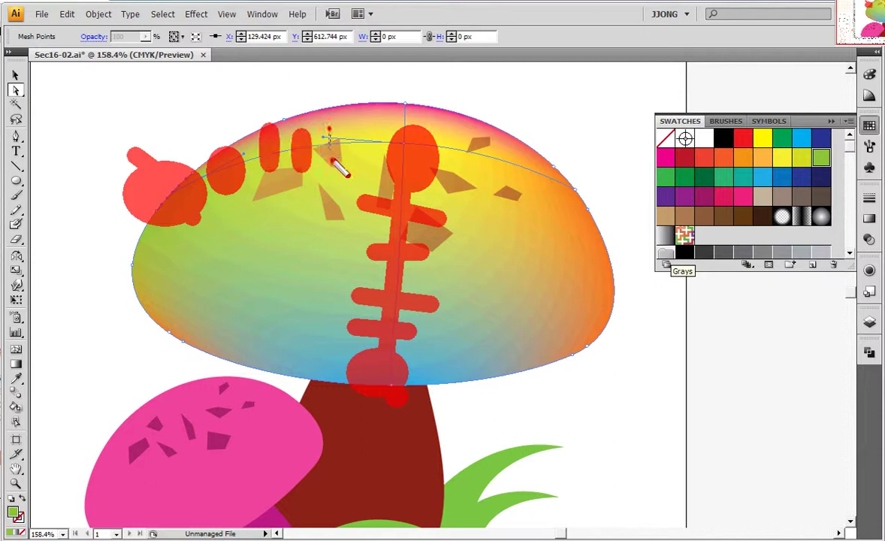
left_click_drag(329, 129, 330, 162)
left_click_drag(358, 124, 358, 180)
left_click_drag(603, 169, 549, 198)
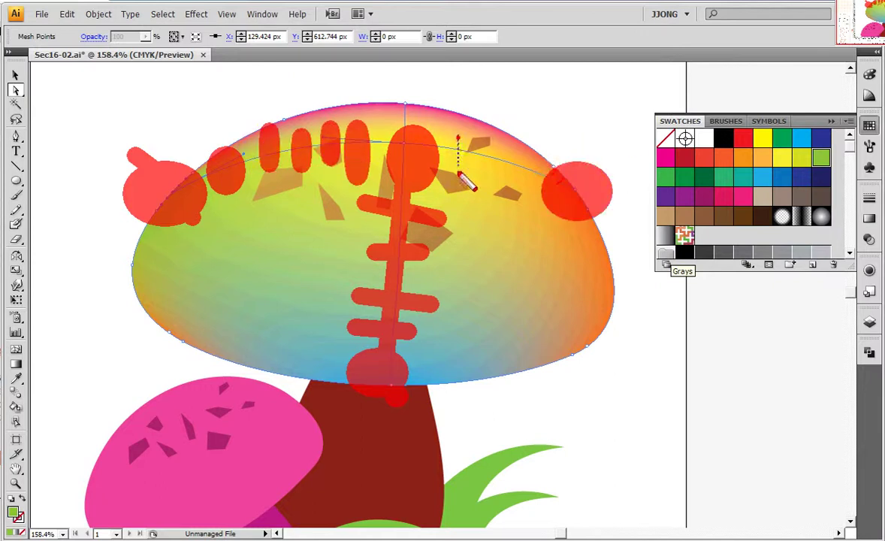
left_click_drag(466, 182, 458, 197)
left_click_drag(479, 132, 478, 199)
left_click_drag(524, 152, 511, 211)
mouse_move(410, 95)
left_mouse_down()
mouse_move(390, 87)
mouse_move(406, 132)
left_mouse_up()
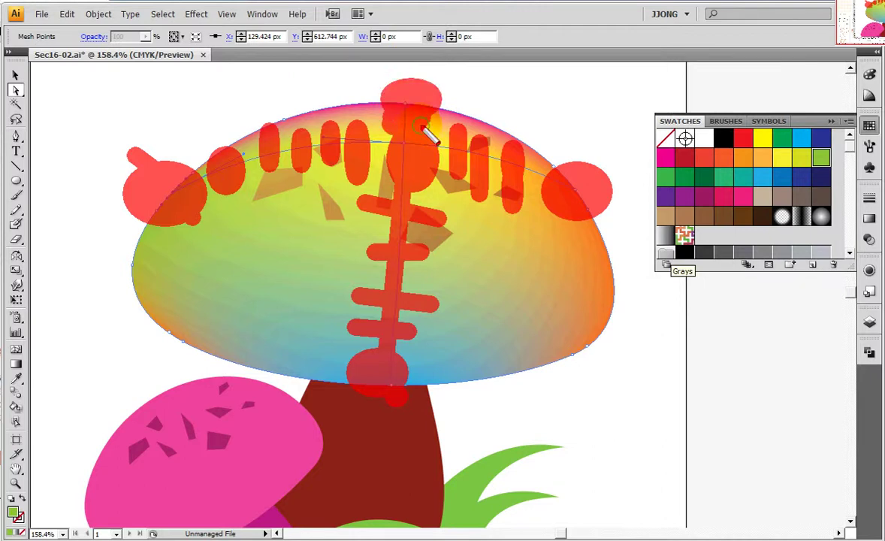
key("Escape")
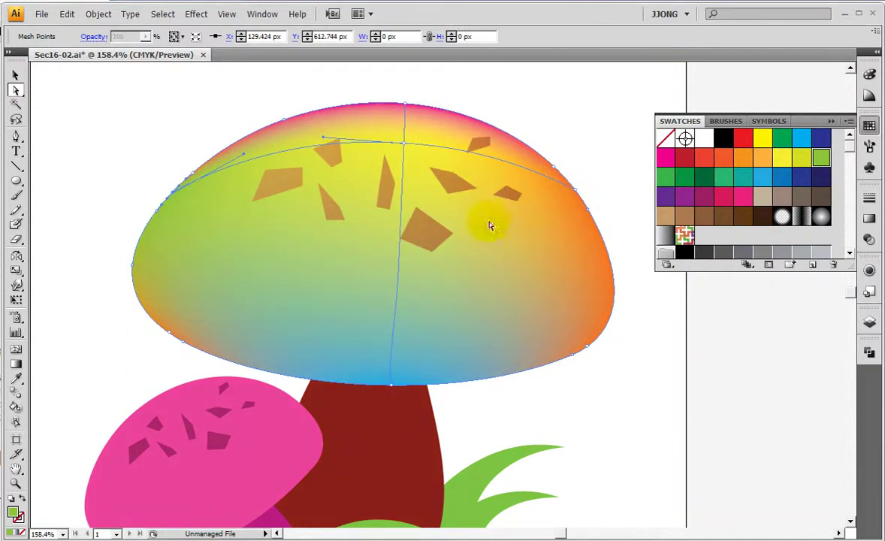
- Bend the cap's mesh curve toward the lower left, then pan to the pink mushroom
mouse_move(325, 143)
left_mouse_down()
mouse_move(244, 288)
mouse_move(235, 283)
left_mouse_up()
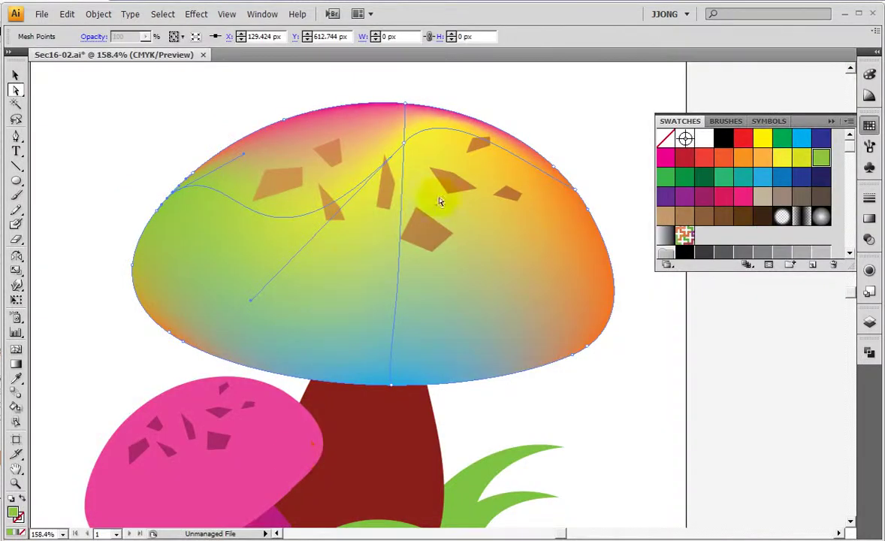
mouse_move(397, 380)
left_mouse_down()
mouse_move(516, 297)
mouse_move(560, 244)
left_mouse_up()
- Add a light highlight mesh point on the pink mushroom cap
left_click(447, 316)
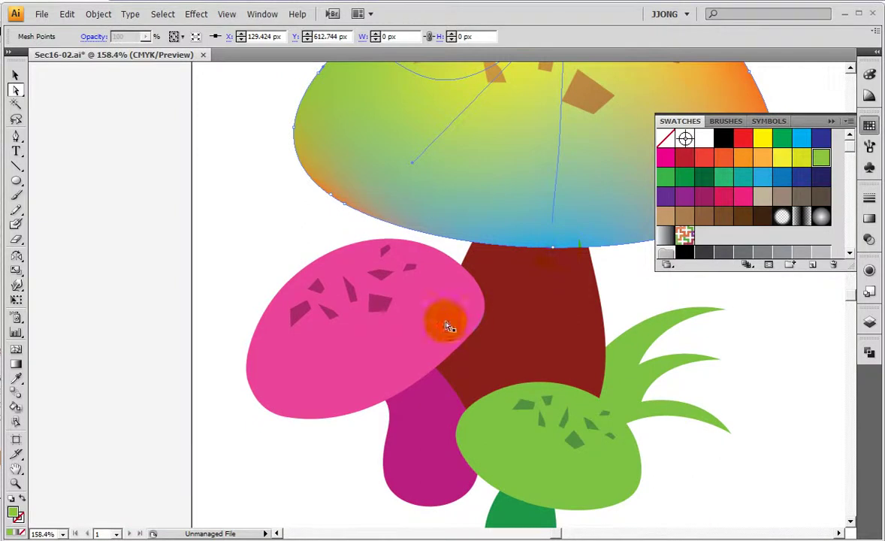
left_click(288, 376)
left_click(16, 350)
left_click(336, 294)
left_click(337, 277)
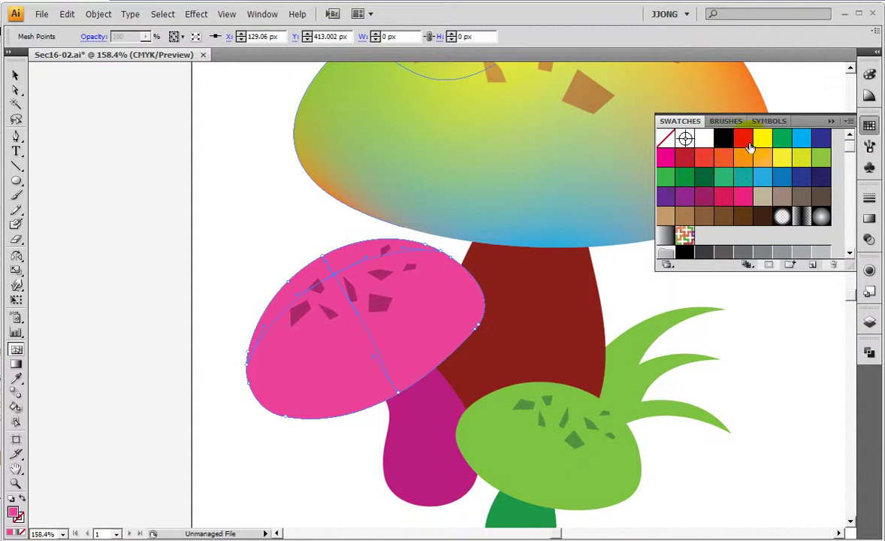
left_click(869, 75)
- Give the magenta stem a pale pink mesh point by lowering M and C, and mesh the brown trunk
left_click(424, 459)
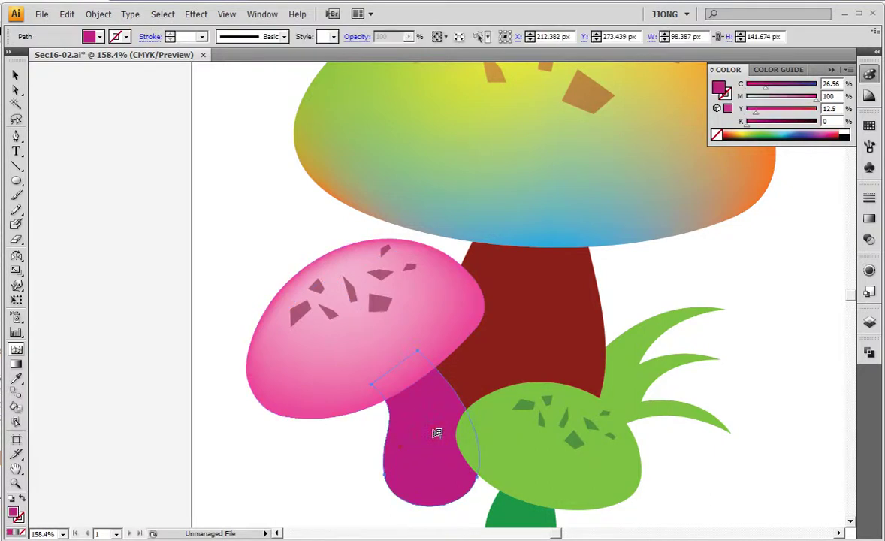
key("ctrl+shift+bracketright")
left_click(438, 431)
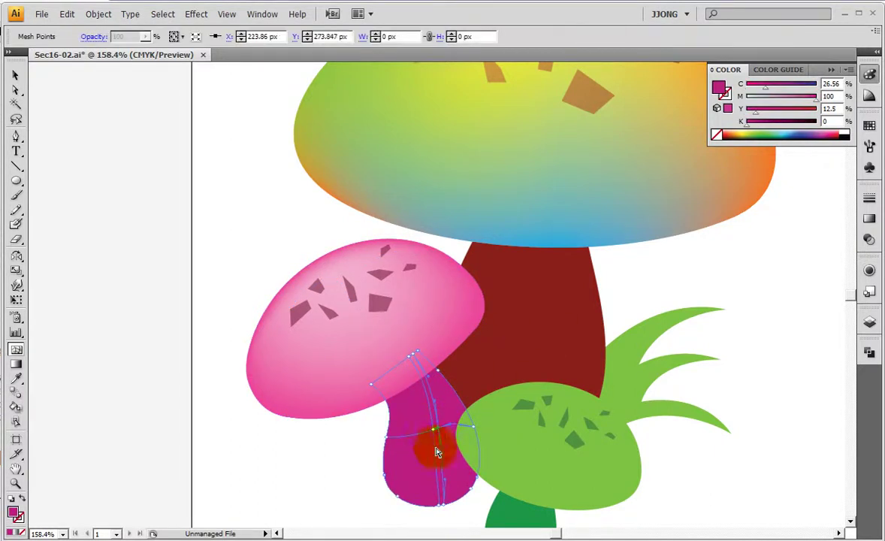
left_click(769, 96)
left_click_drag(767, 88, 695, 122)
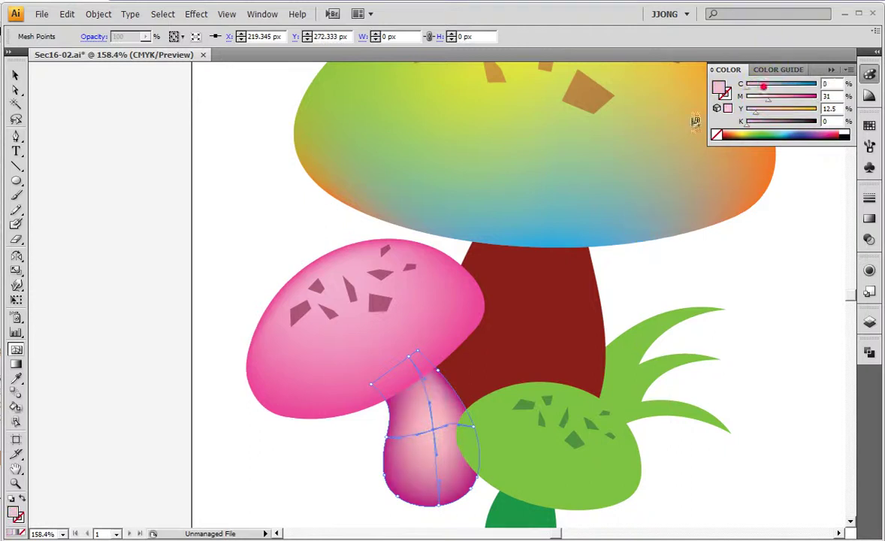
left_click(559, 316)
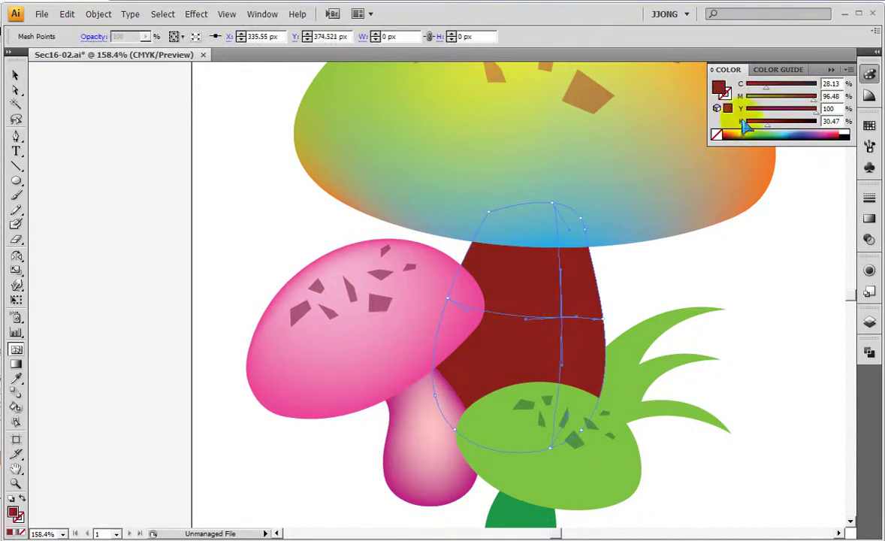
- Turn the trunk's mesh point orange-brown and give the small green cap a yellow mesh glow
left_click(782, 98)
left_click(592, 288)
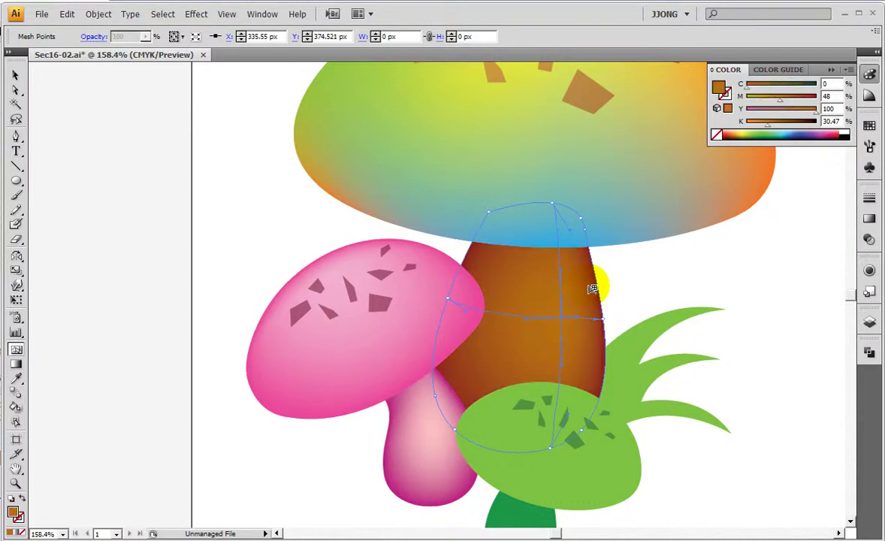
left_click(603, 468, "ctrl")
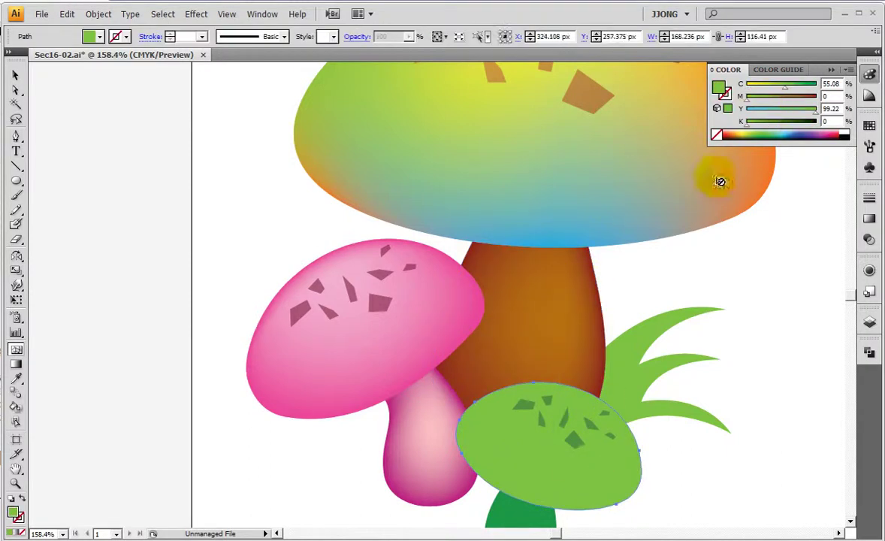
left_click(583, 413)
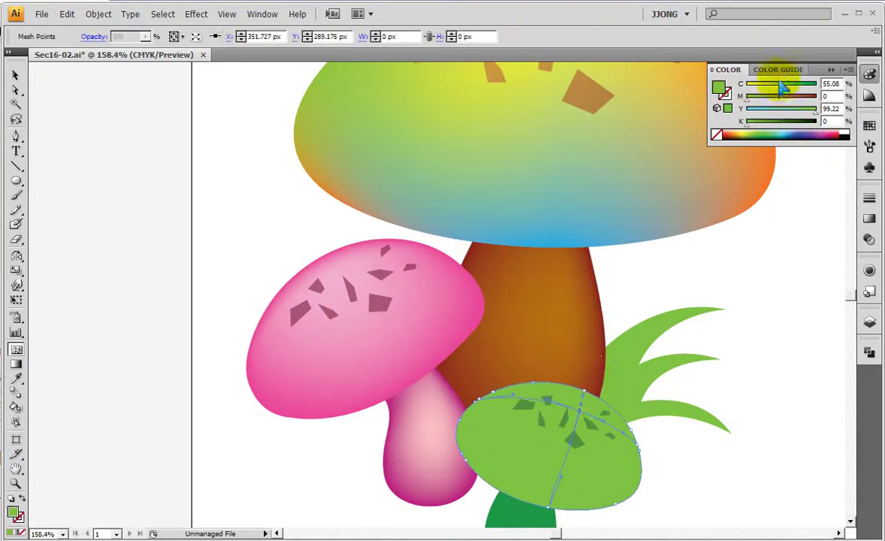
left_click_drag(786, 83, 713, 97)
scroll(611, 382, "down", 2)
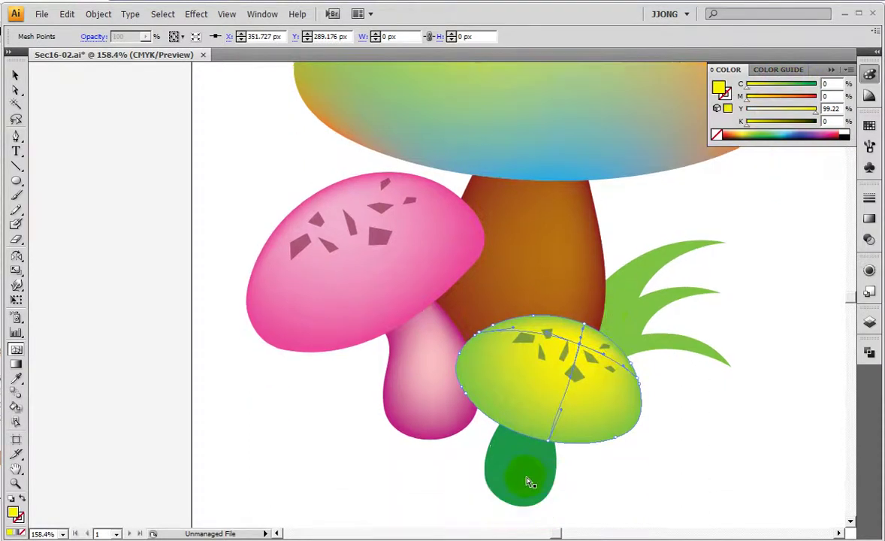
- Add a mesh point on the small green stem and lighten it to yellow-green
left_click(530, 481, "ctrl")
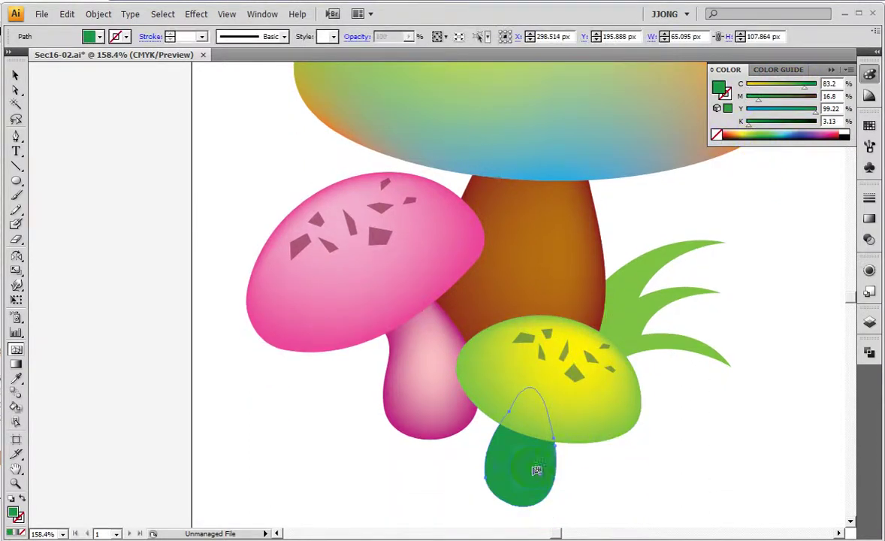
left_click(536, 470)
mouse_move(758, 96)
left_mouse_down()
mouse_move(747, 96)
mouse_move(777, 85)
left_mouse_up()
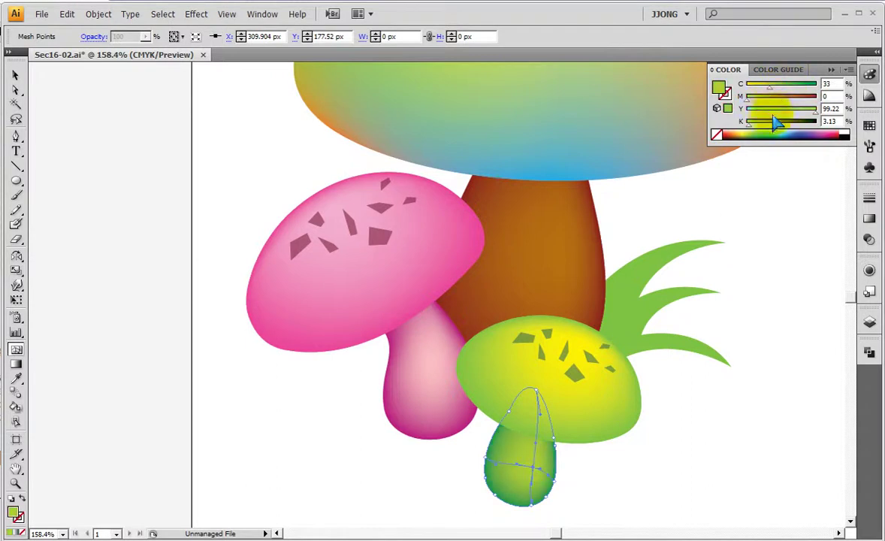
left_click_drag(751, 239, 768, 243)
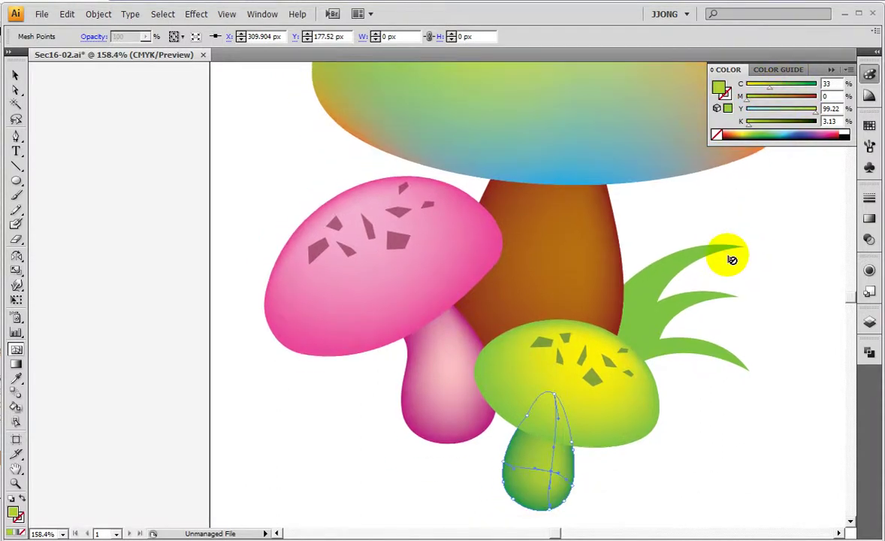
- Toggle Outline view to show the mesh lines across each mushroom cap, stem and trunk
key("ctrl+y")
key("ctrl+y")
key("ctrl+y")
key("ctrl+y")
key("ctrl+y")
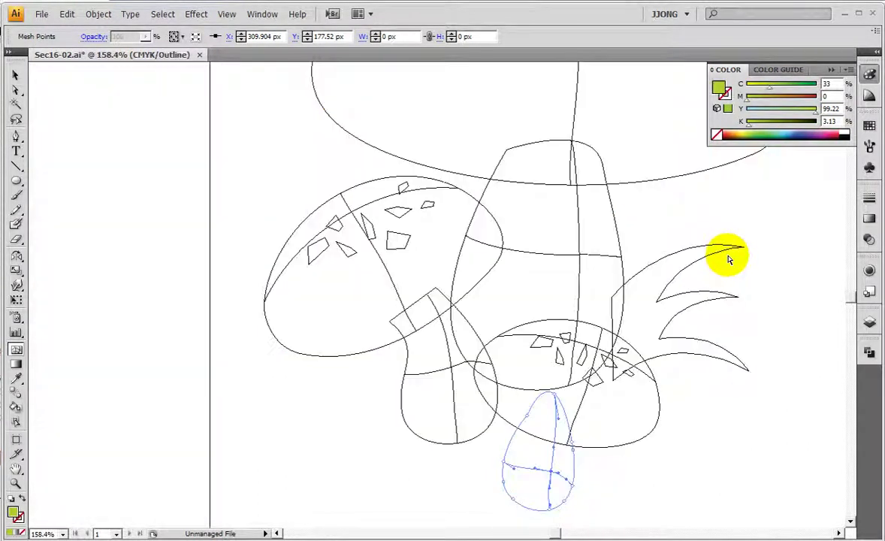
key("ctrl+y")
key("ctrl+y")
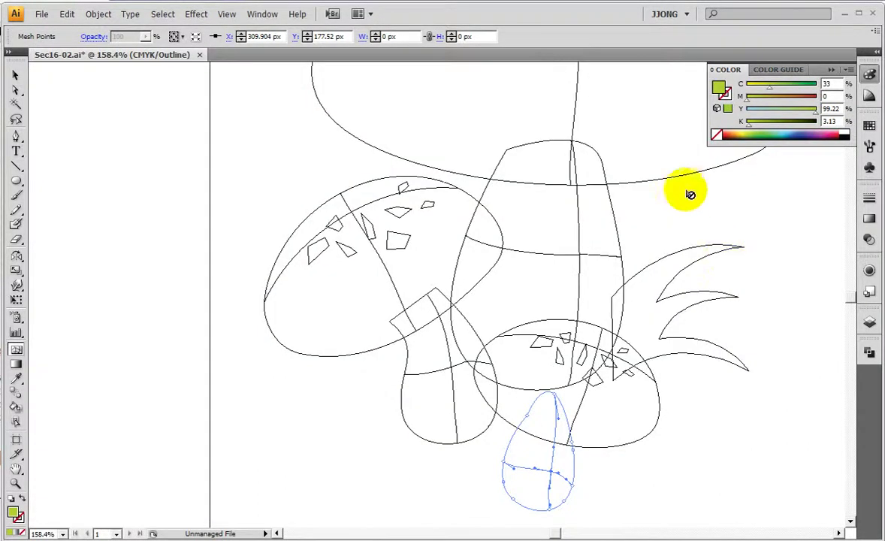